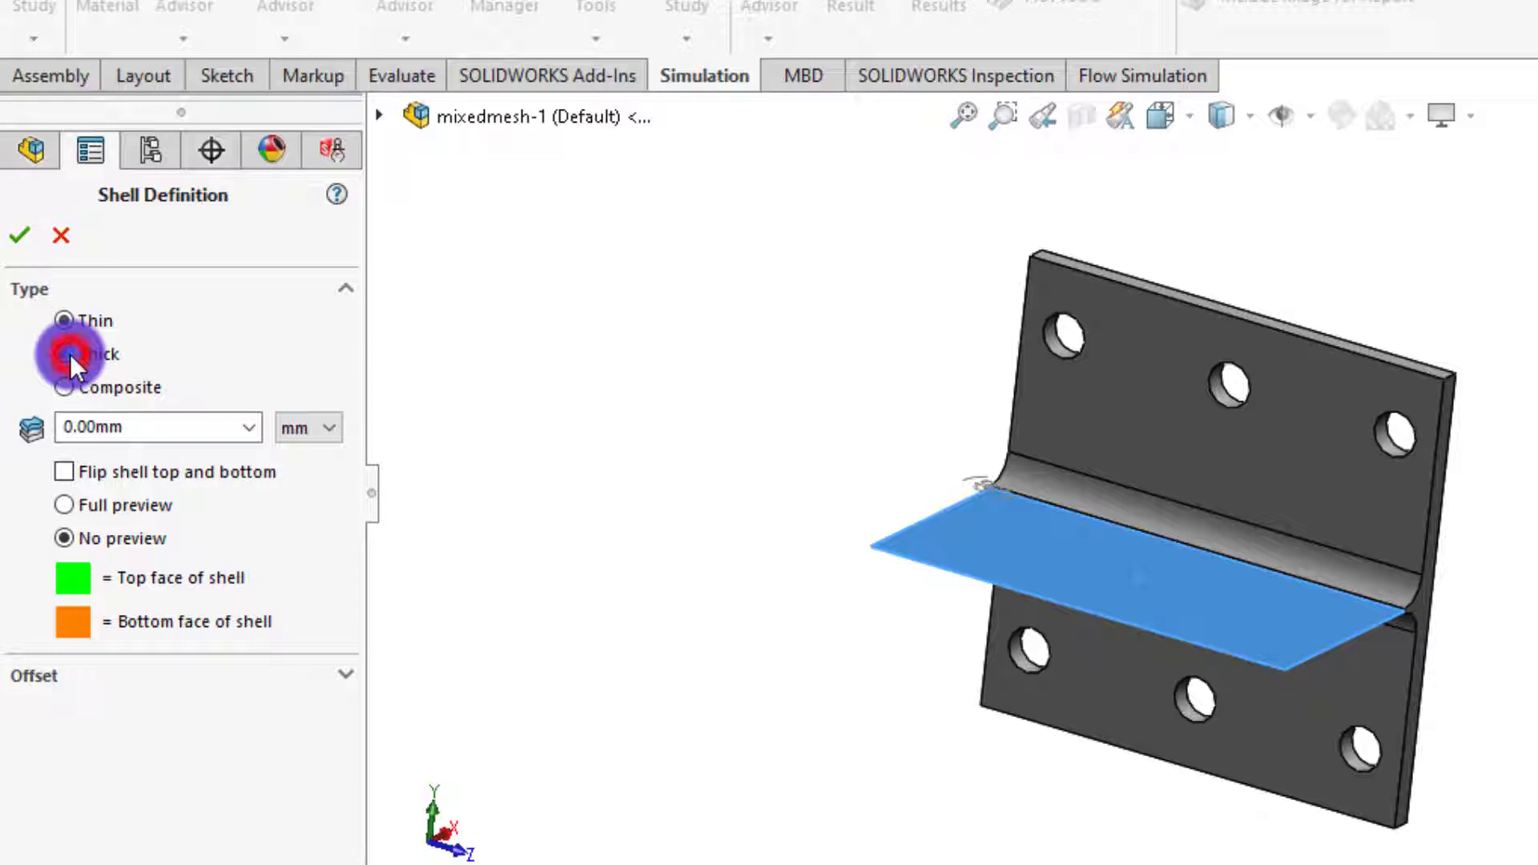
Step: Define the mixed-1-shell part as a thick shell with a thickness of 5 mm
{"action": "left_click", "coordinate": [69, 354]}
{"action": "left_click", "coordinate": [152, 436]}
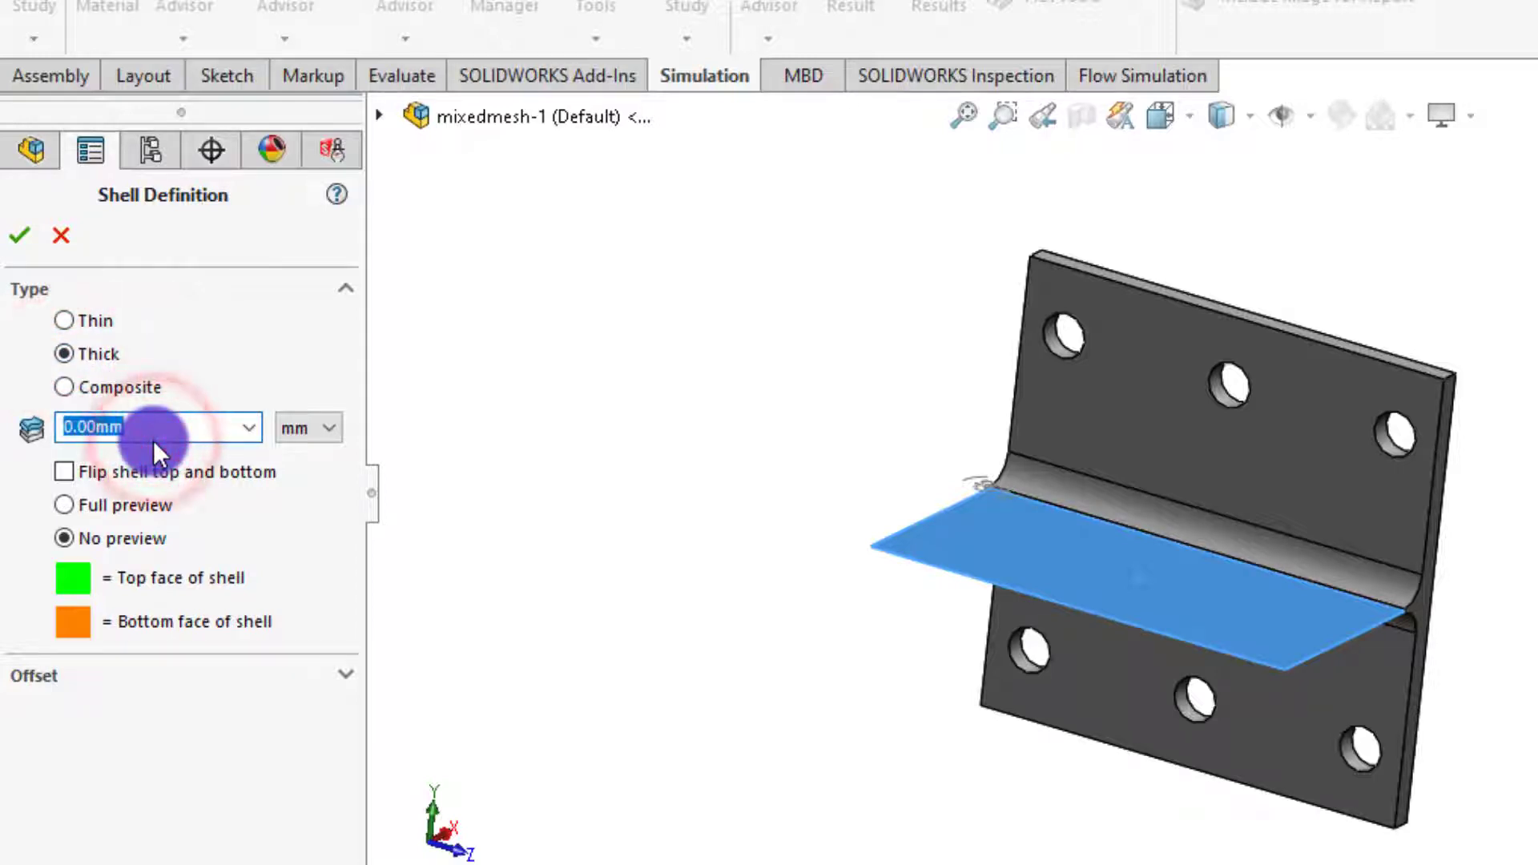
{"action": "type", "text": "5"}
{"action": "left_click", "coordinate": [8, 237]}
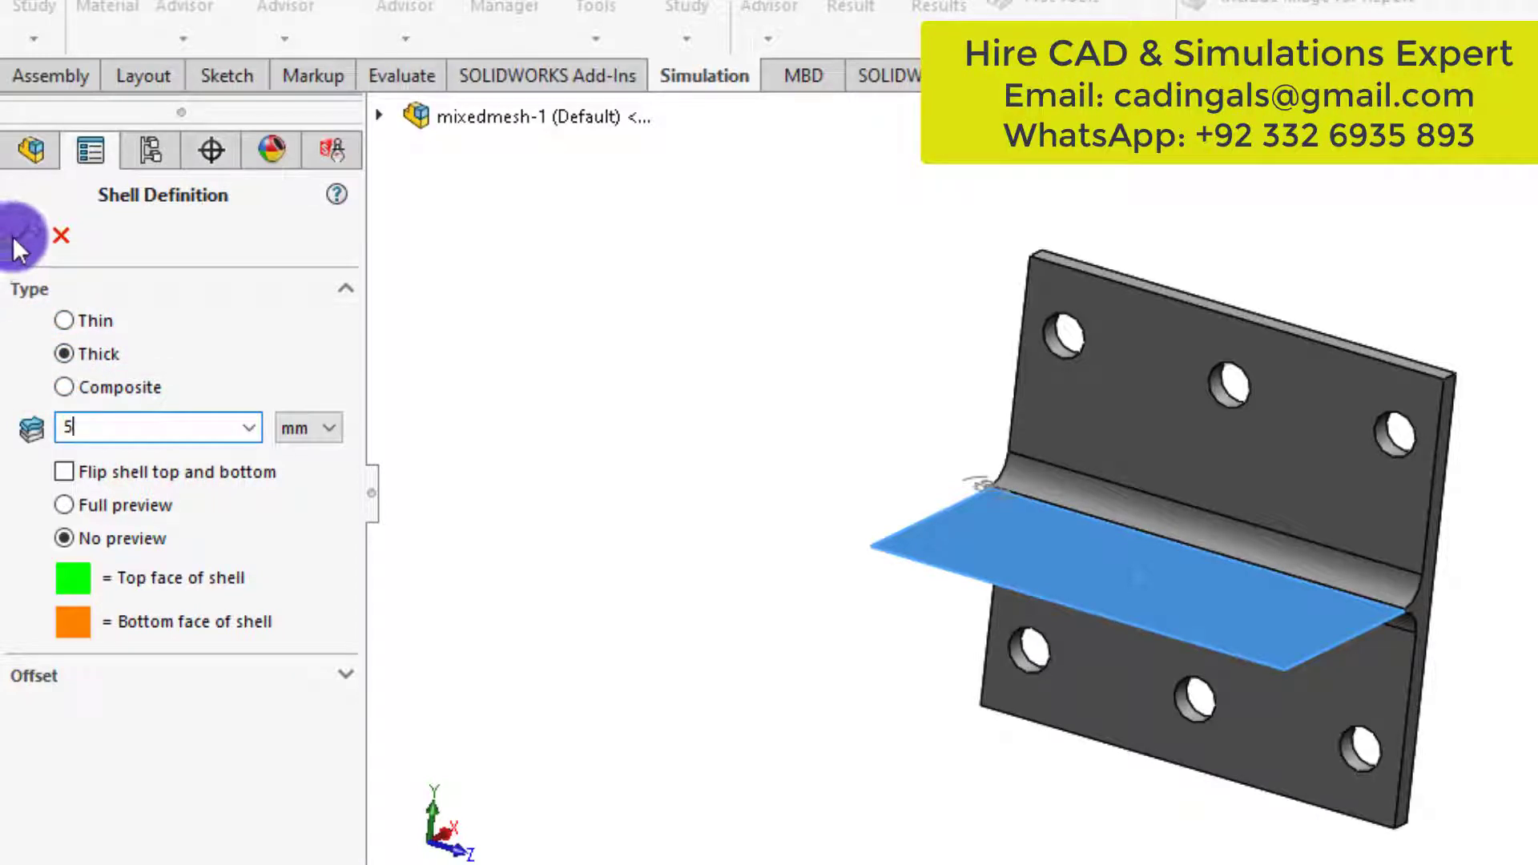
{"action": "left_click", "coordinate": [13, 237]}
{"action": "left_click", "coordinate": [665, 448]}
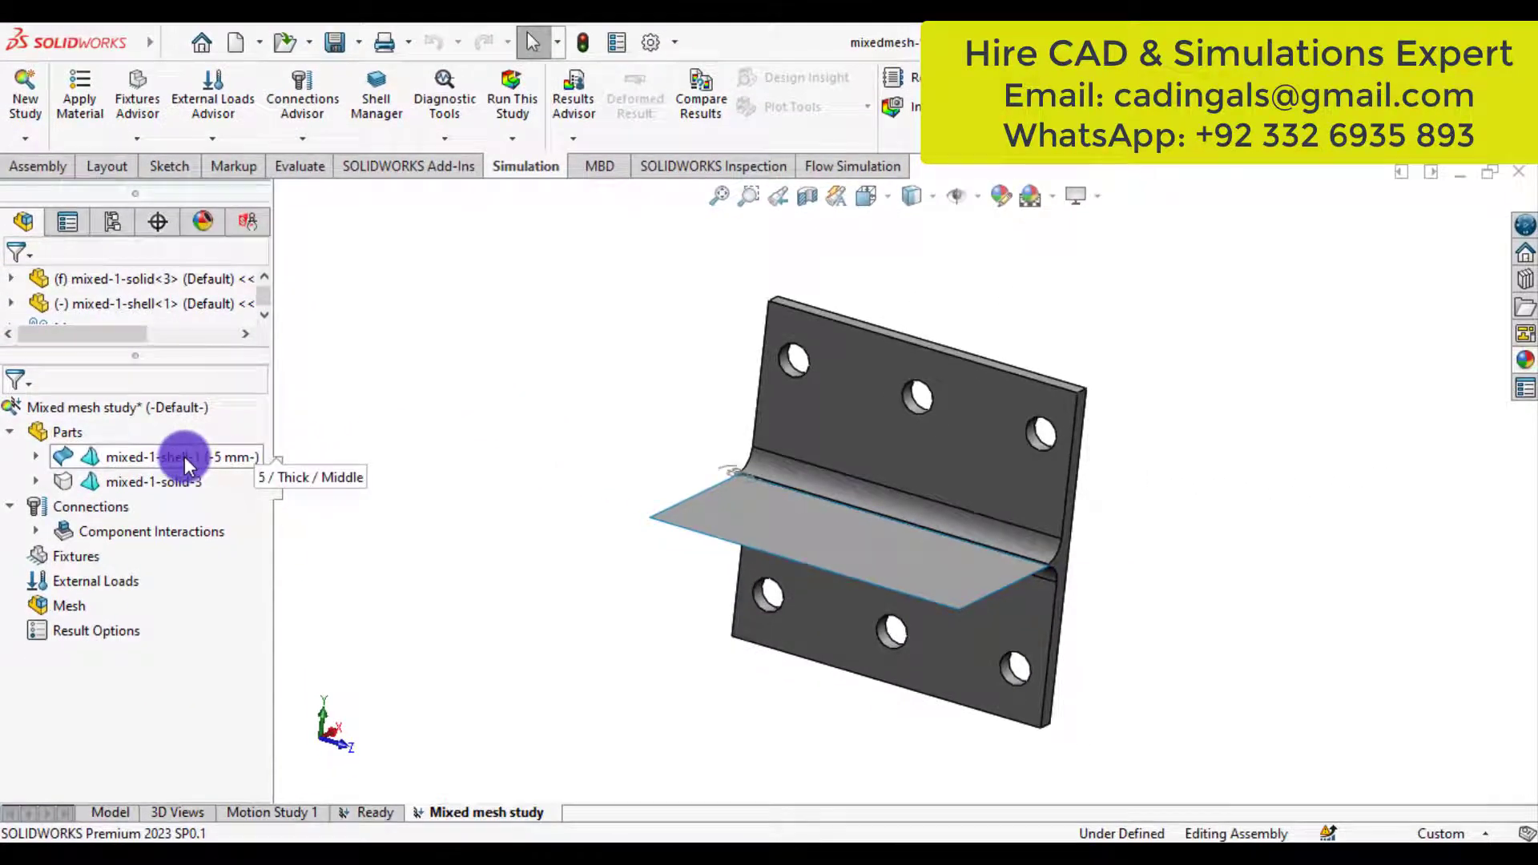
Step: Apply the Ductile Iron material from the Iron category to the mixed-1-shell-1 part in the study
{"action": "right_click", "coordinate": [184, 457]}
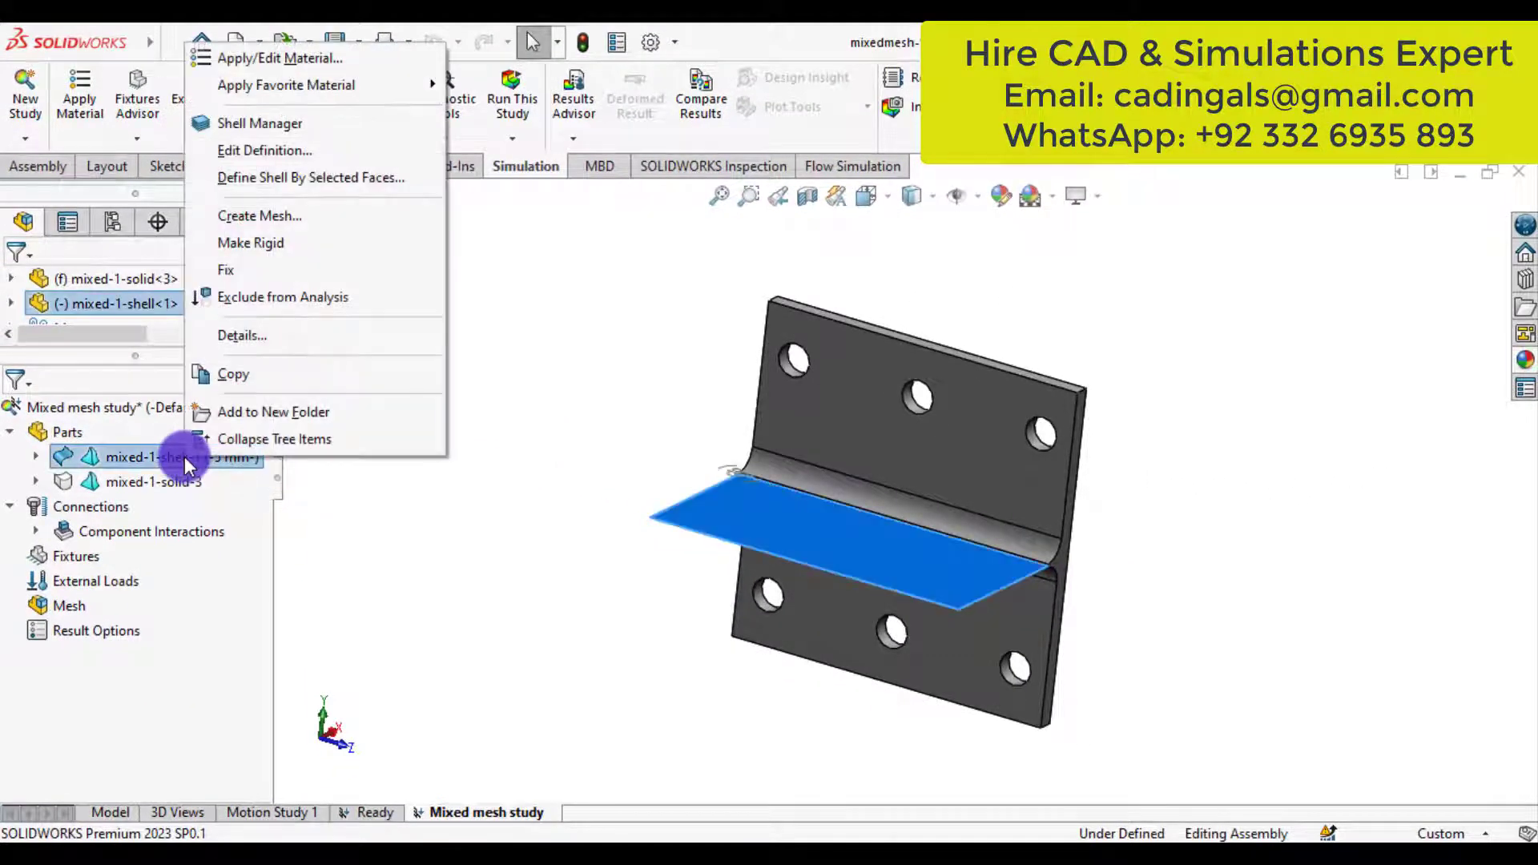
{"action": "left_click", "coordinate": [266, 65]}
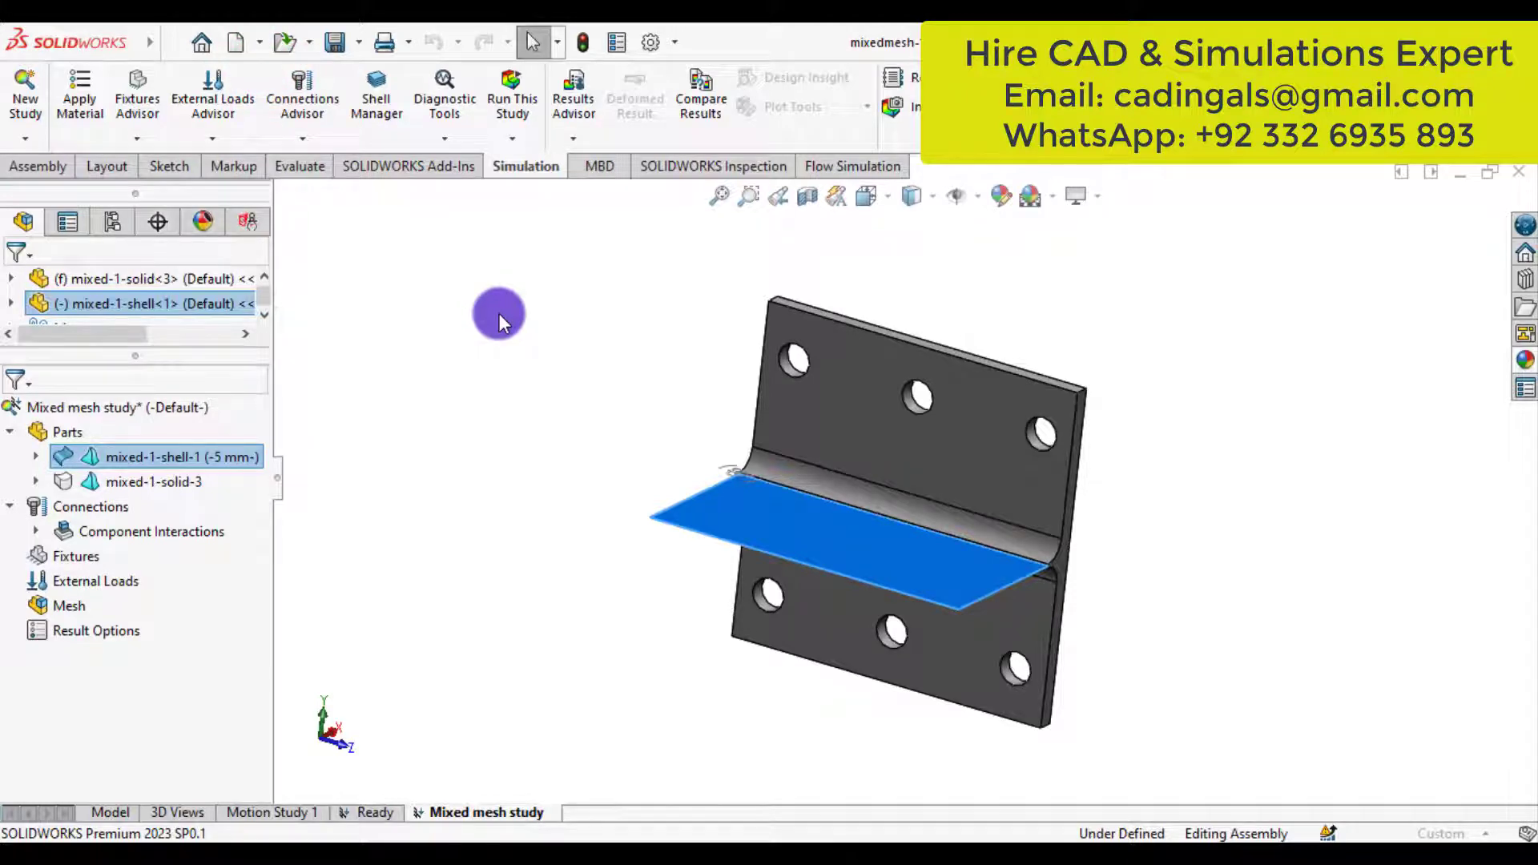
{"action": "scroll", "coordinate": [176, 293], "scroll_direction": "up", "scroll_amount": 1}
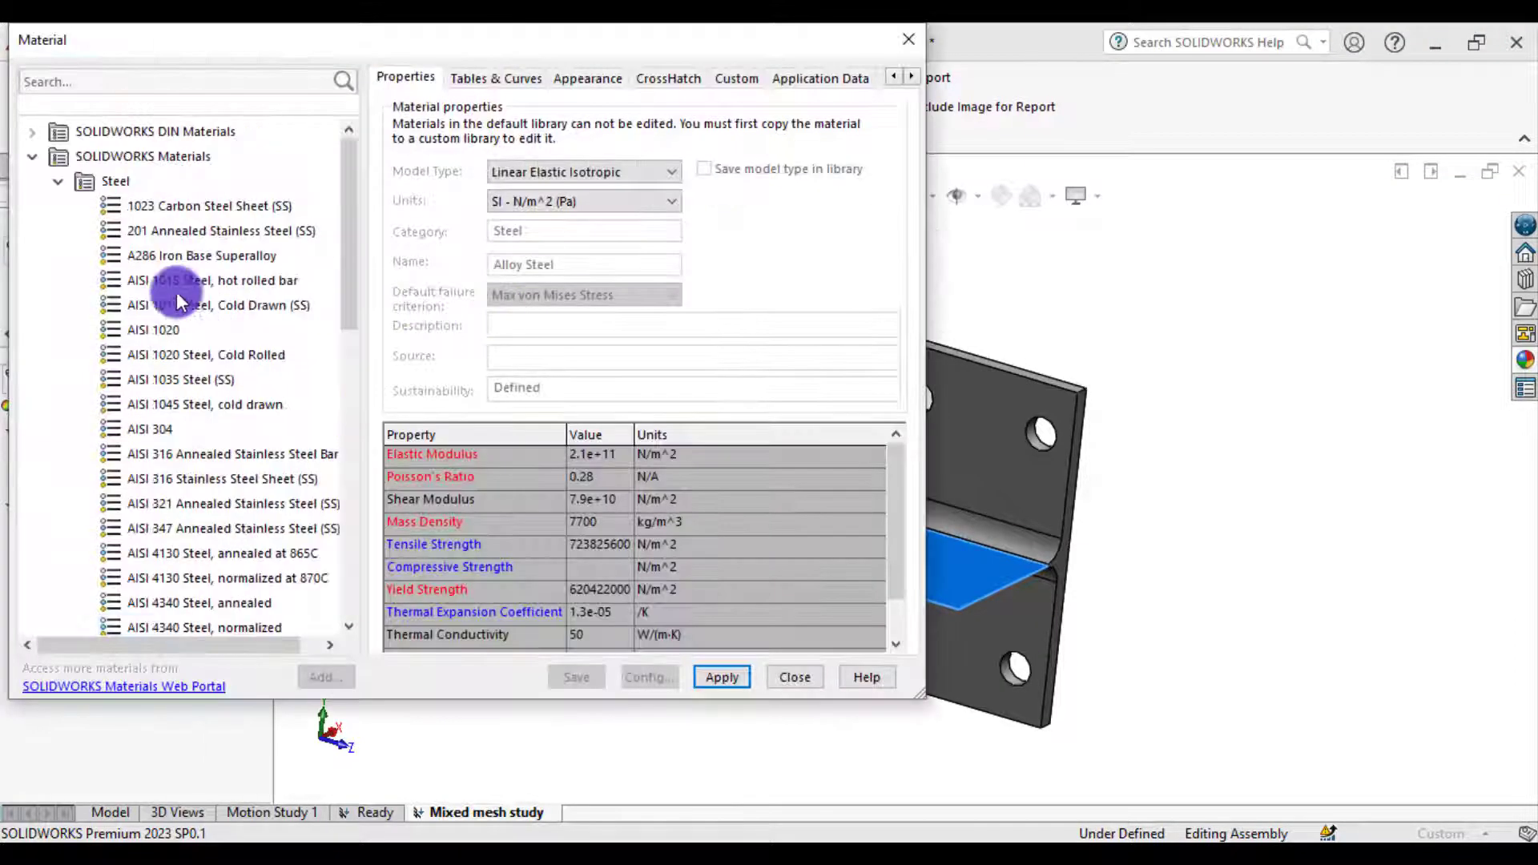
{"action": "left_click", "coordinate": [63, 182]}
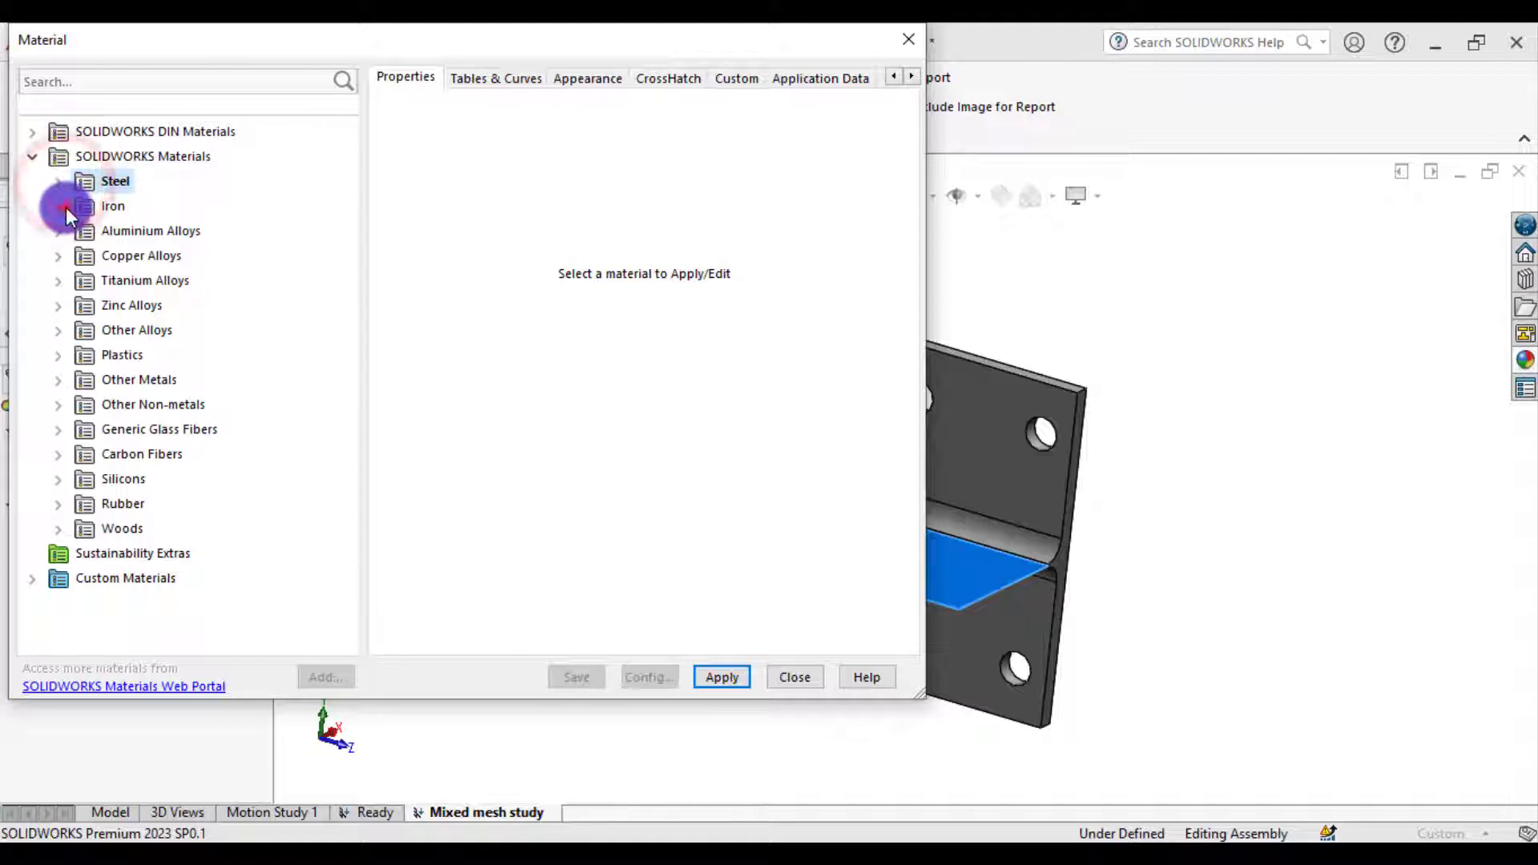
{"action": "left_click", "coordinate": [56, 206]}
{"action": "left_click", "coordinate": [141, 227]}
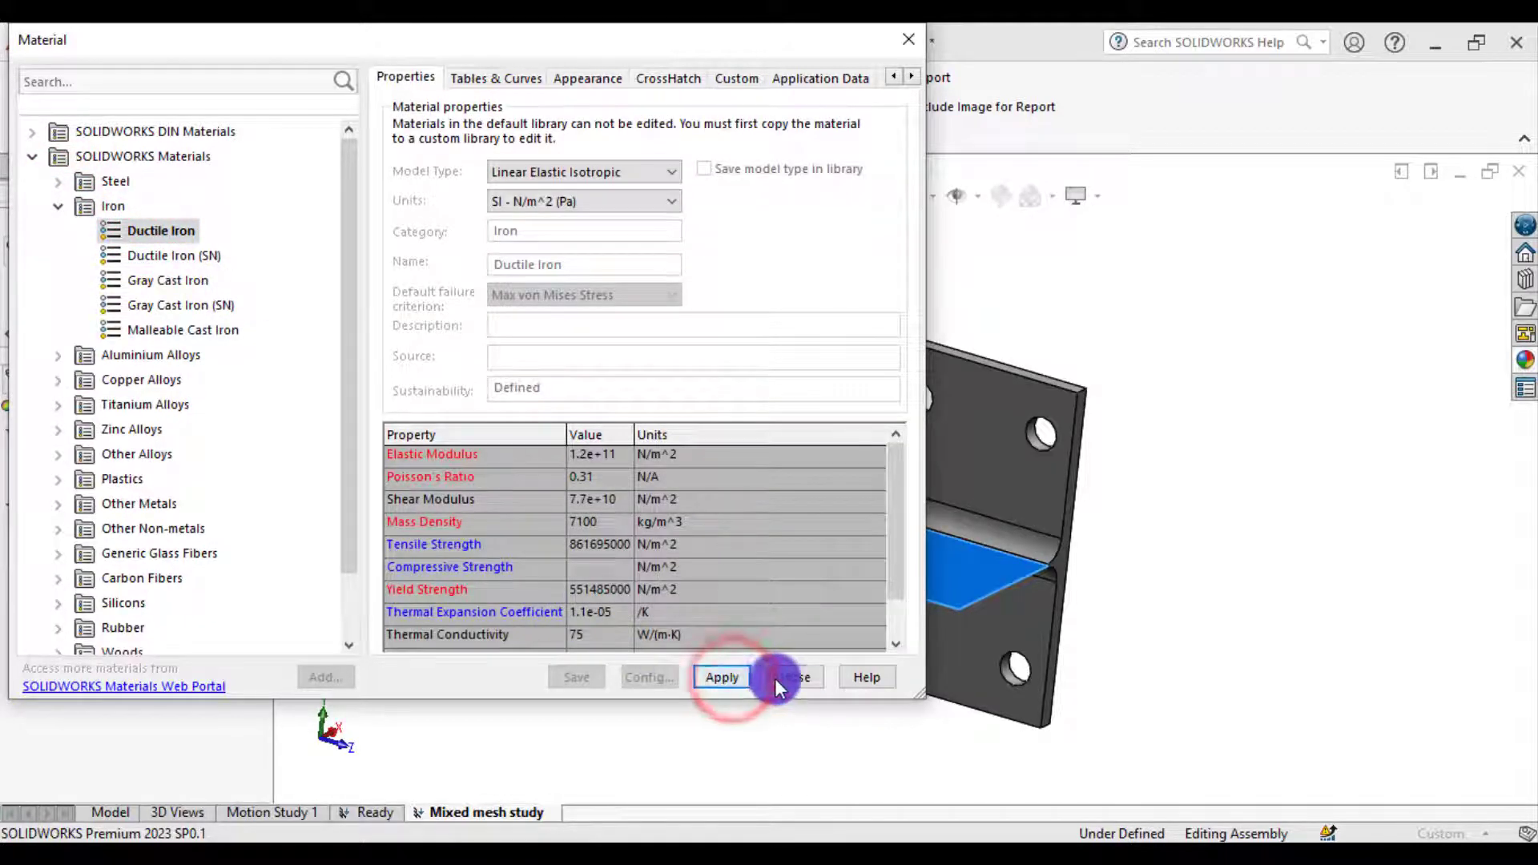
{"action": "left_click", "coordinate": [799, 679]}
{"action": "left_click", "coordinate": [649, 623]}
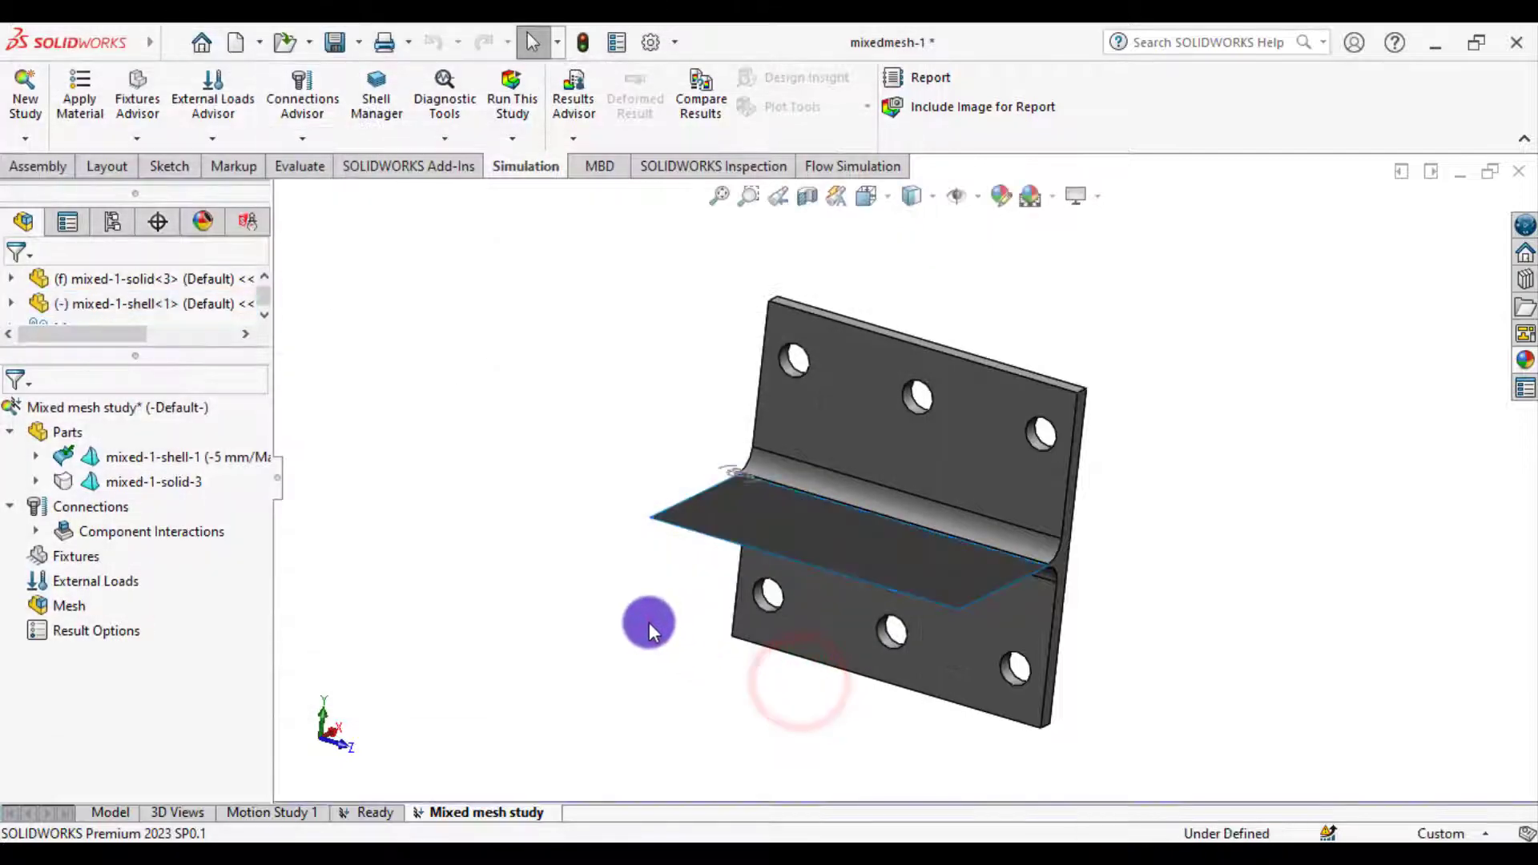
Step: Apply the Ductile Iron material to the mixed-1-solid-3 part in the study
{"action": "left_click", "coordinate": [36, 456]}
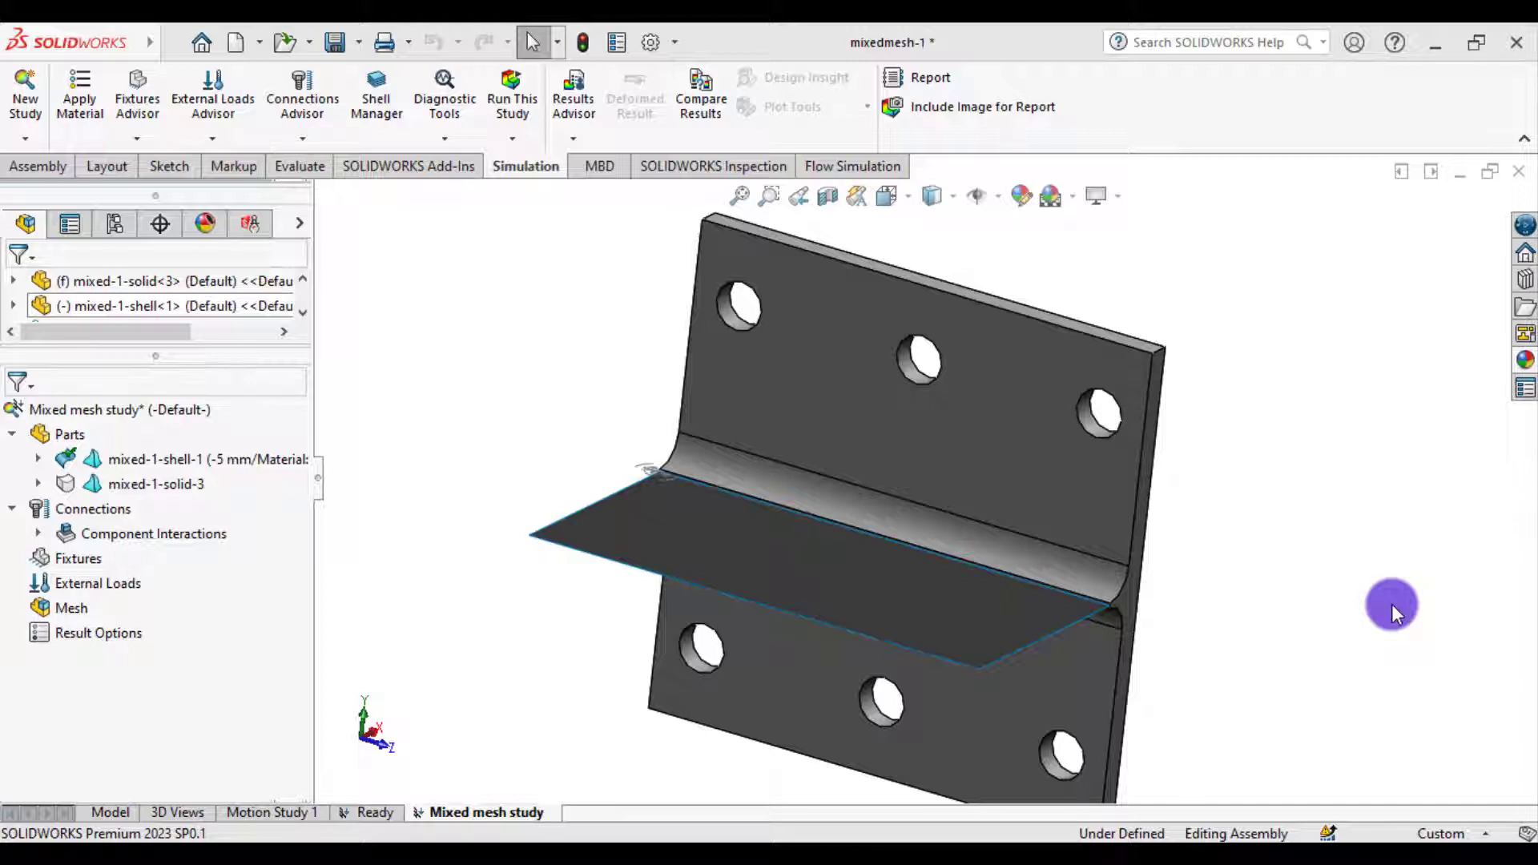
{"action": "key", "text": "f"}
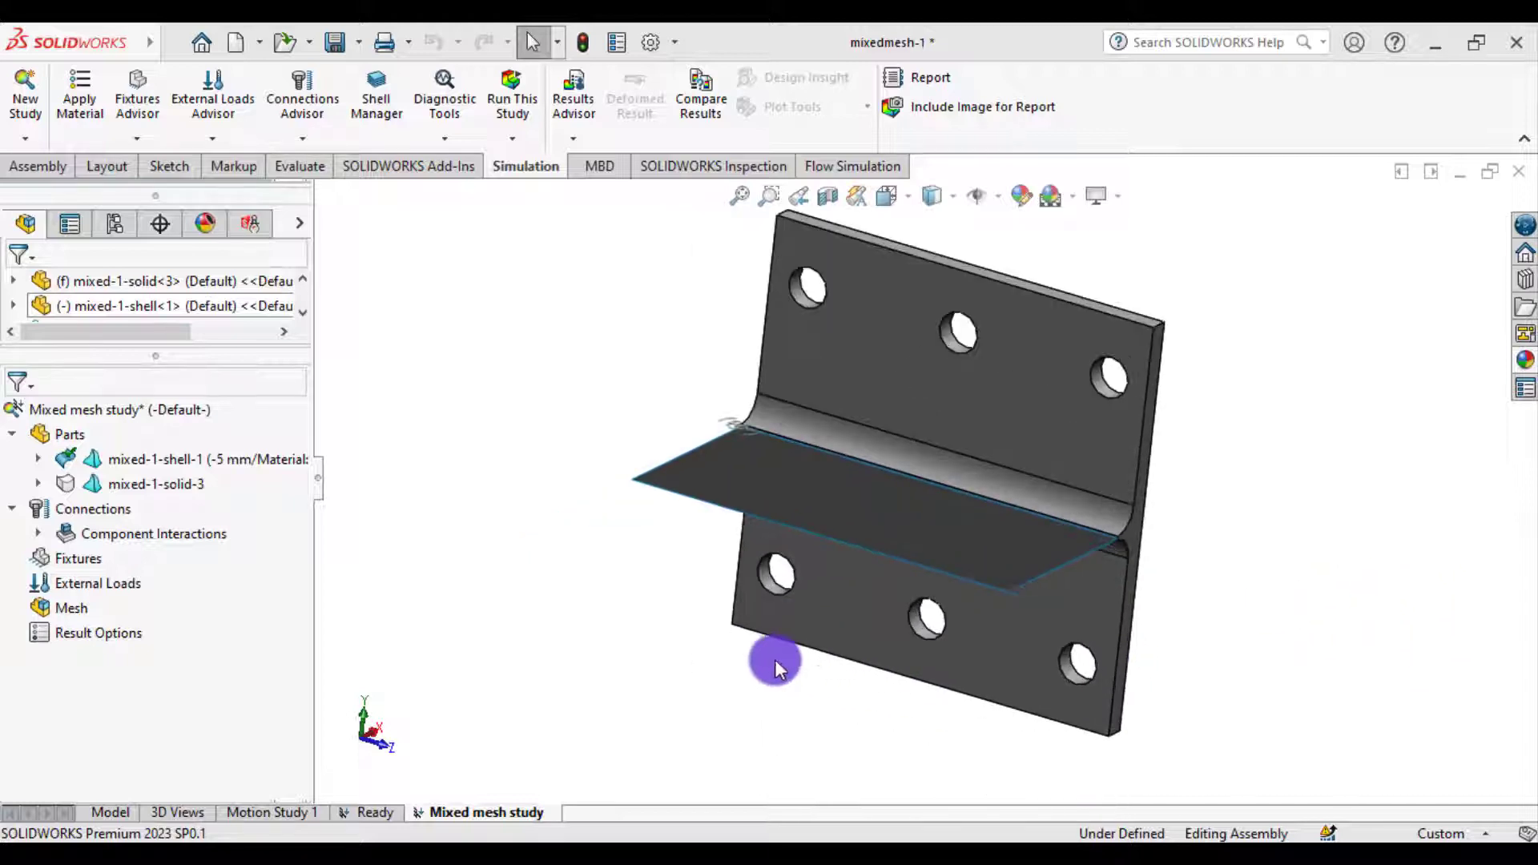
{"action": "right_click", "coordinate": [152, 485]}
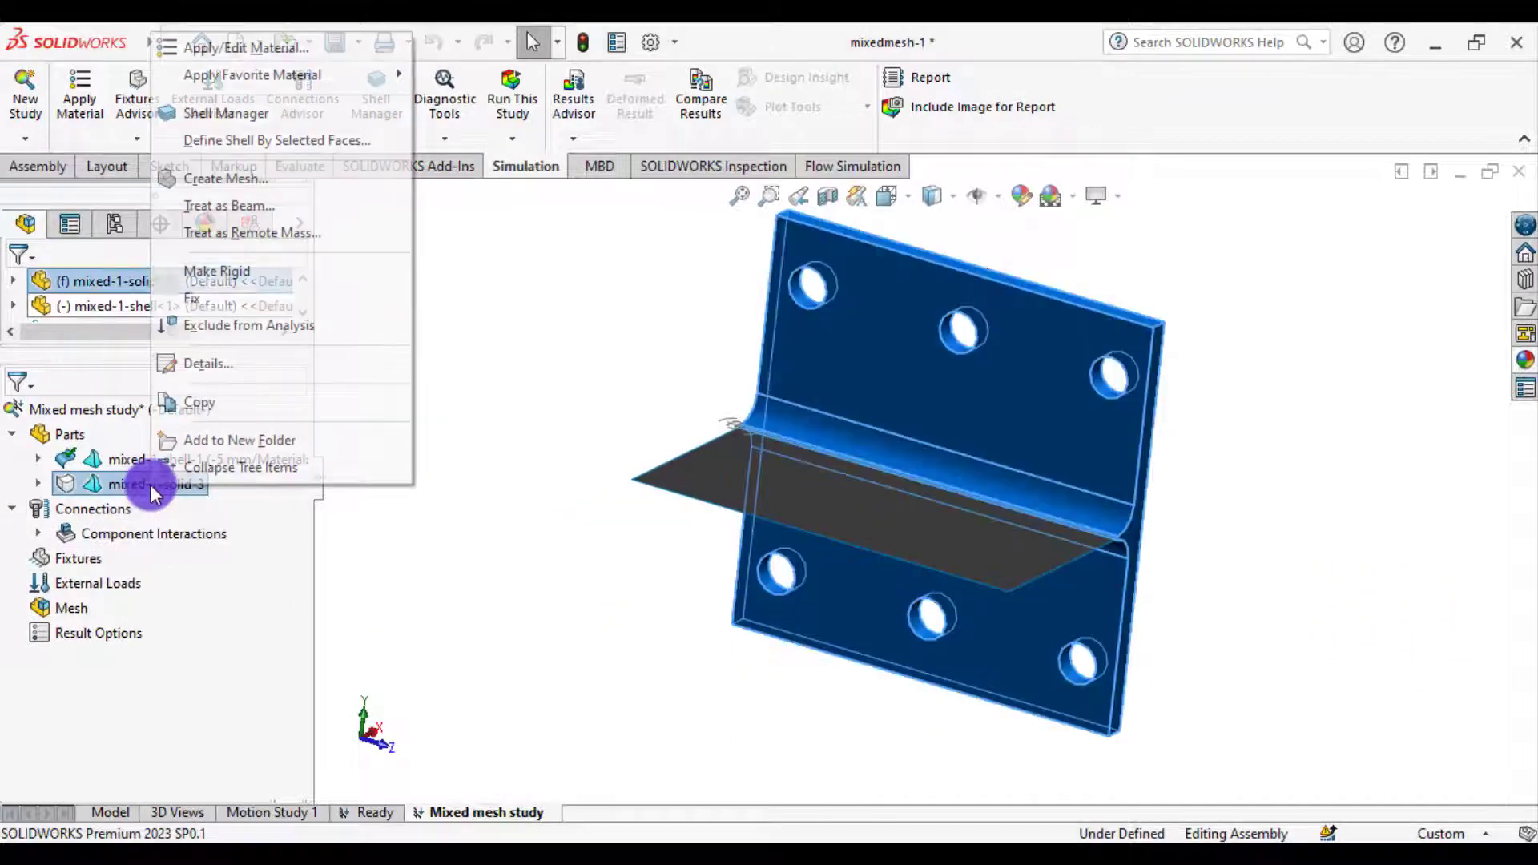
{"action": "left_click", "coordinate": [244, 48]}
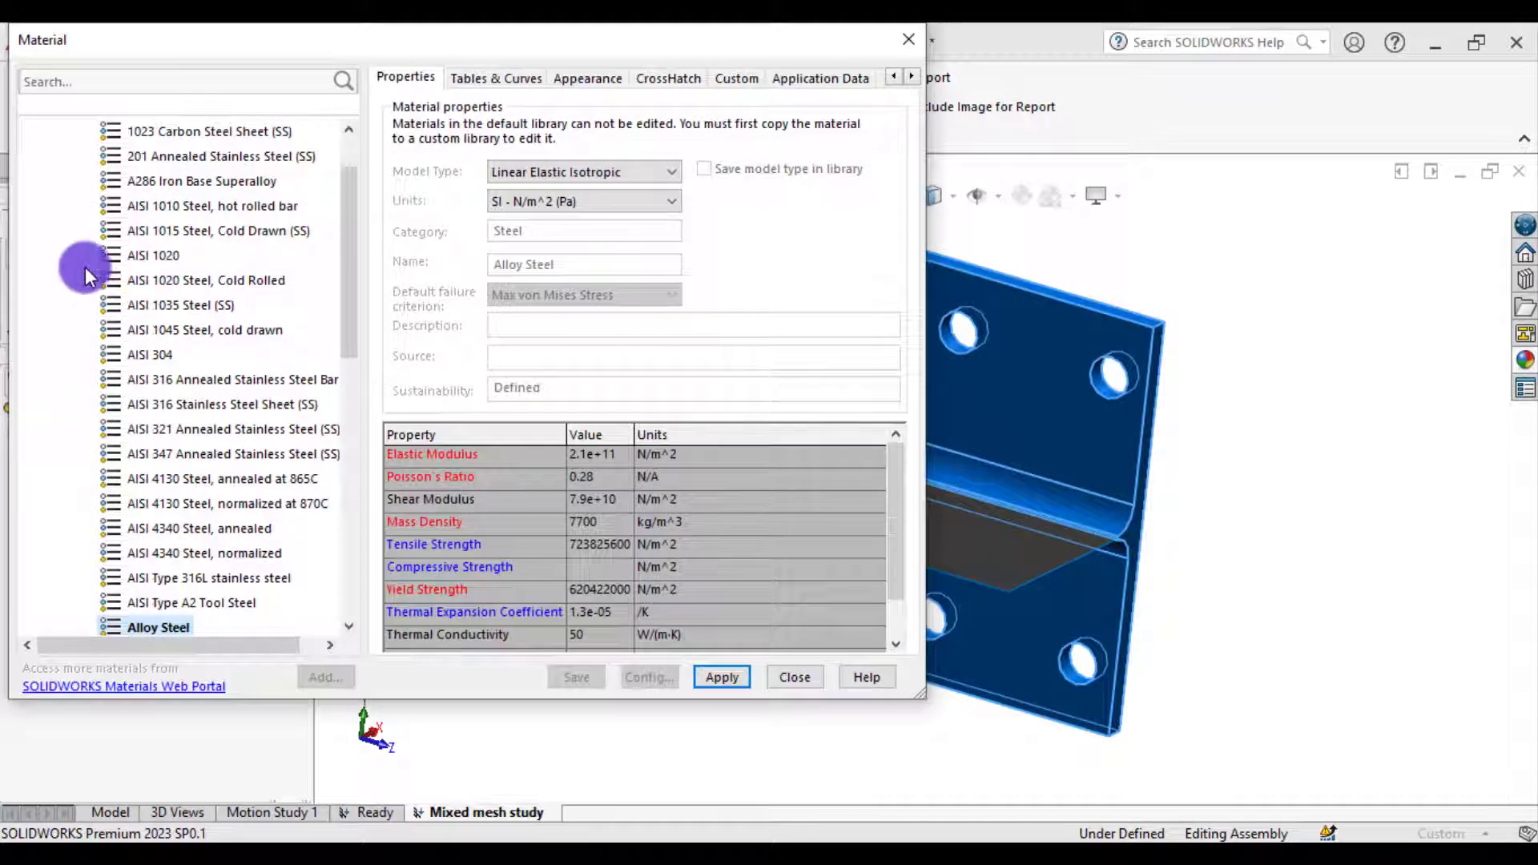
{"action": "left_click", "coordinate": [61, 186]}
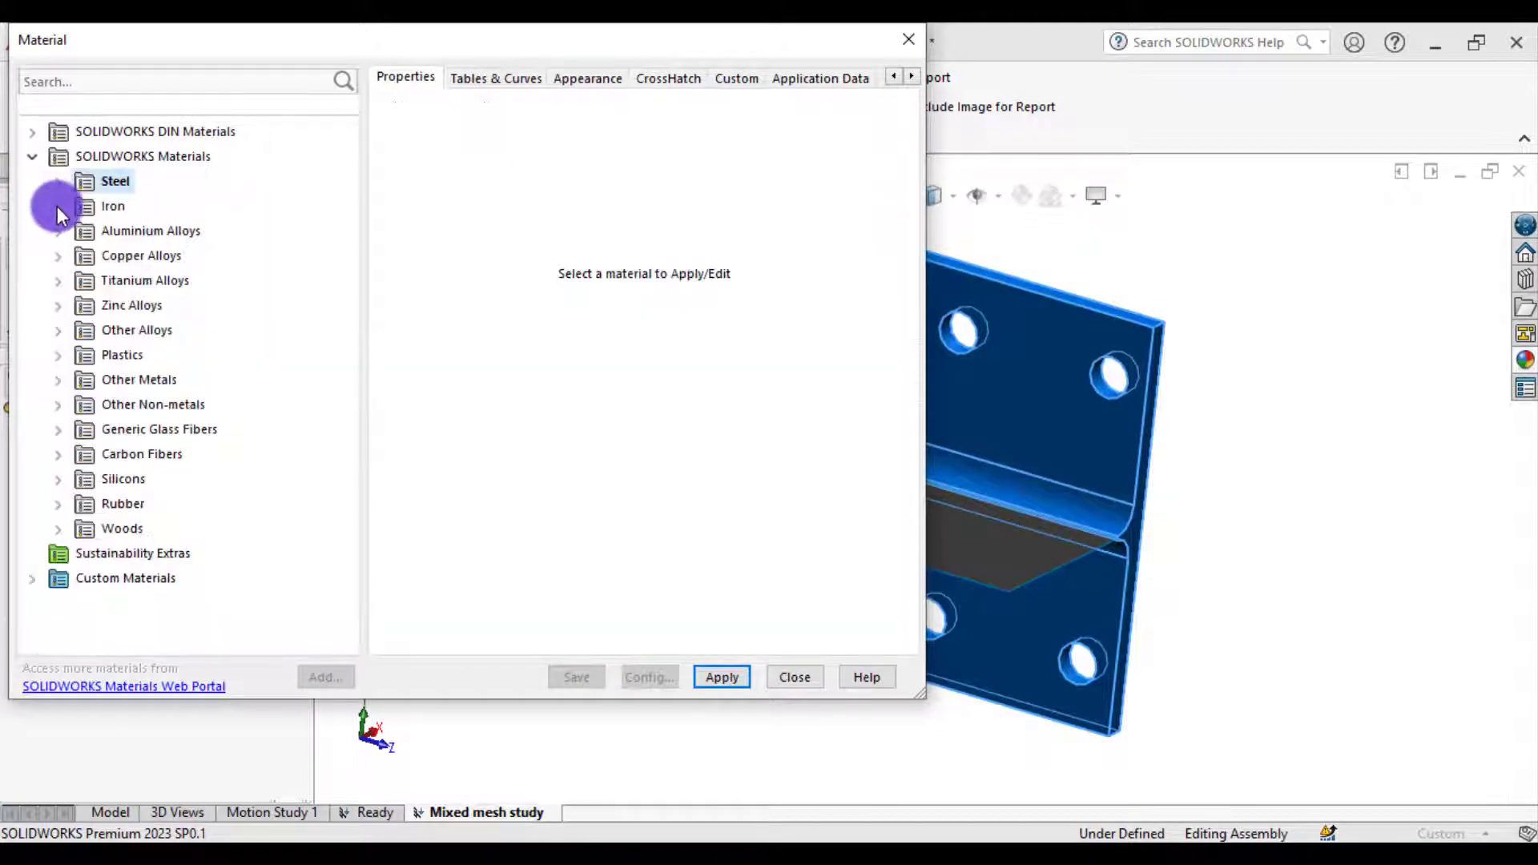
{"action": "left_click", "coordinate": [58, 207]}
{"action": "left_click", "coordinate": [160, 231]}
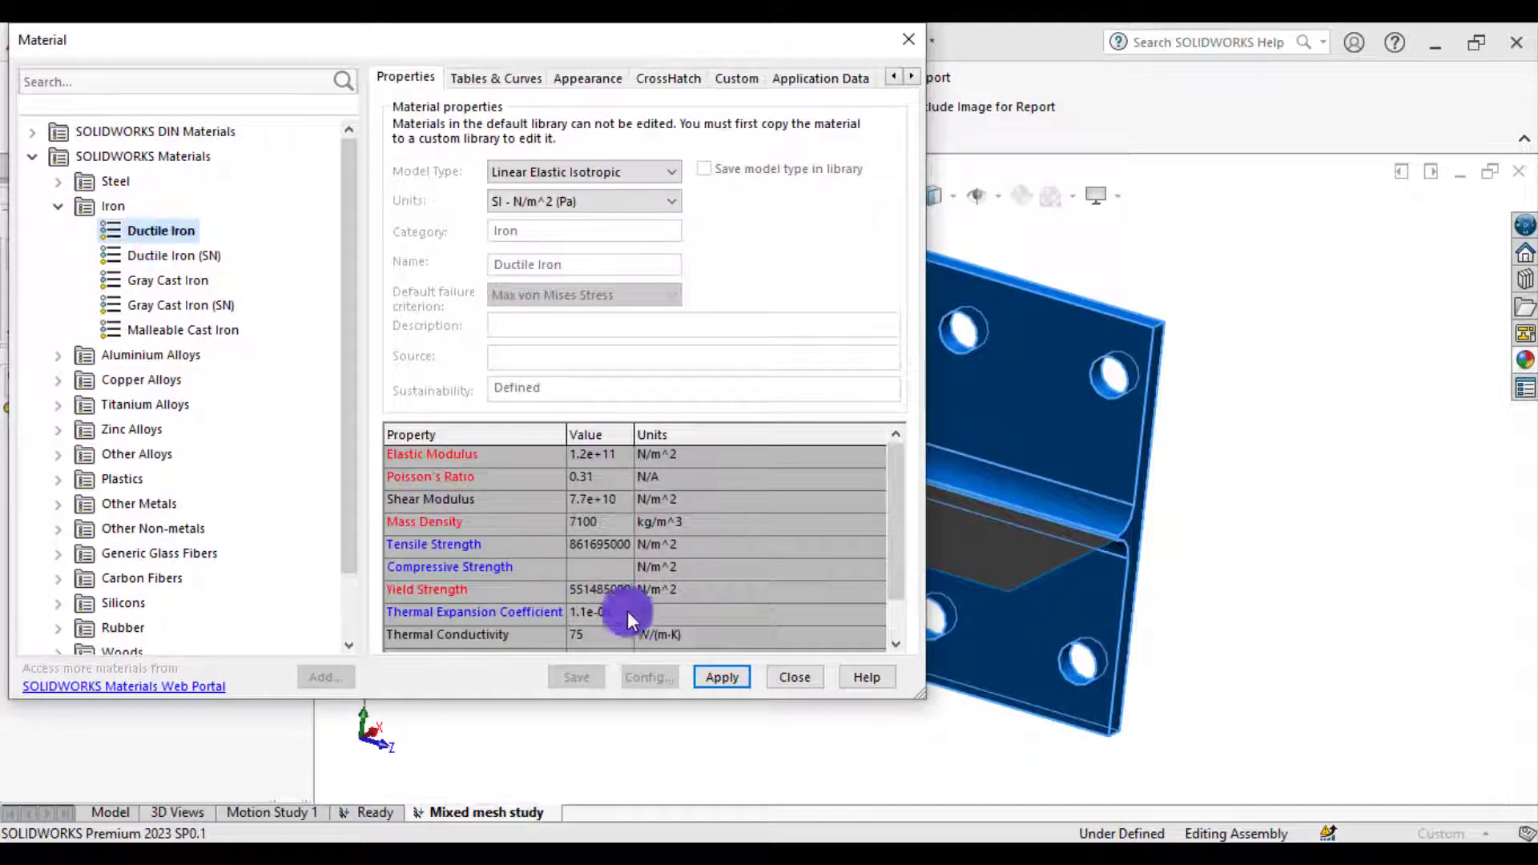
{"action": "left_click", "coordinate": [790, 684]}
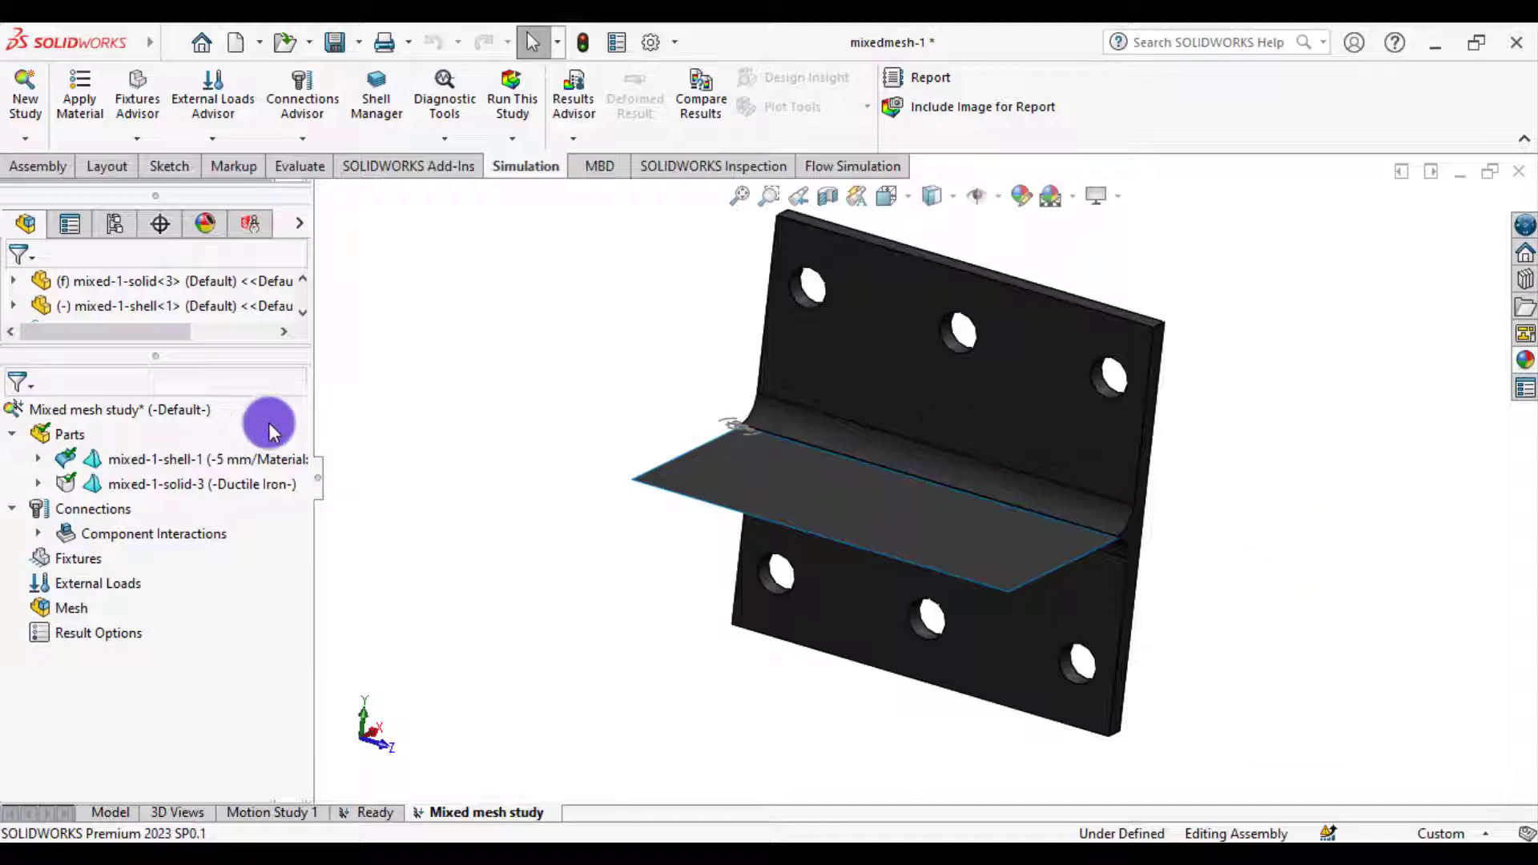
Step: Start a Fixed Geometry fixture and select the inner faces of the plate's upper-left and upper-middle holes
{"action": "right_click", "coordinate": [41, 558]}
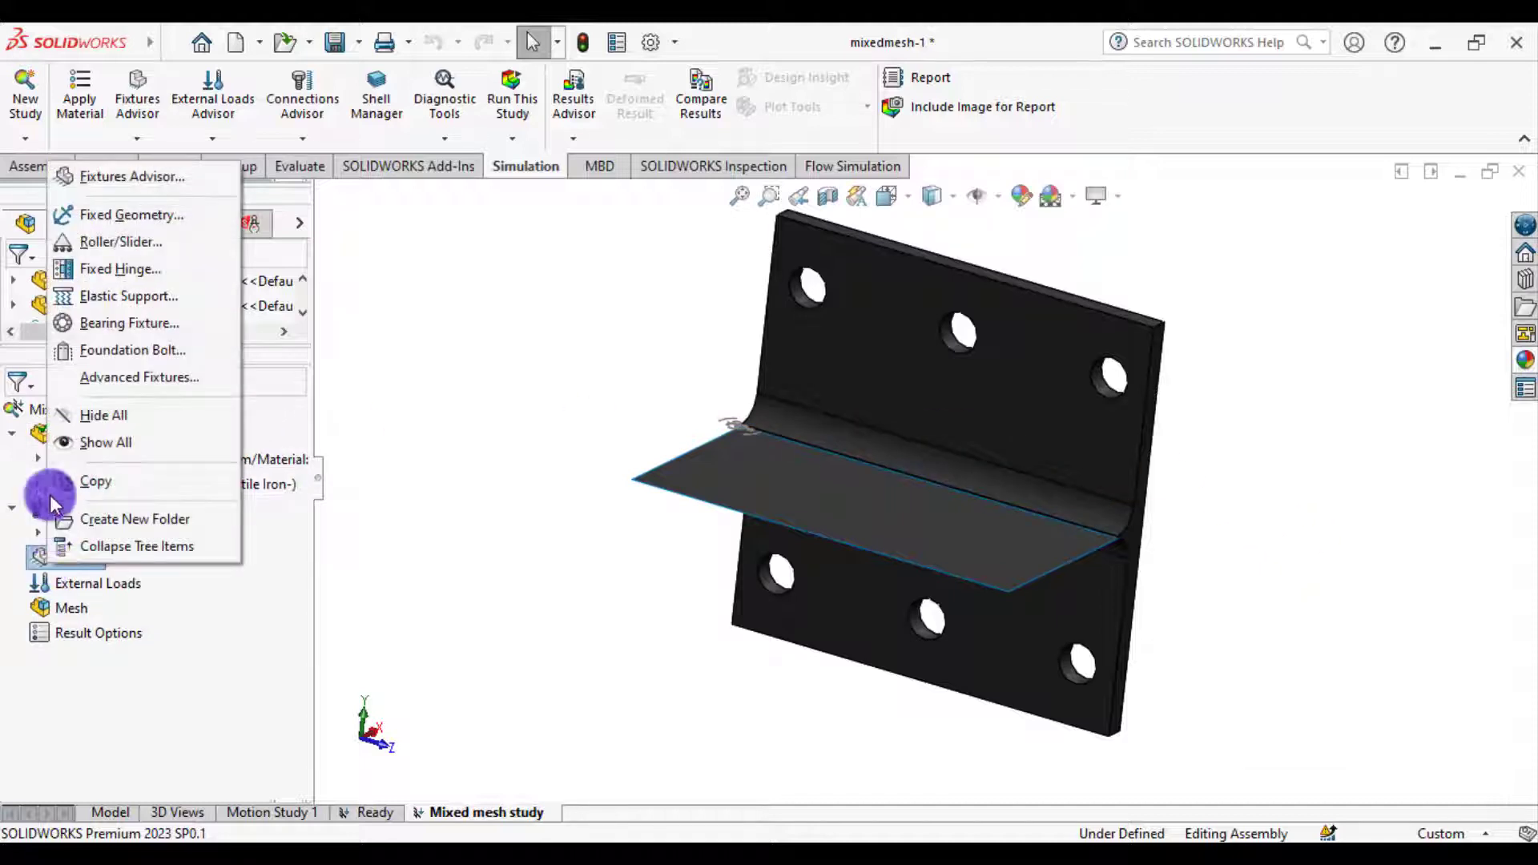
{"action": "left_click", "coordinate": [117, 216]}
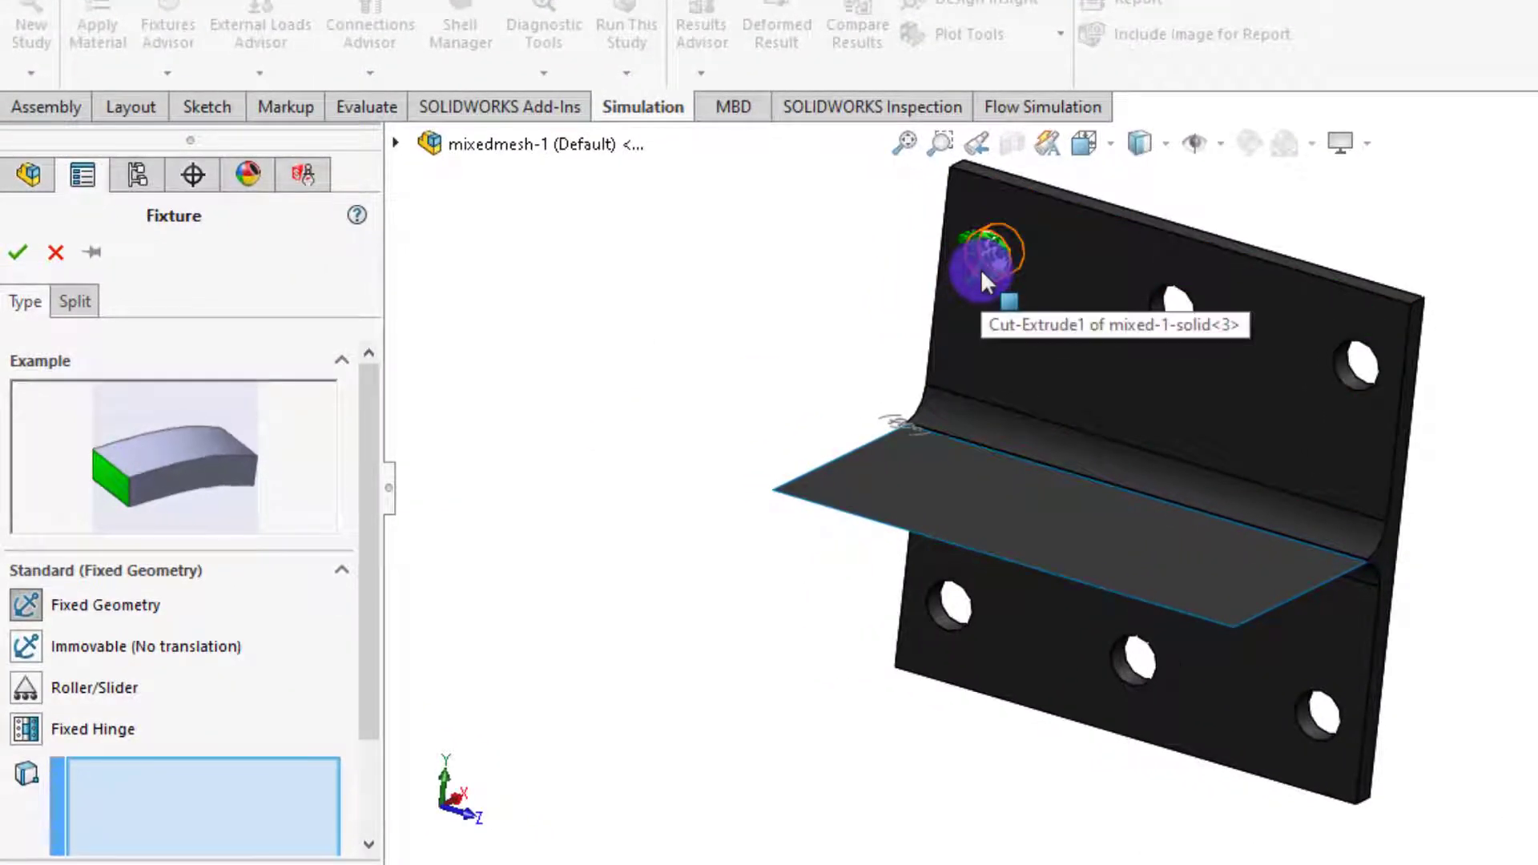
{"action": "left_click", "coordinate": [981, 273]}
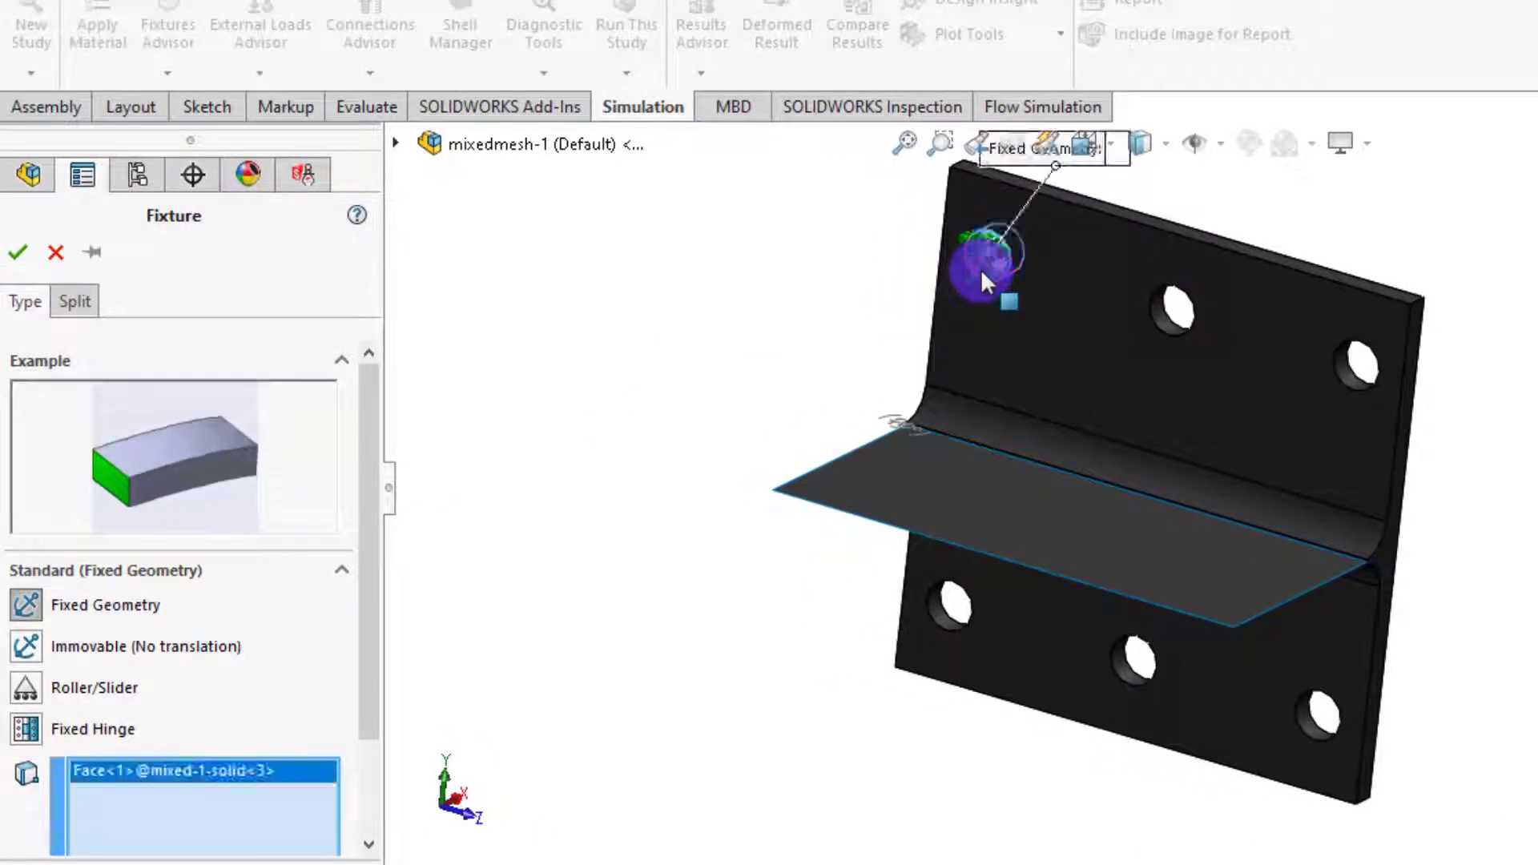
{"action": "left_click", "coordinate": [1160, 318]}
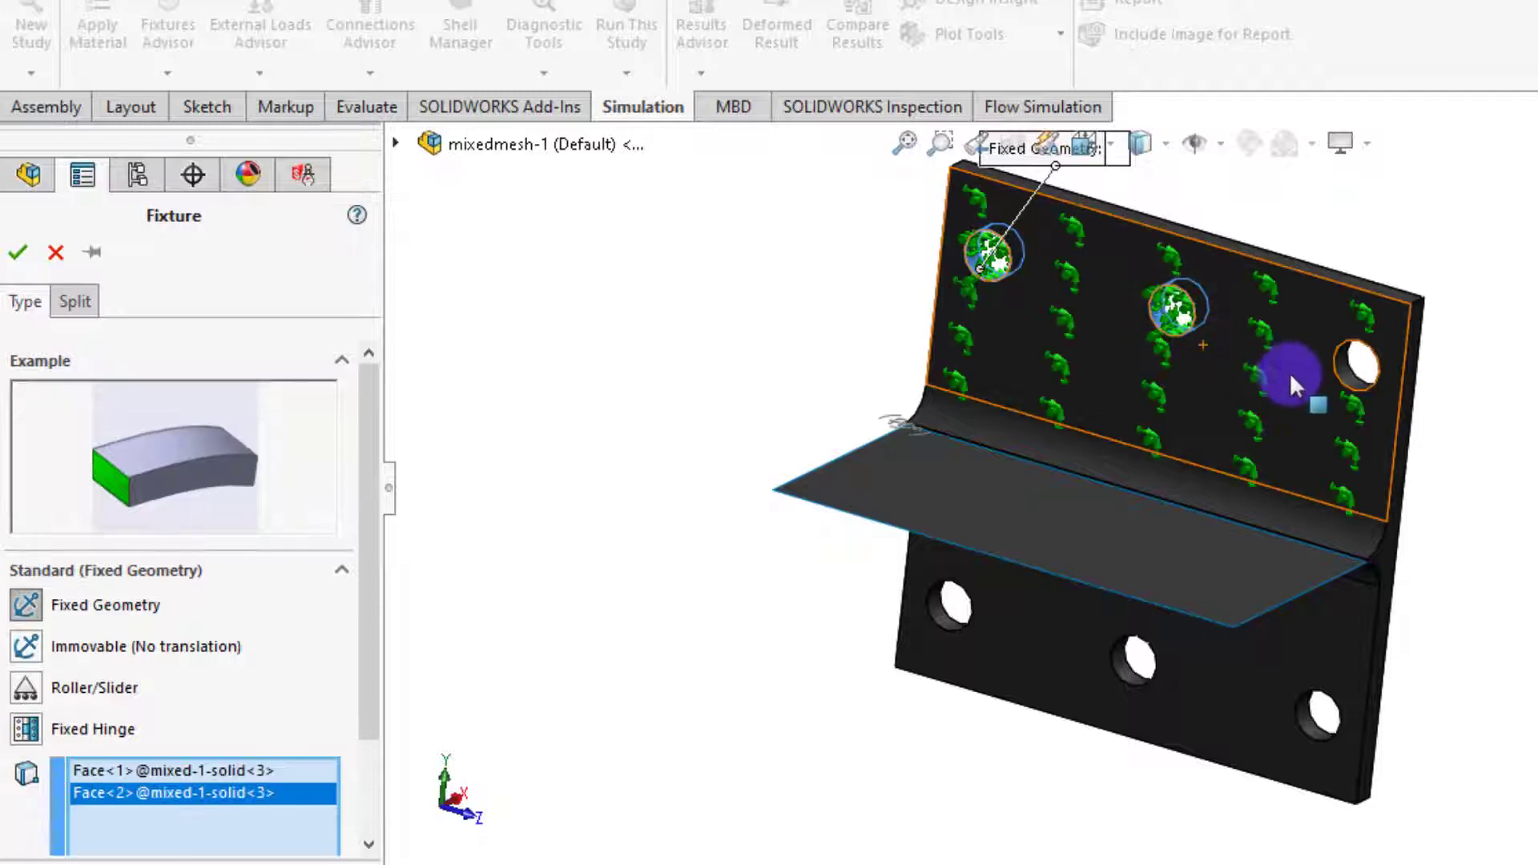
{"action": "left_click", "coordinate": [1350, 373]}
{"action": "left_click", "coordinate": [946, 611]}
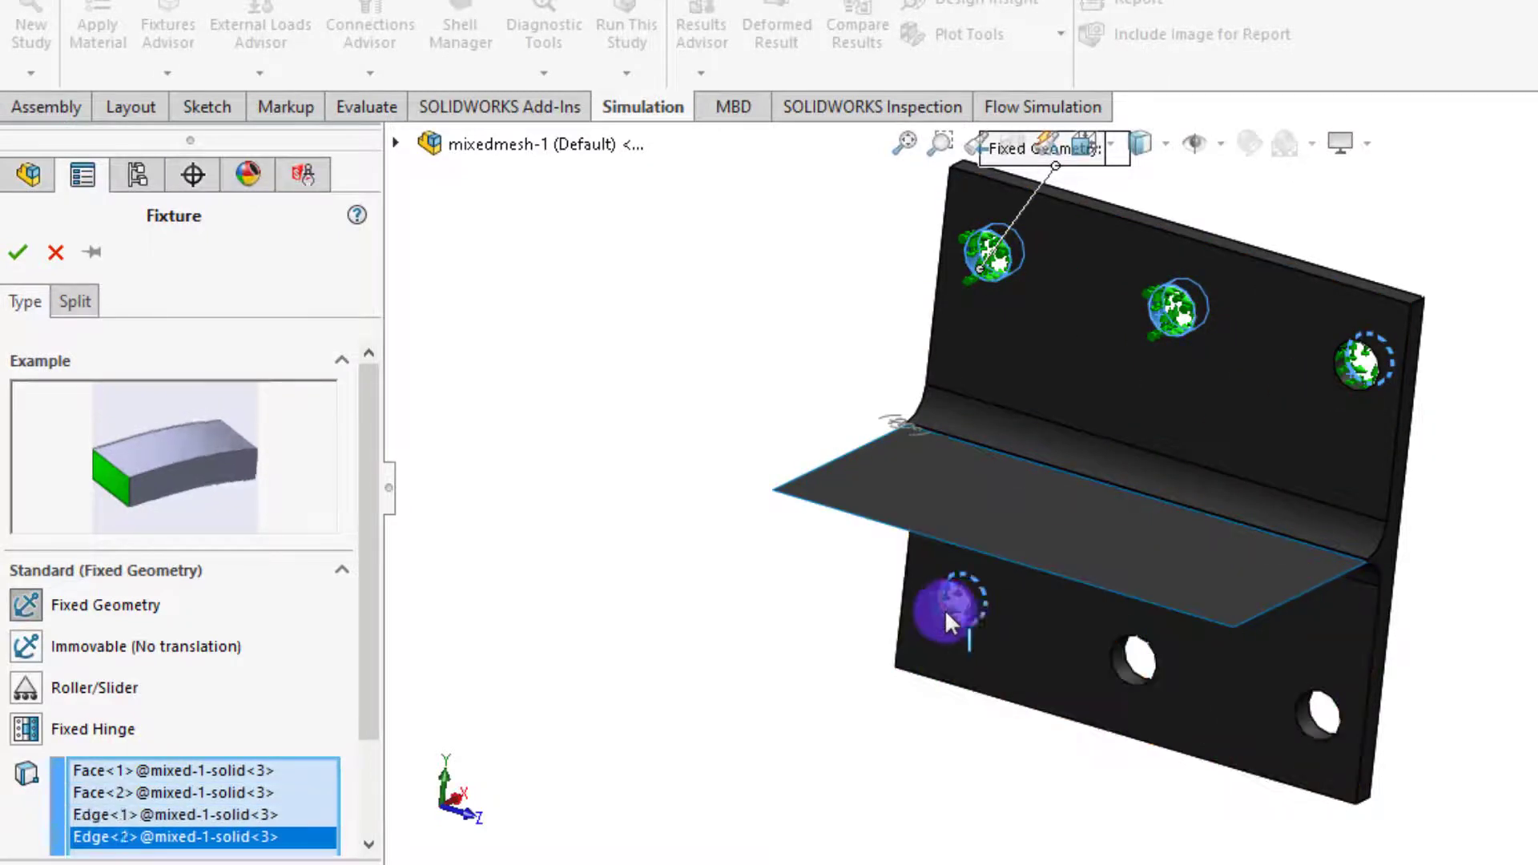
{"action": "scroll", "coordinate": [958, 675], "scroll_direction": "down", "scroll_amount": 3}
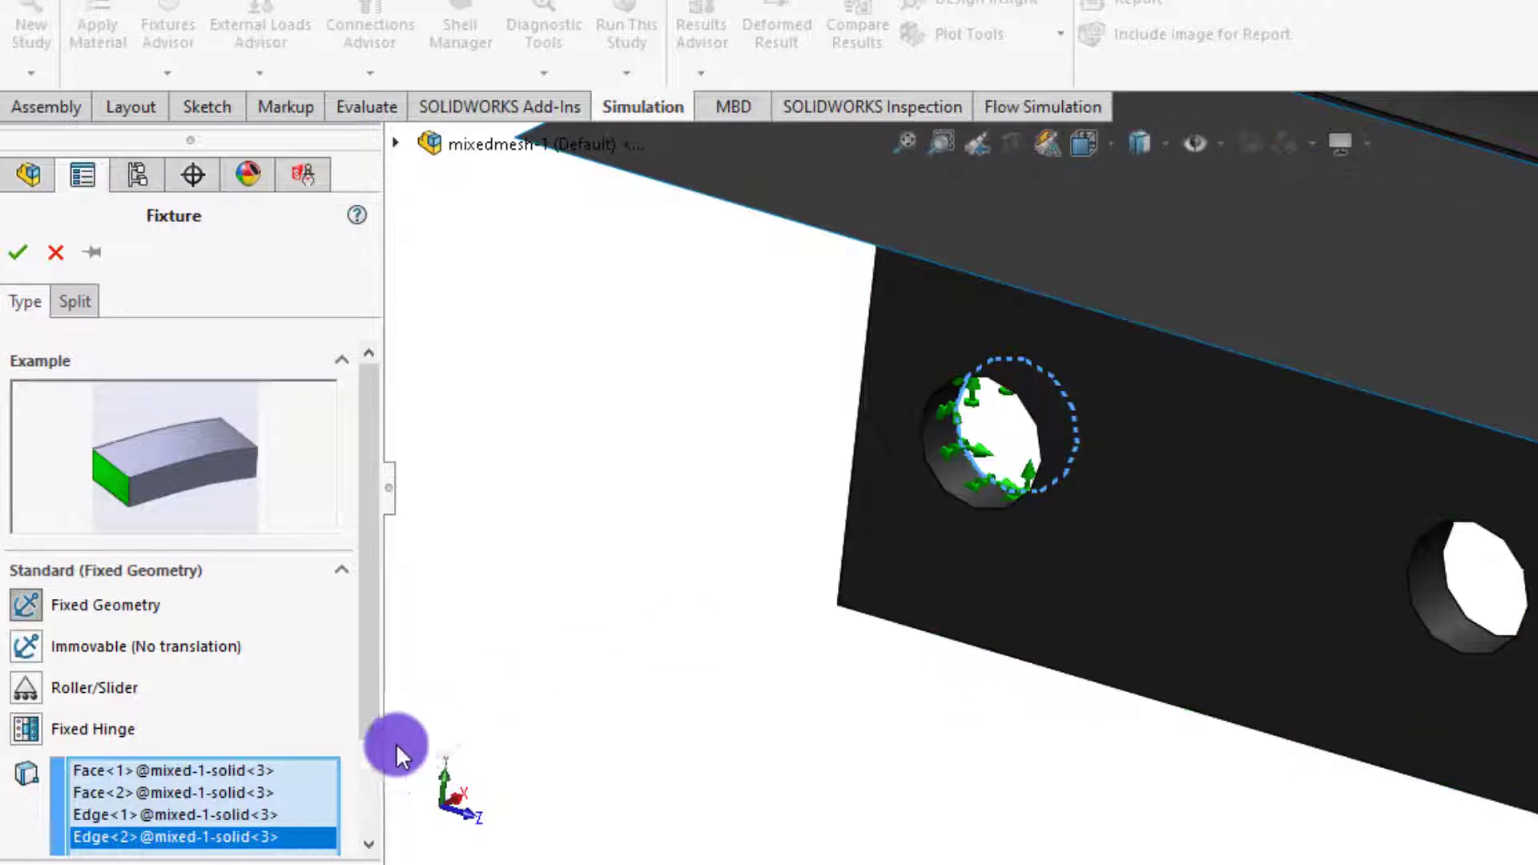
{"action": "right_click", "coordinate": [174, 851]}
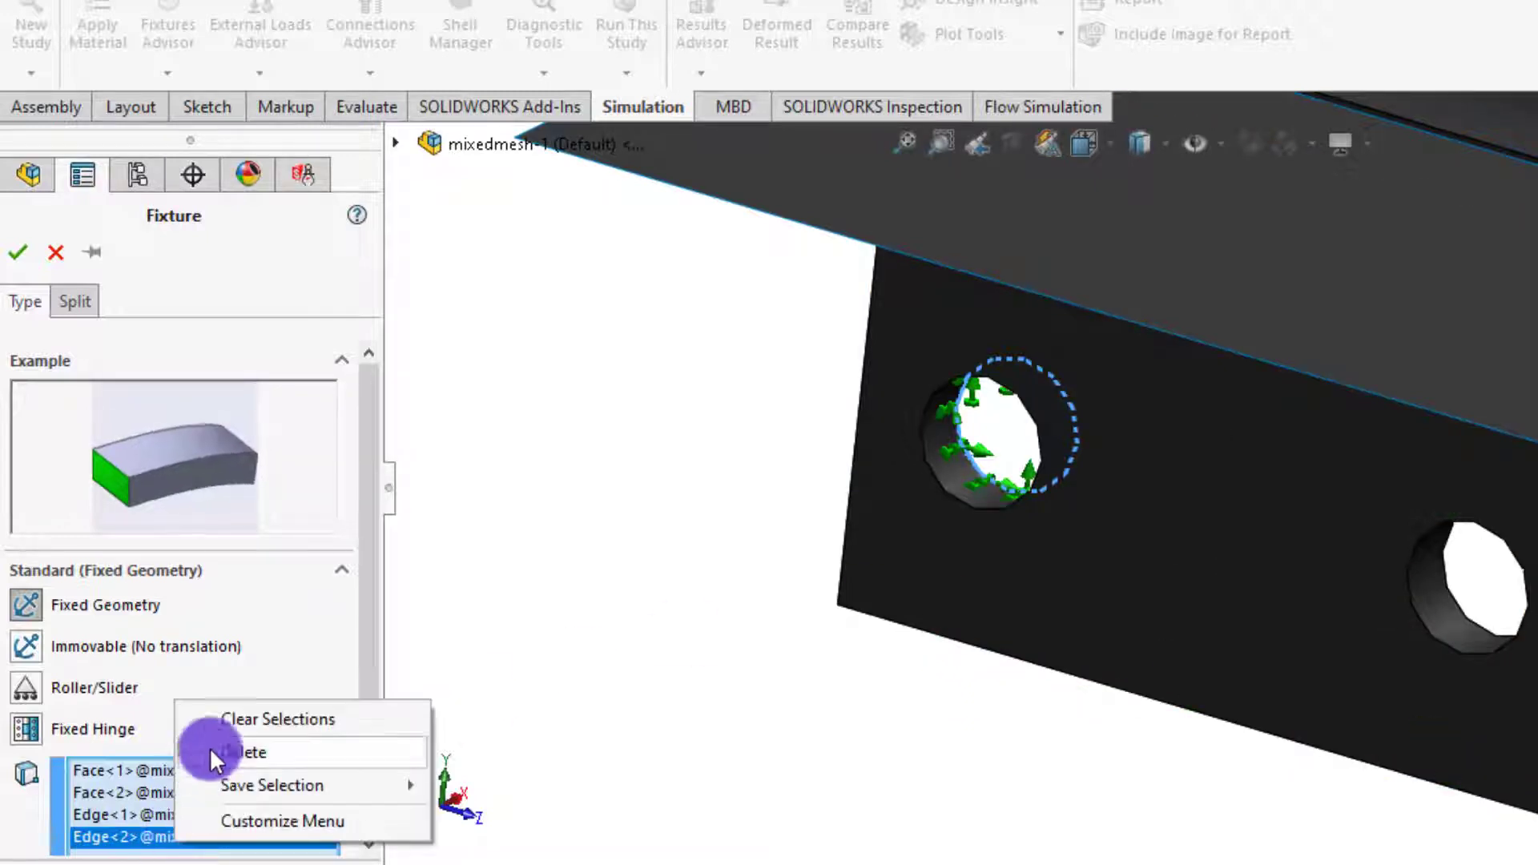
{"action": "left_click", "coordinate": [233, 747]}
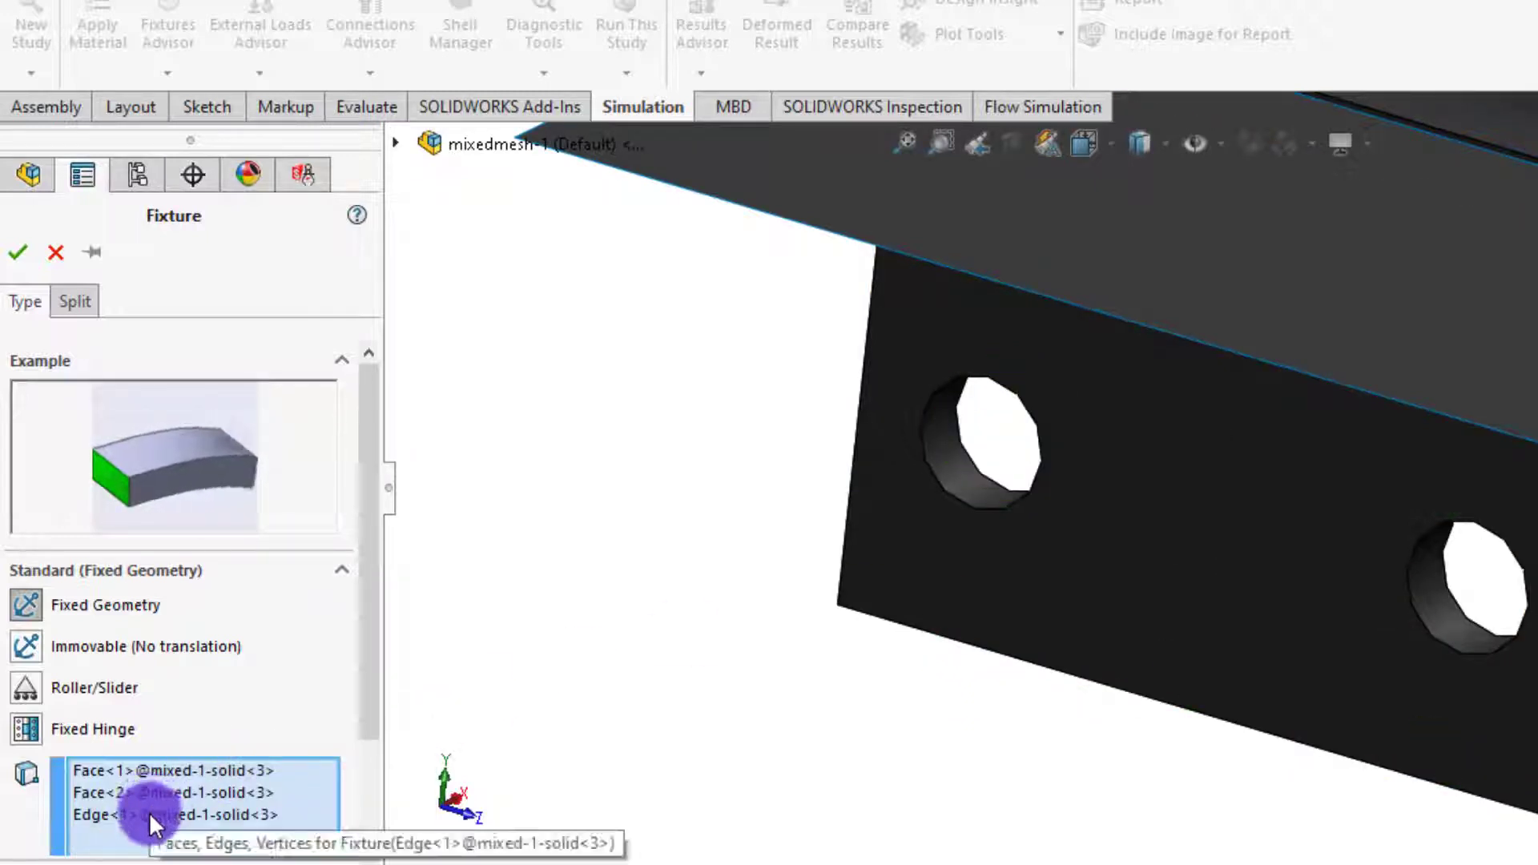
{"action": "right_click", "coordinate": [149, 812]}
{"action": "left_click", "coordinate": [233, 724]}
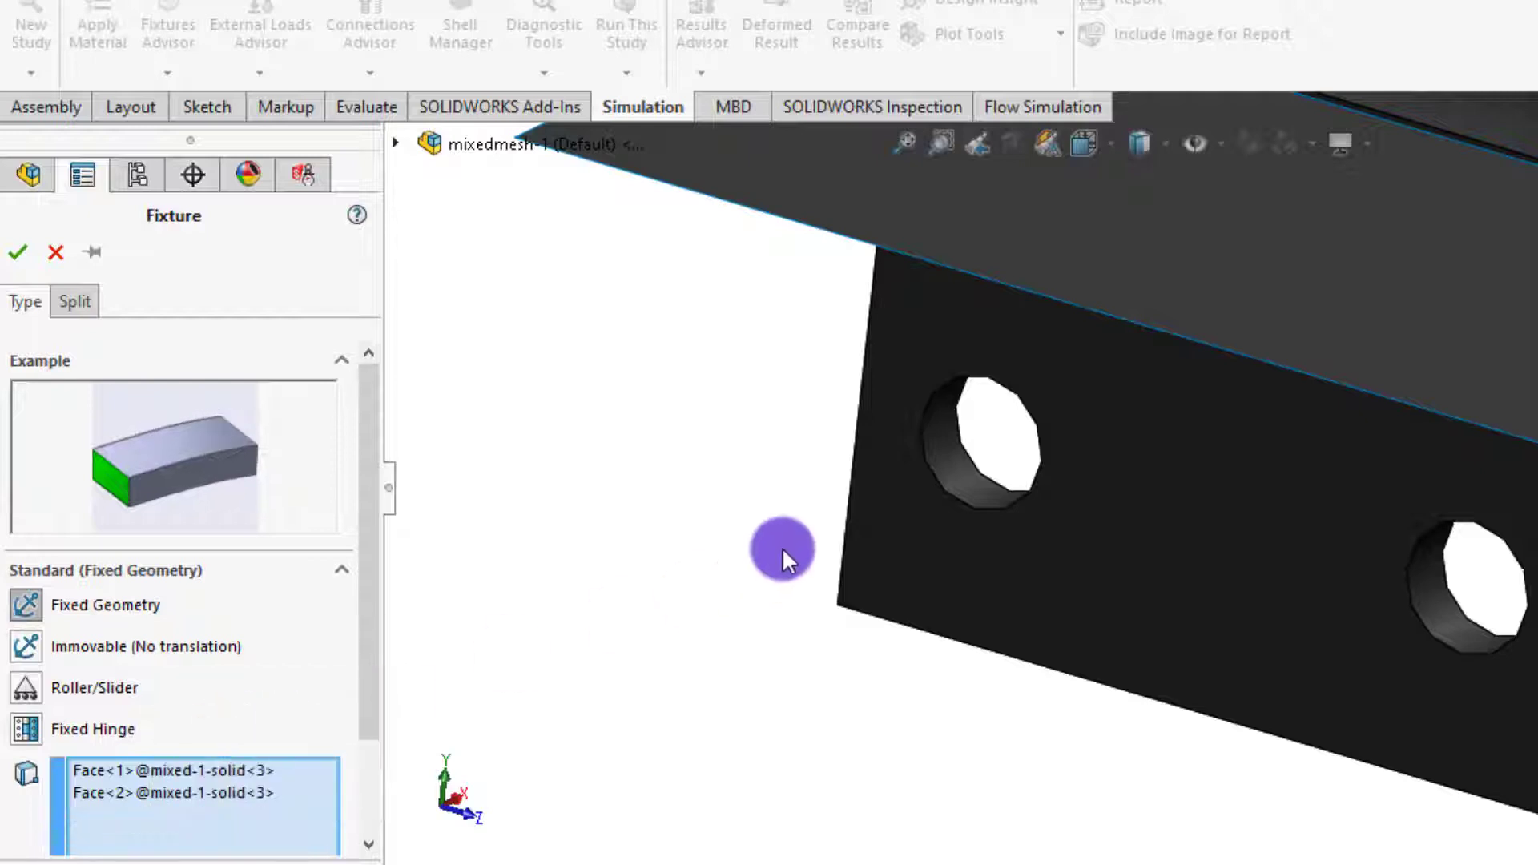
Step: Add the inner faces of the three lower holes and the upper-right hole to the Fixed Geometry fixture and accept it
{"action": "left_click", "coordinate": [969, 478]}
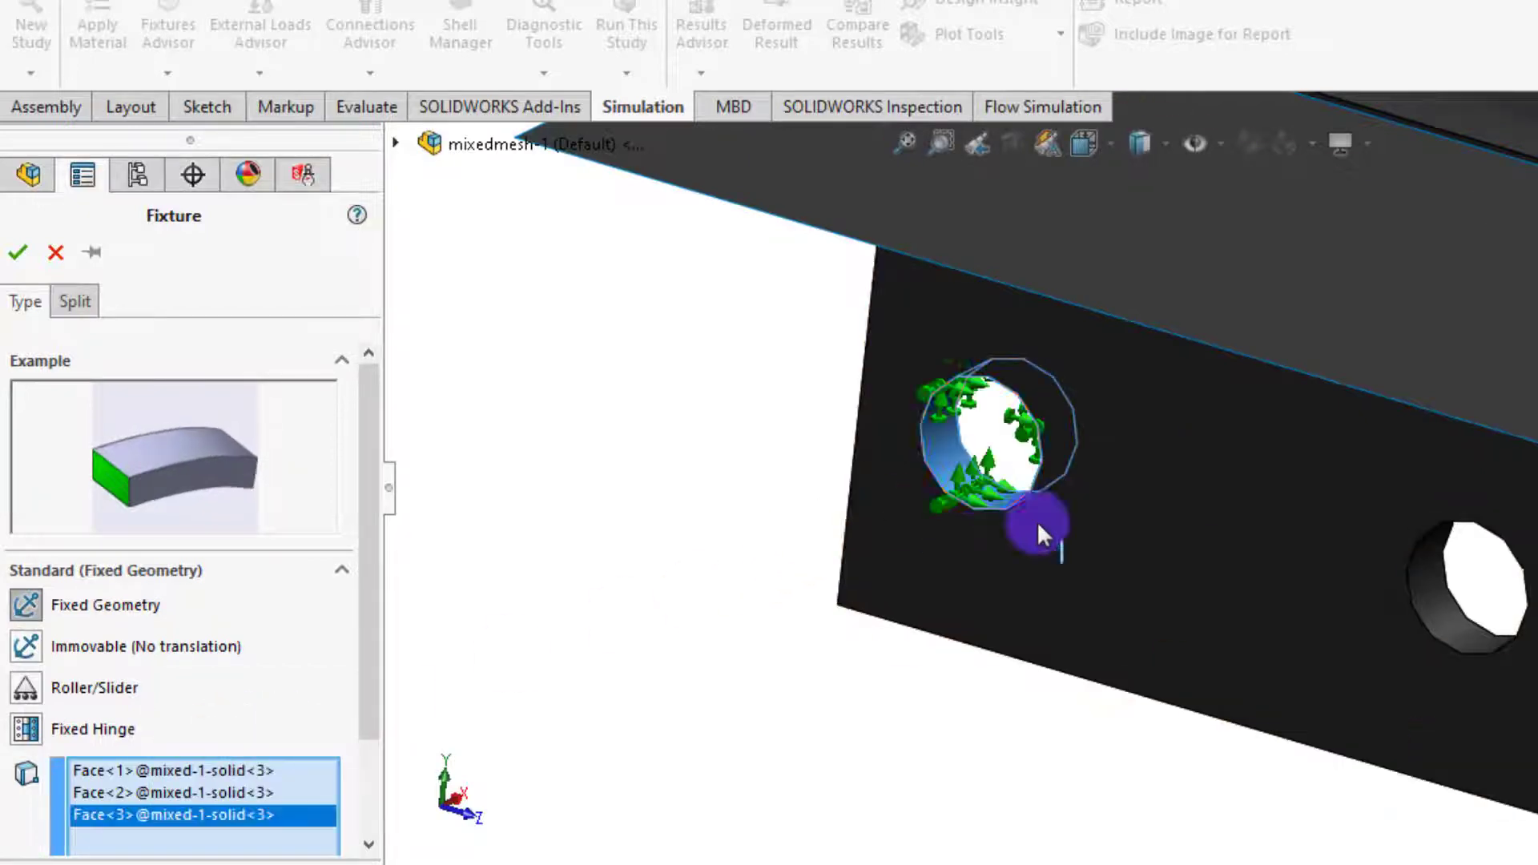
{"action": "left_click", "coordinate": [1429, 597]}
{"action": "middle_click_drag", "start_coordinate": [1212, 603], "coordinate": [1529, 600]}
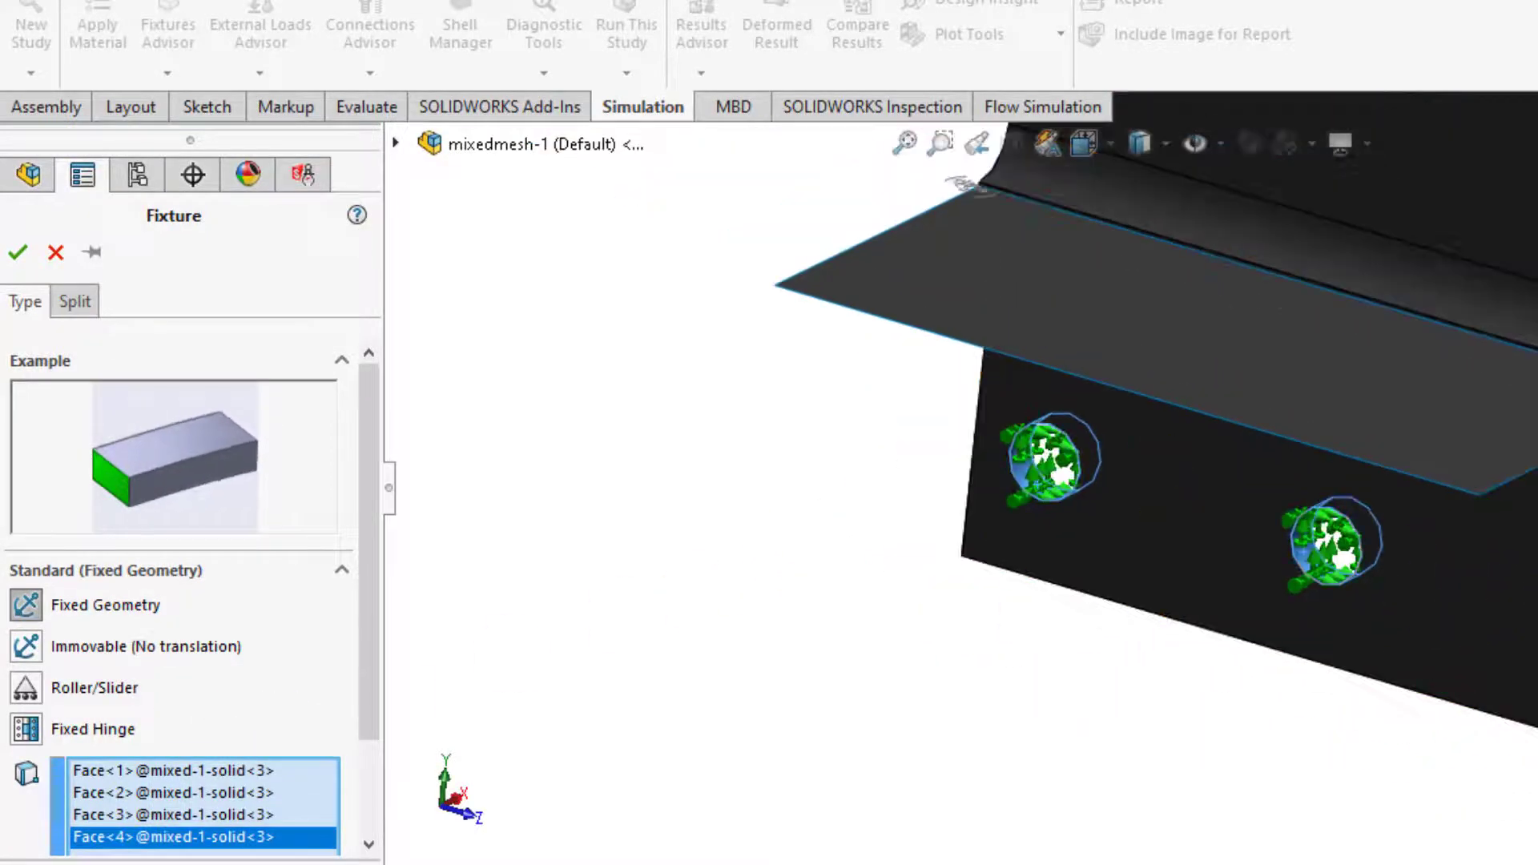
{"action": "left_click", "coordinate": [1536, 631]}
{"action": "scroll", "coordinate": [1215, 661], "scroll_direction": "up", "scroll_amount": 5}
{"action": "scroll", "coordinate": [1302, 400], "scroll_direction": "down", "scroll_amount": 3}
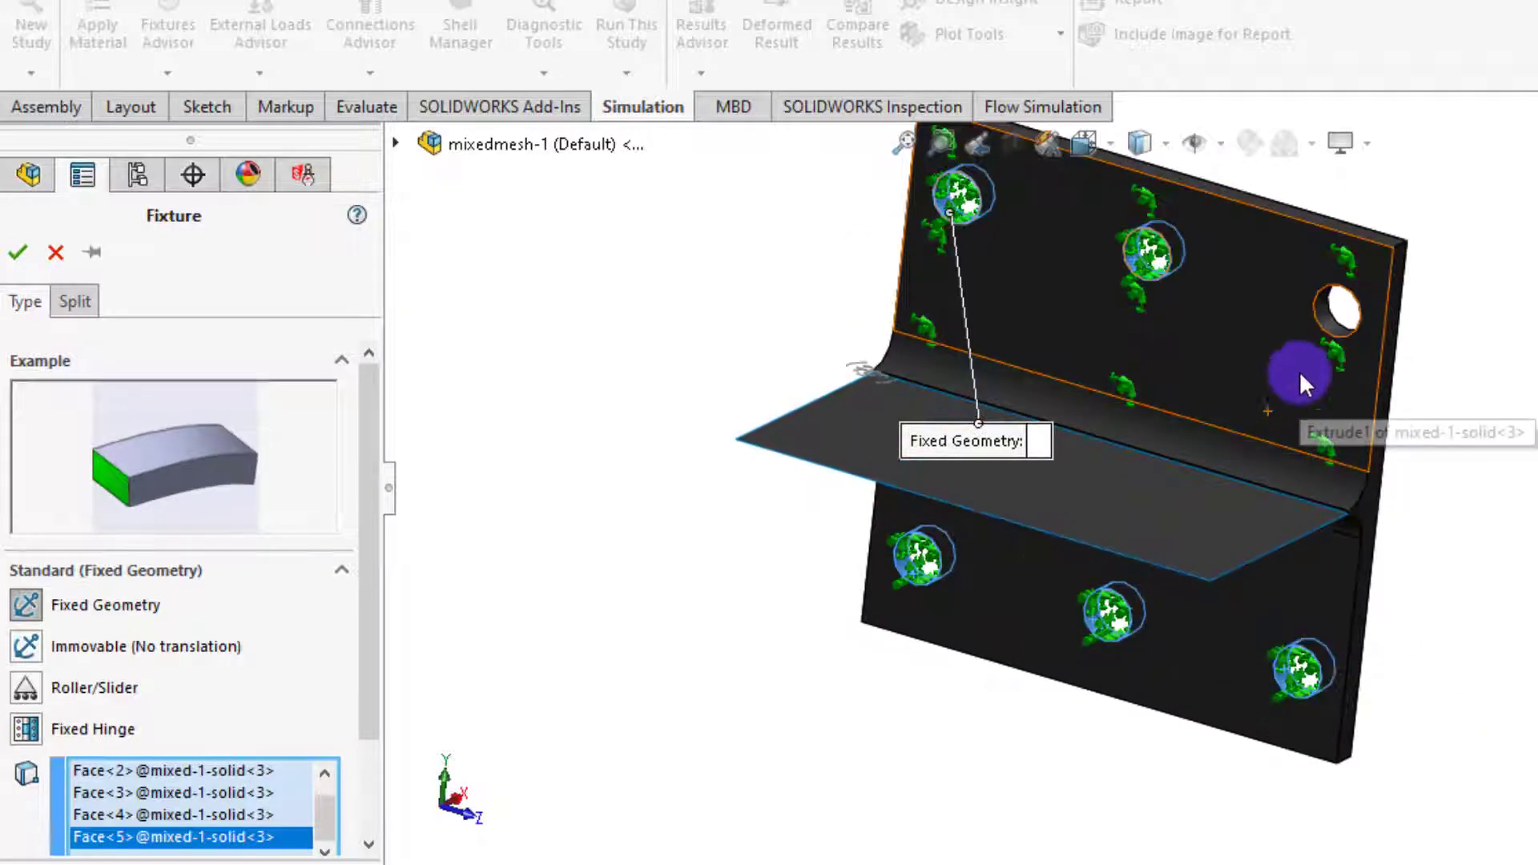
{"action": "left_click", "coordinate": [1328, 334]}
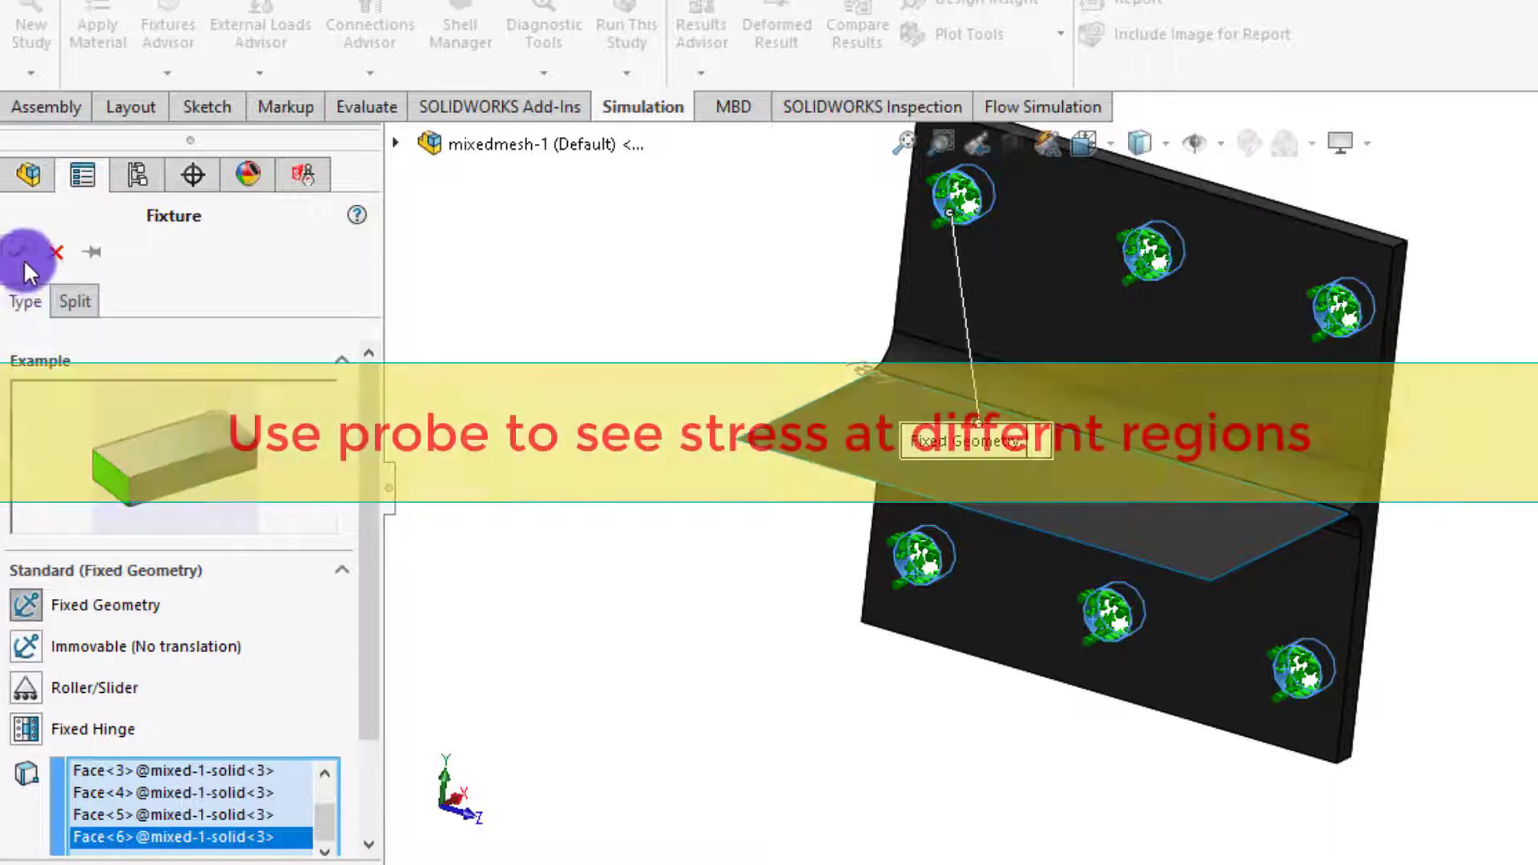
{"action": "left_click", "coordinate": [28, 173]}
Step: Apply a 3 psi pressure load normal to the top face of the horizontal shell plate
{"action": "scroll", "coordinate": [609, 377], "scroll_direction": "up", "scroll_amount": 3}
{"action": "mouse_move", "coordinate": [724, 360]}
{"action": "middle_mouse_down"}
{"action": "mouse_move", "coordinate": [710, 389]}
{"action": "mouse_move", "coordinate": [725, 358]}
{"action": "middle_mouse_up"}
{"action": "scroll", "coordinate": [723, 358], "scroll_direction": "down", "scroll_amount": 3}
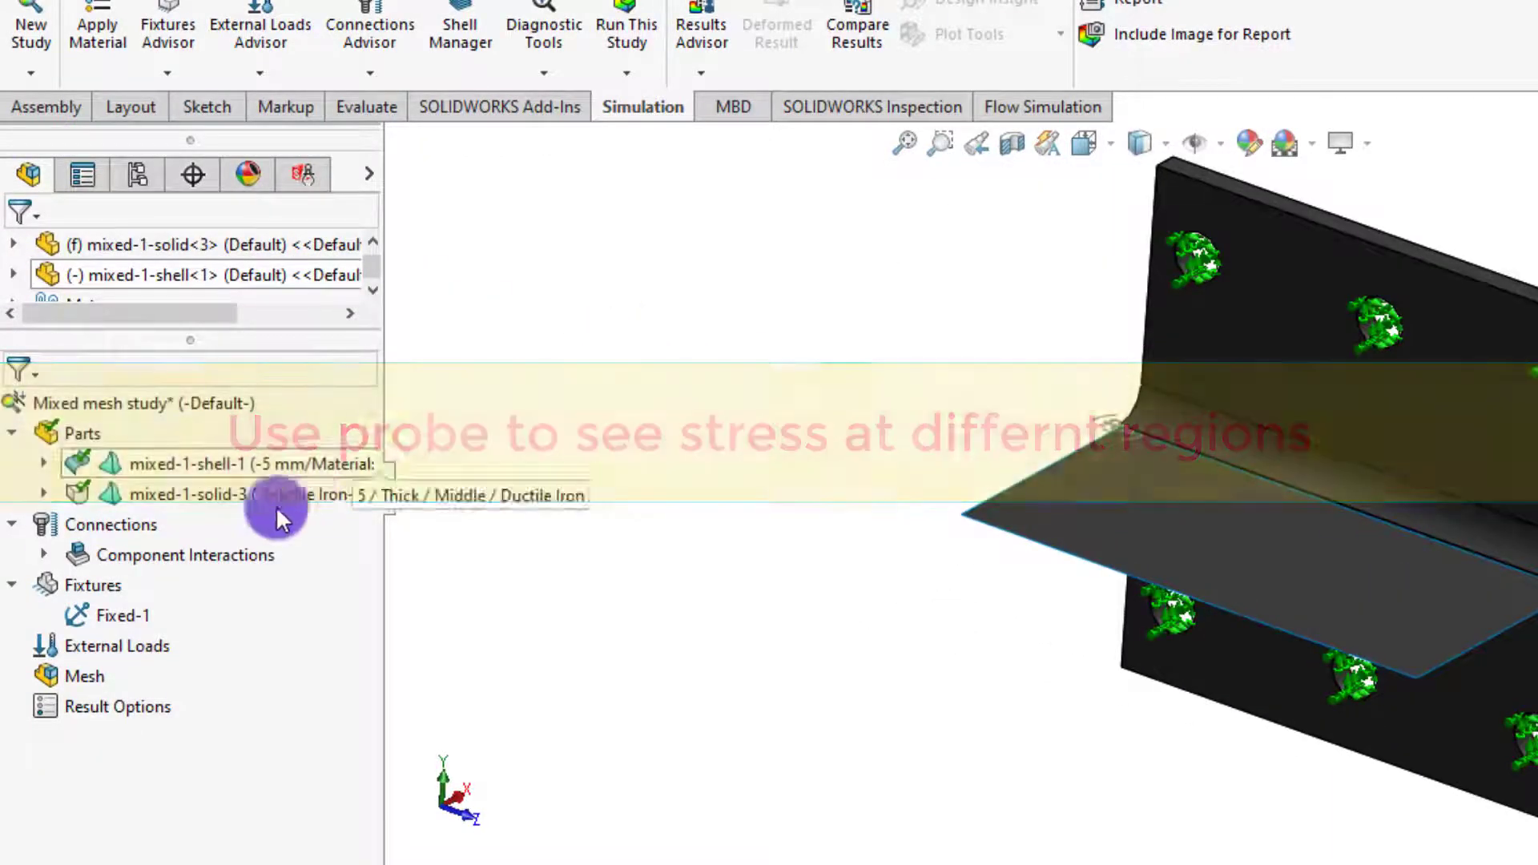
{"action": "right_click", "coordinate": [104, 637]}
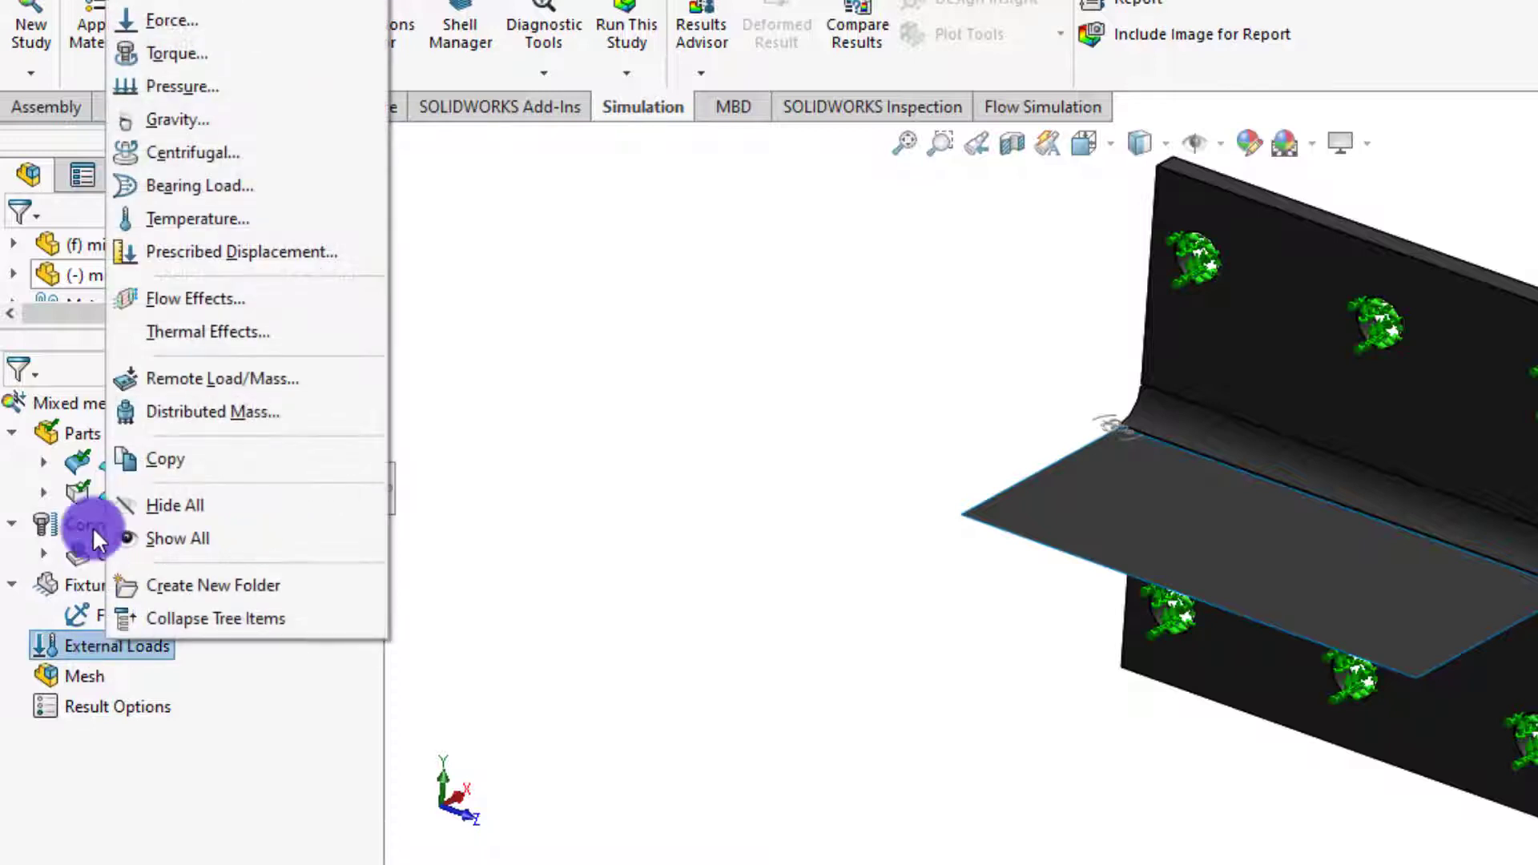
{"action": "left_click", "coordinate": [177, 81]}
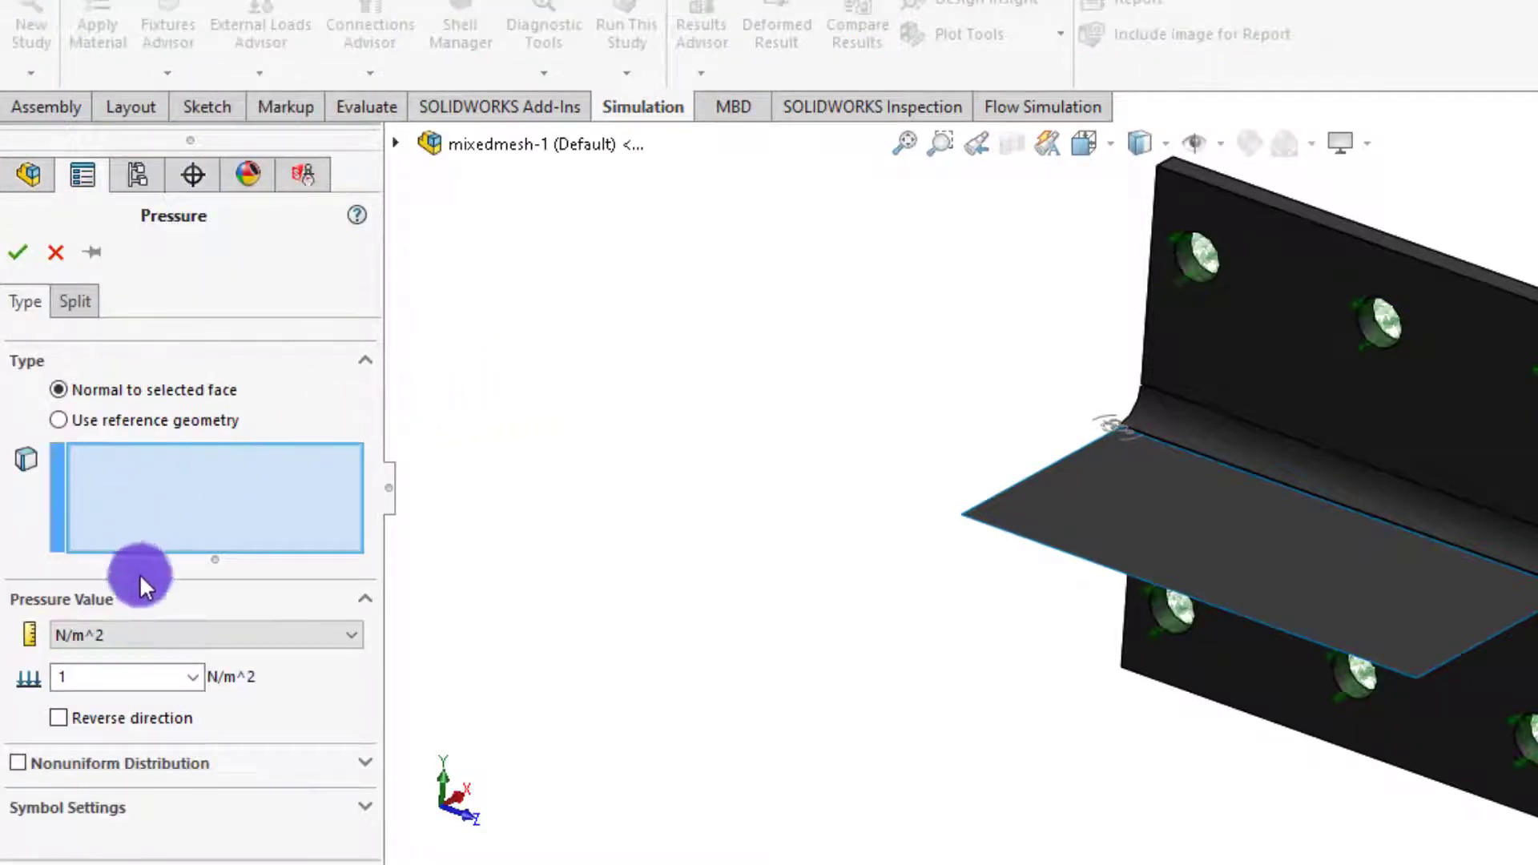
{"action": "left_click", "coordinate": [152, 633]}
{"action": "left_click", "coordinate": [141, 672]}
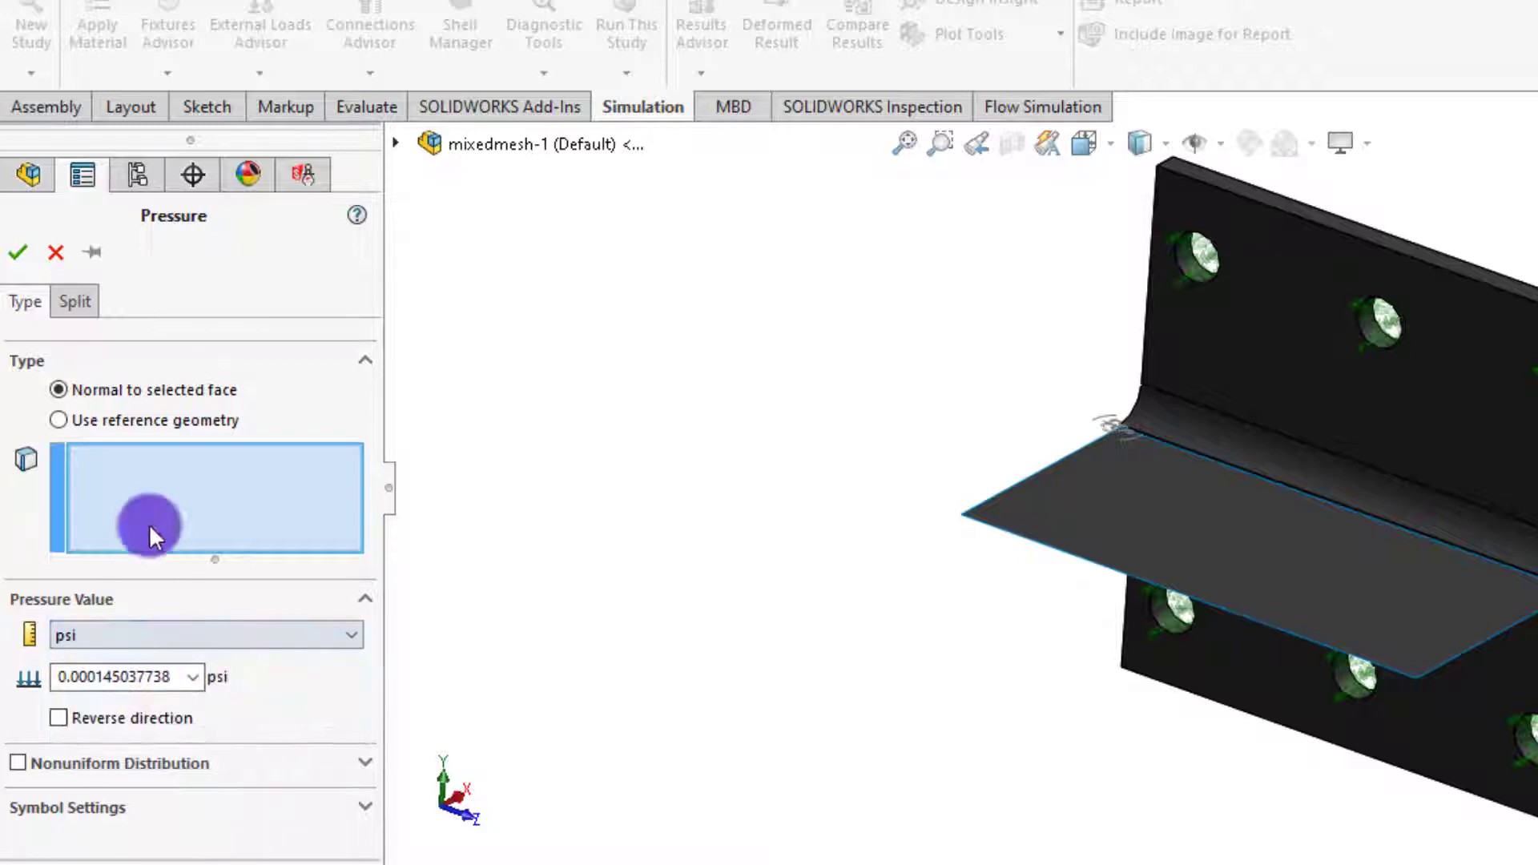
{"action": "left_click", "coordinate": [1097, 521]}
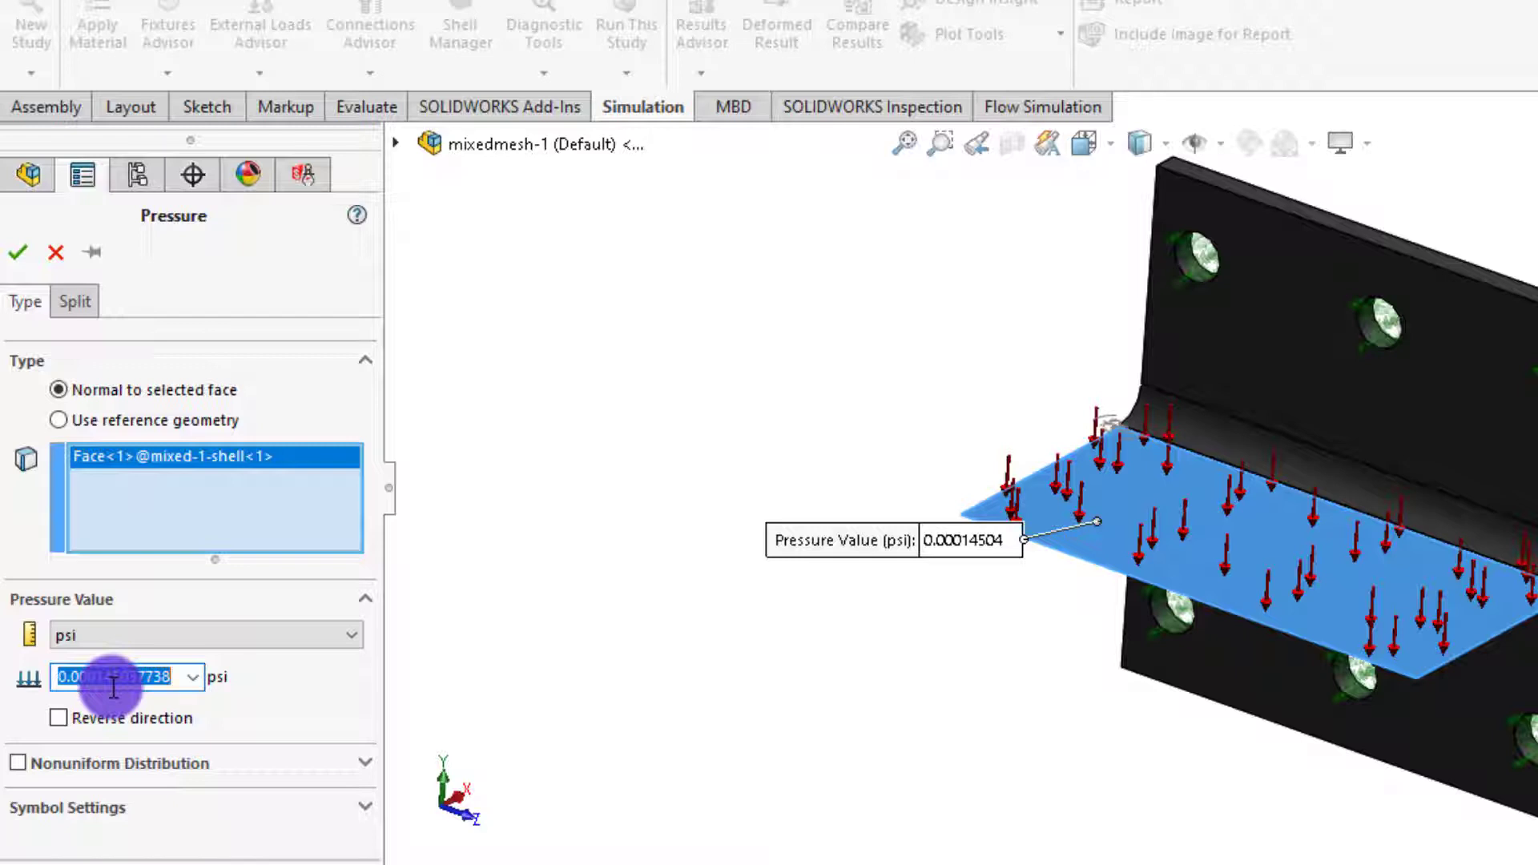
{"action": "type", "text": "3"}
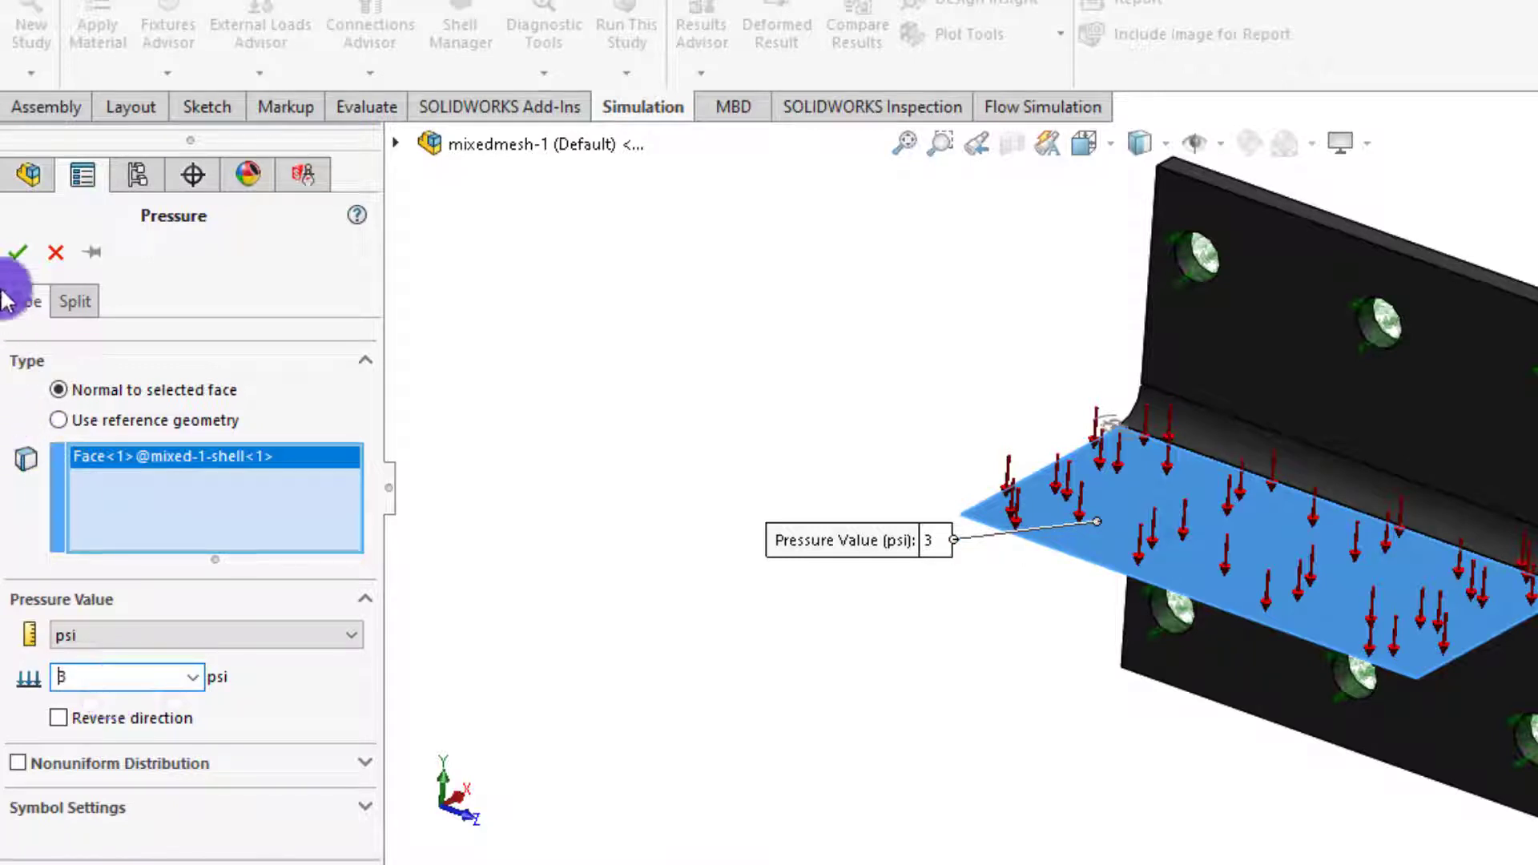
{"action": "left_click", "coordinate": [14, 255]}
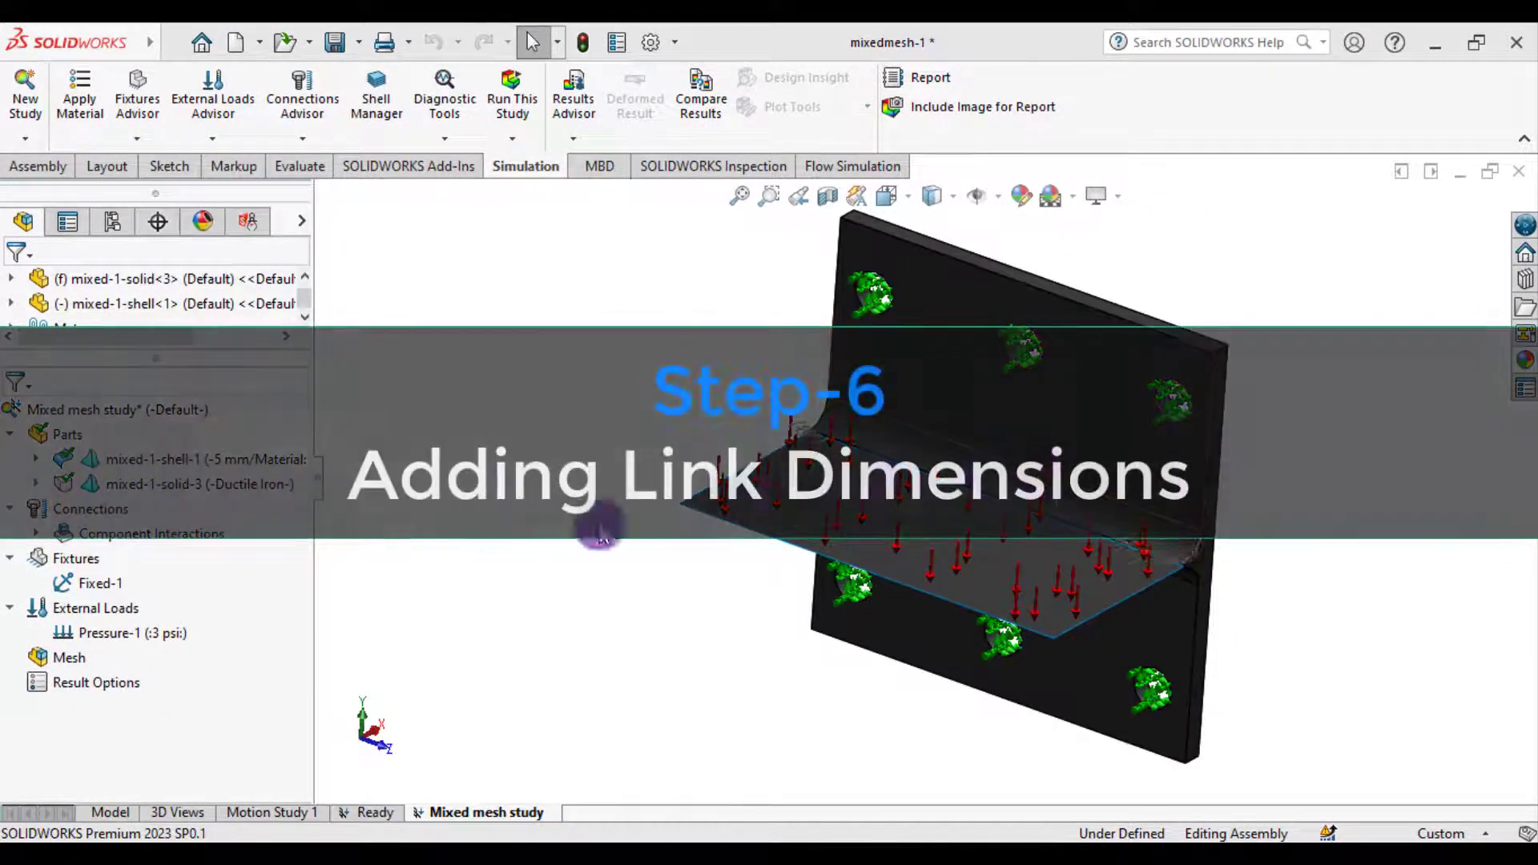
Step: Start a Link connector from the study's connections
{"action": "left_click", "coordinate": [37, 534]}
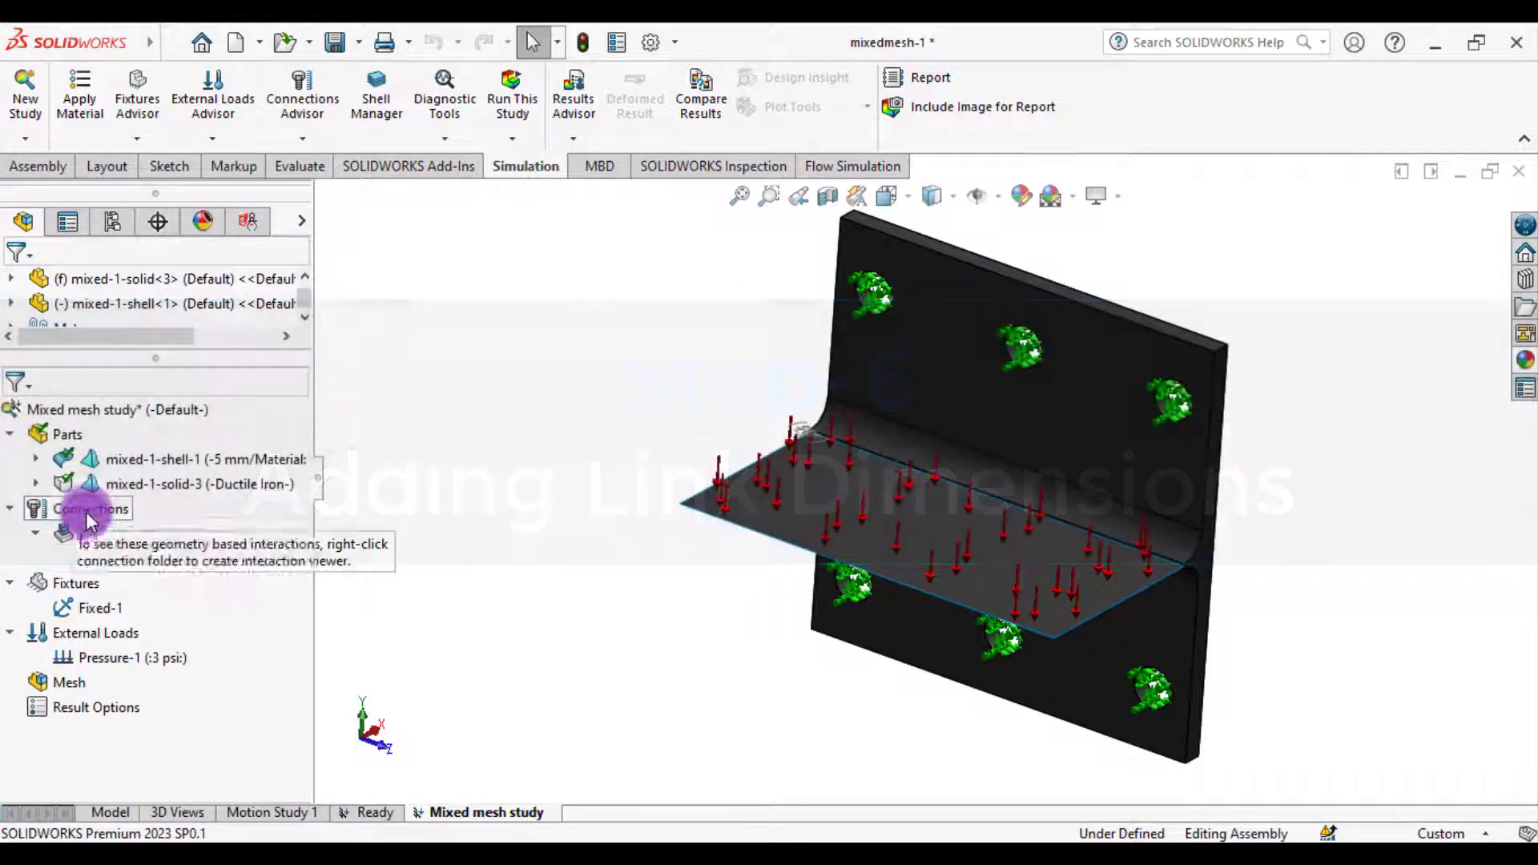
{"action": "right_click", "coordinate": [86, 515]}
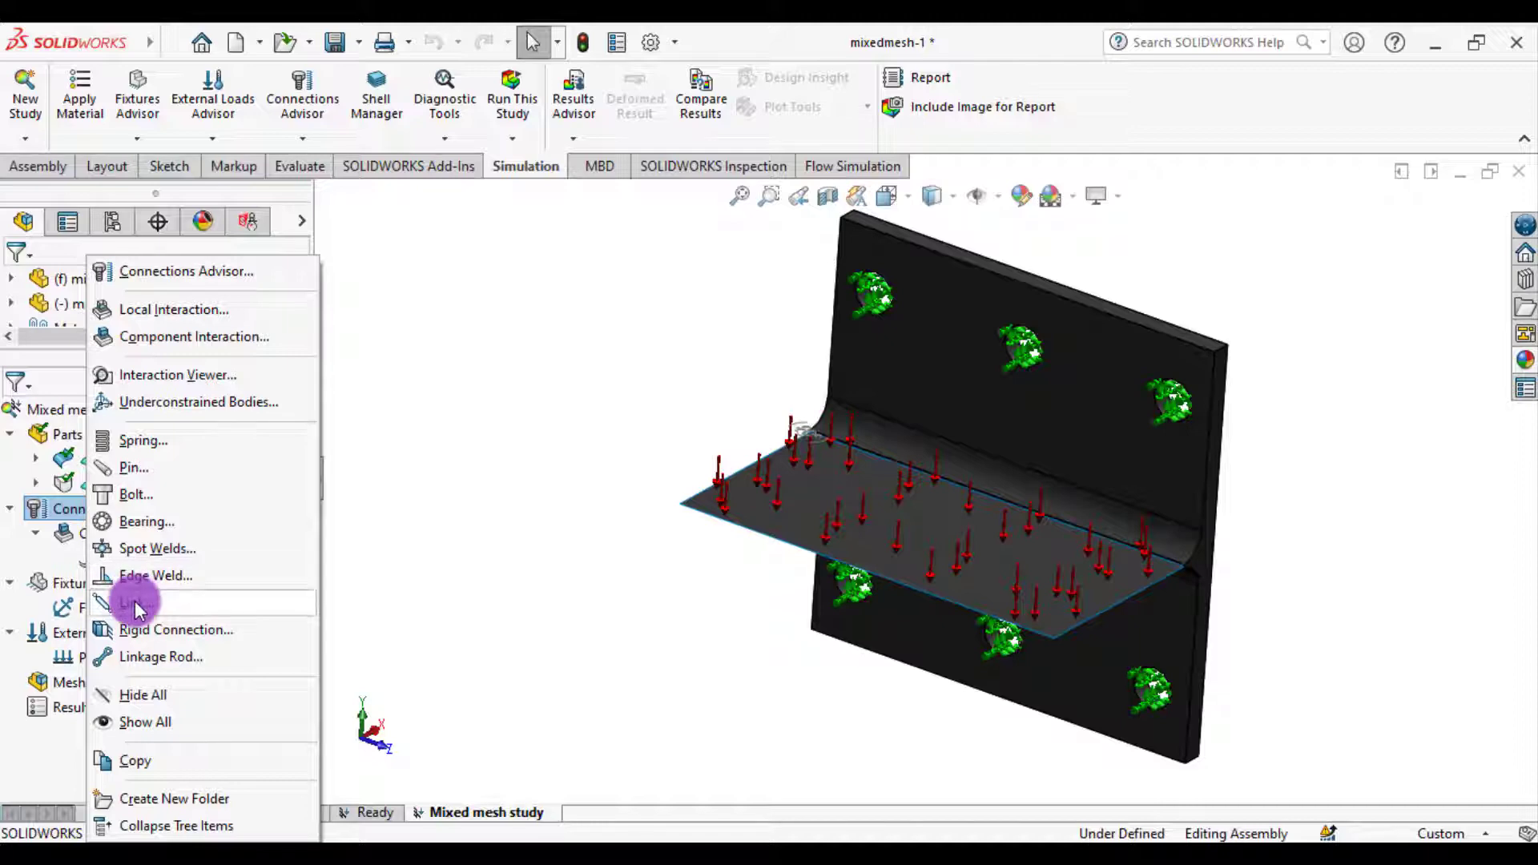
{"action": "left_click", "coordinate": [136, 606]}
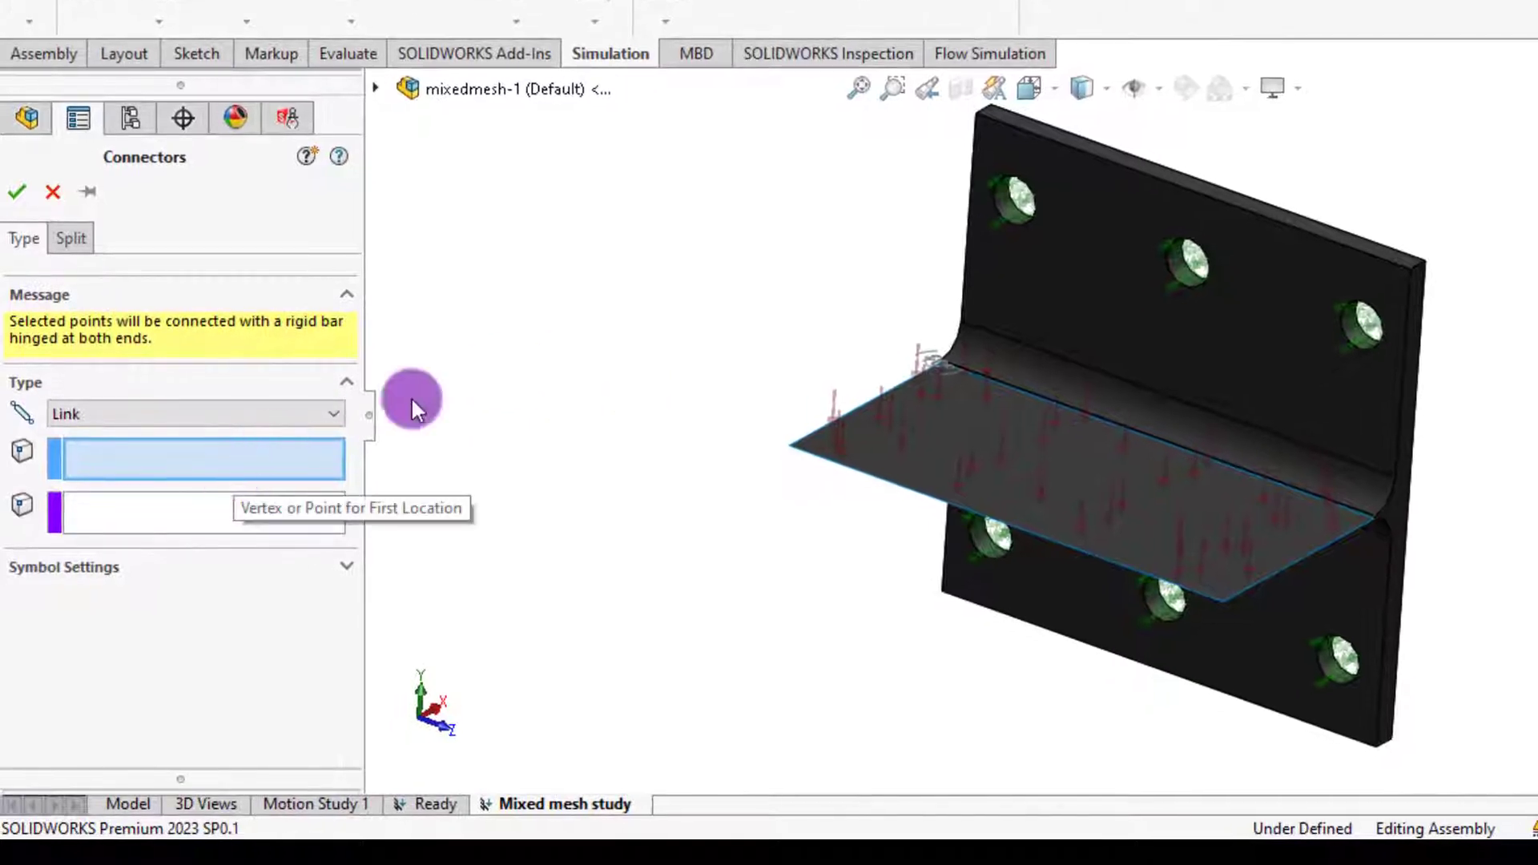
{"action": "left_click", "coordinate": [975, 113]}
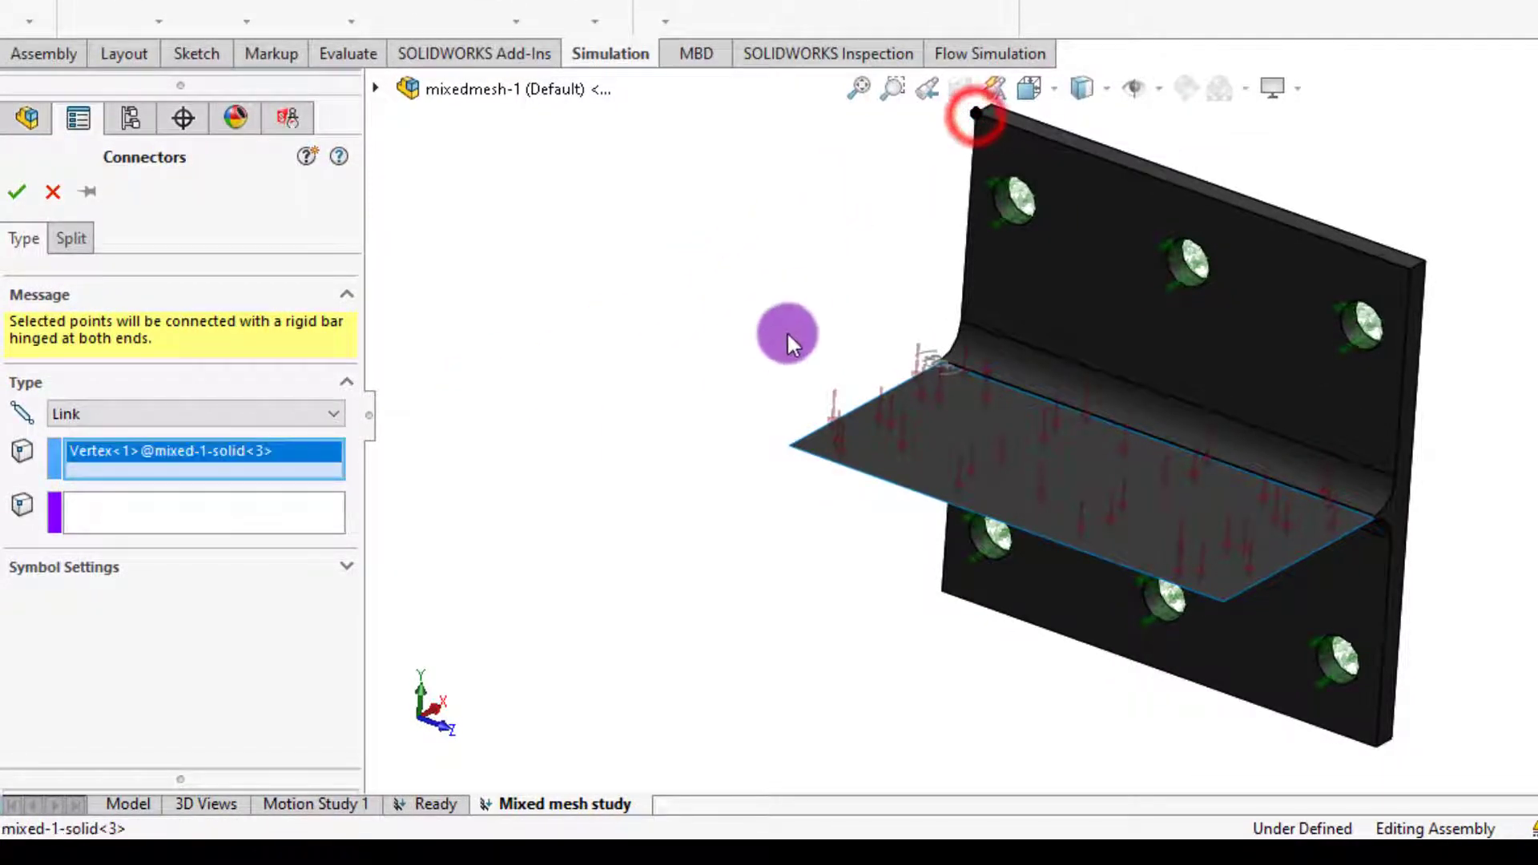
{"action": "left_click", "coordinate": [789, 446]}
{"action": "right_click", "coordinate": [282, 456]}
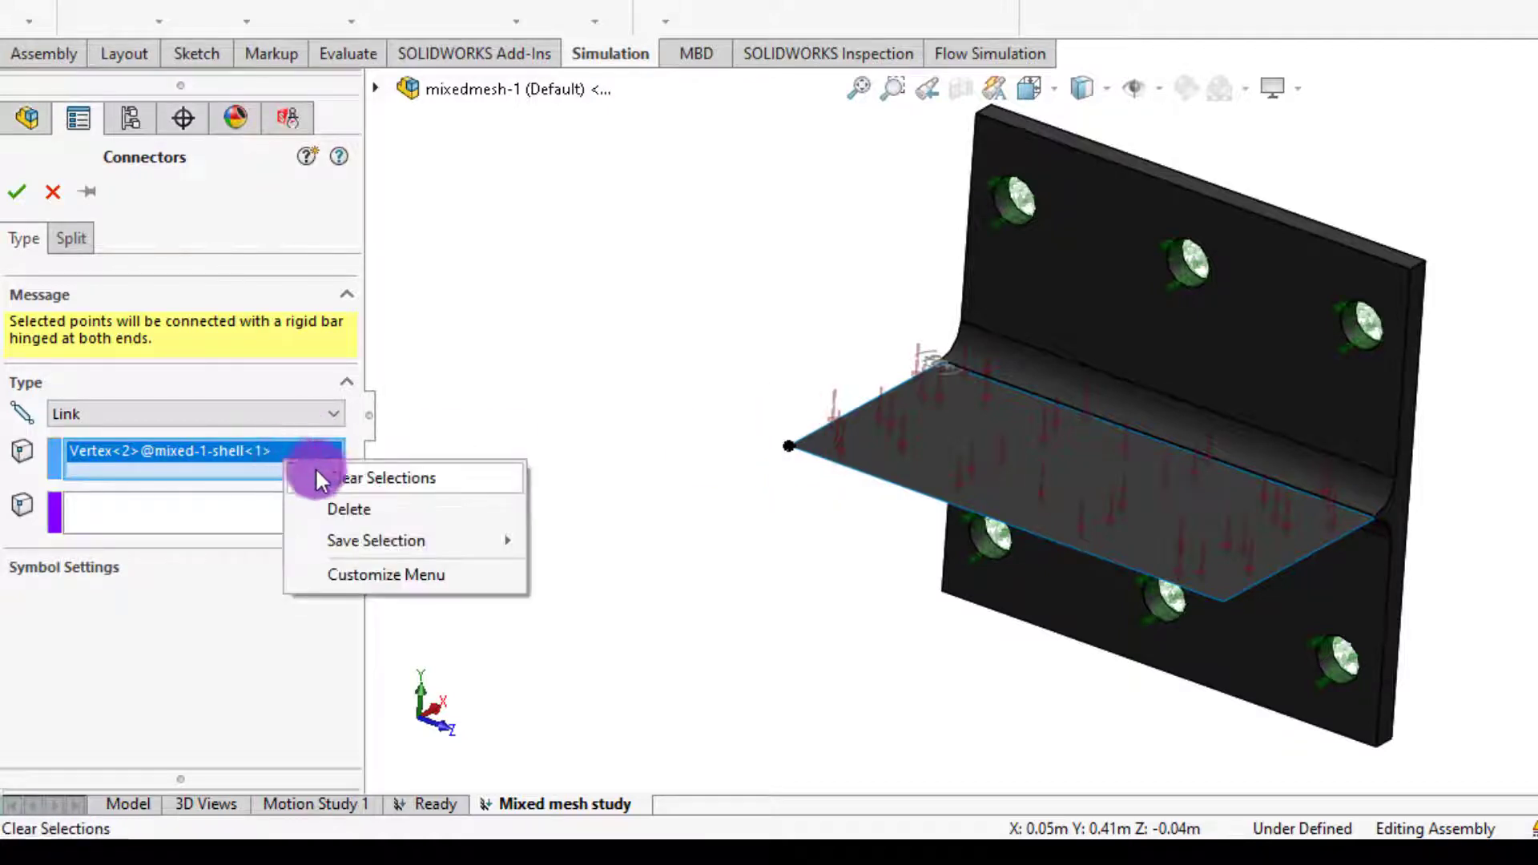
{"action": "left_click", "coordinate": [322, 475]}
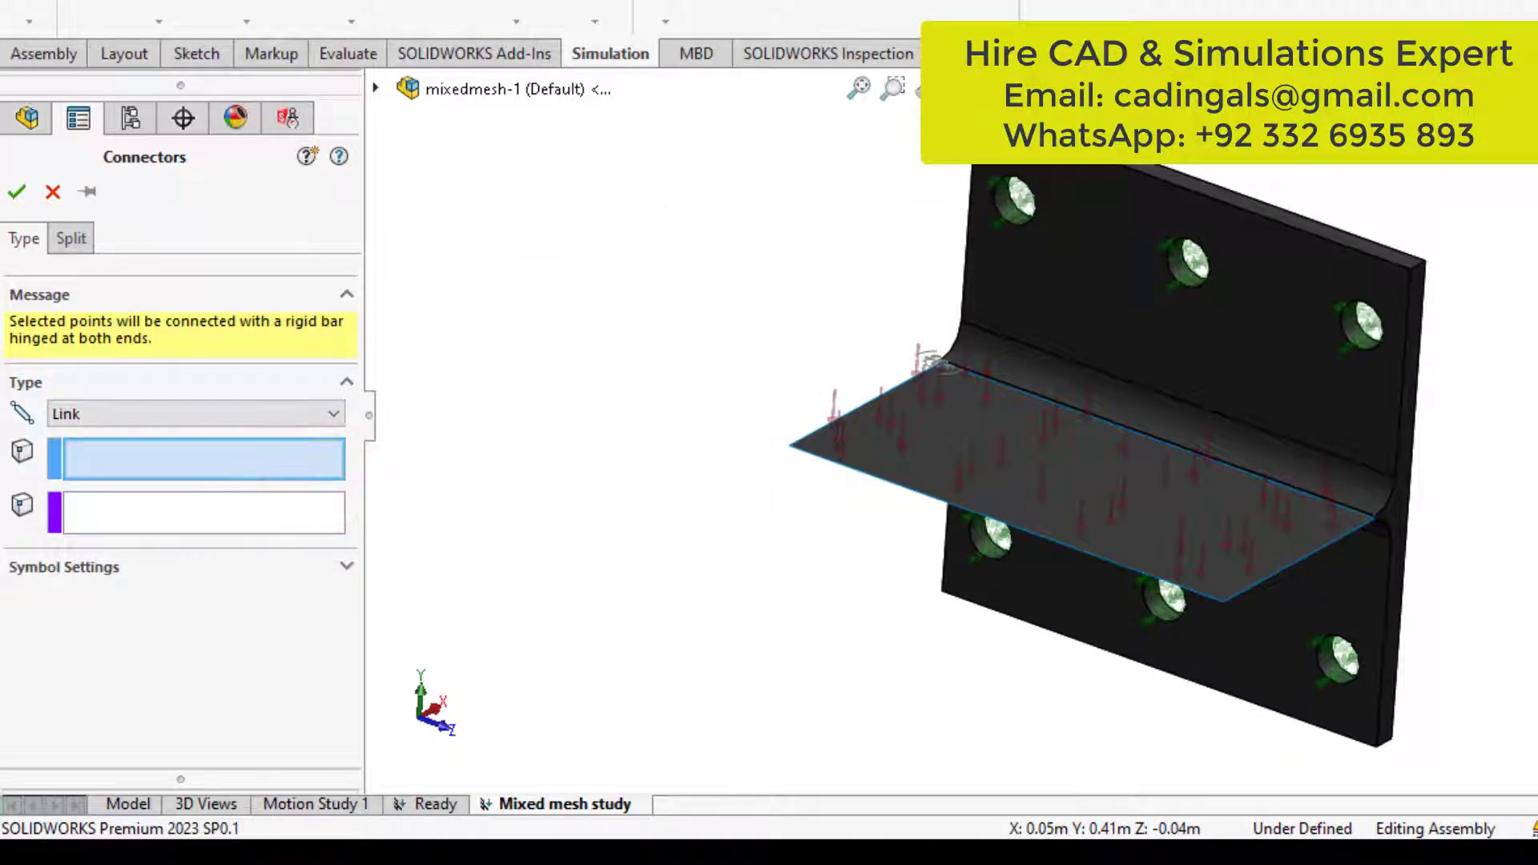
Step: Link the solid plate's upper-left corner vertex to the shell's outer left corner vertex and accept the connector
{"action": "left_click", "coordinate": [976, 113]}
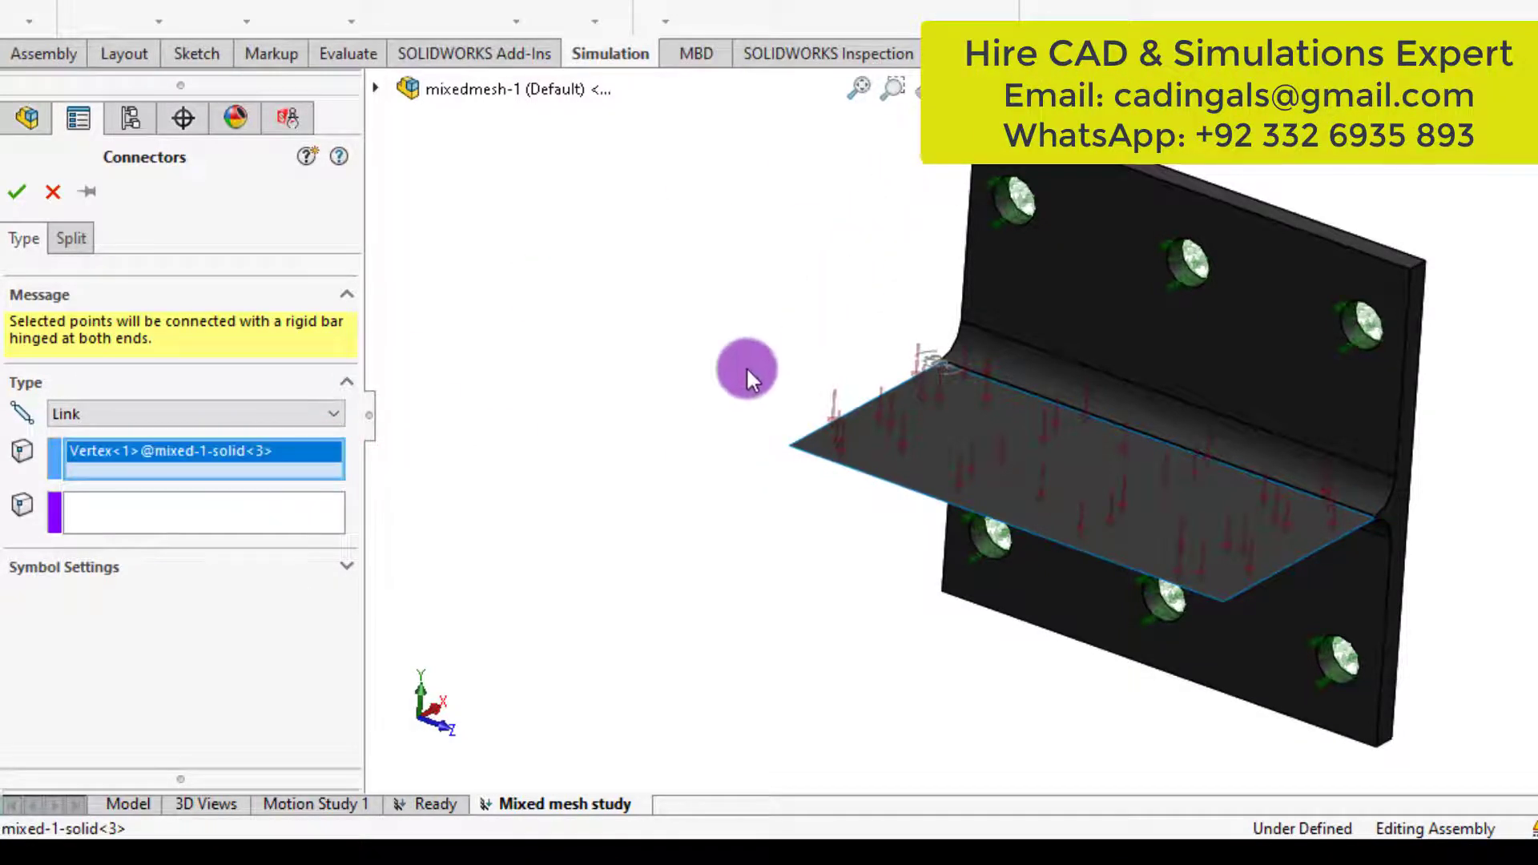
{"action": "left_click", "coordinate": [229, 506]}
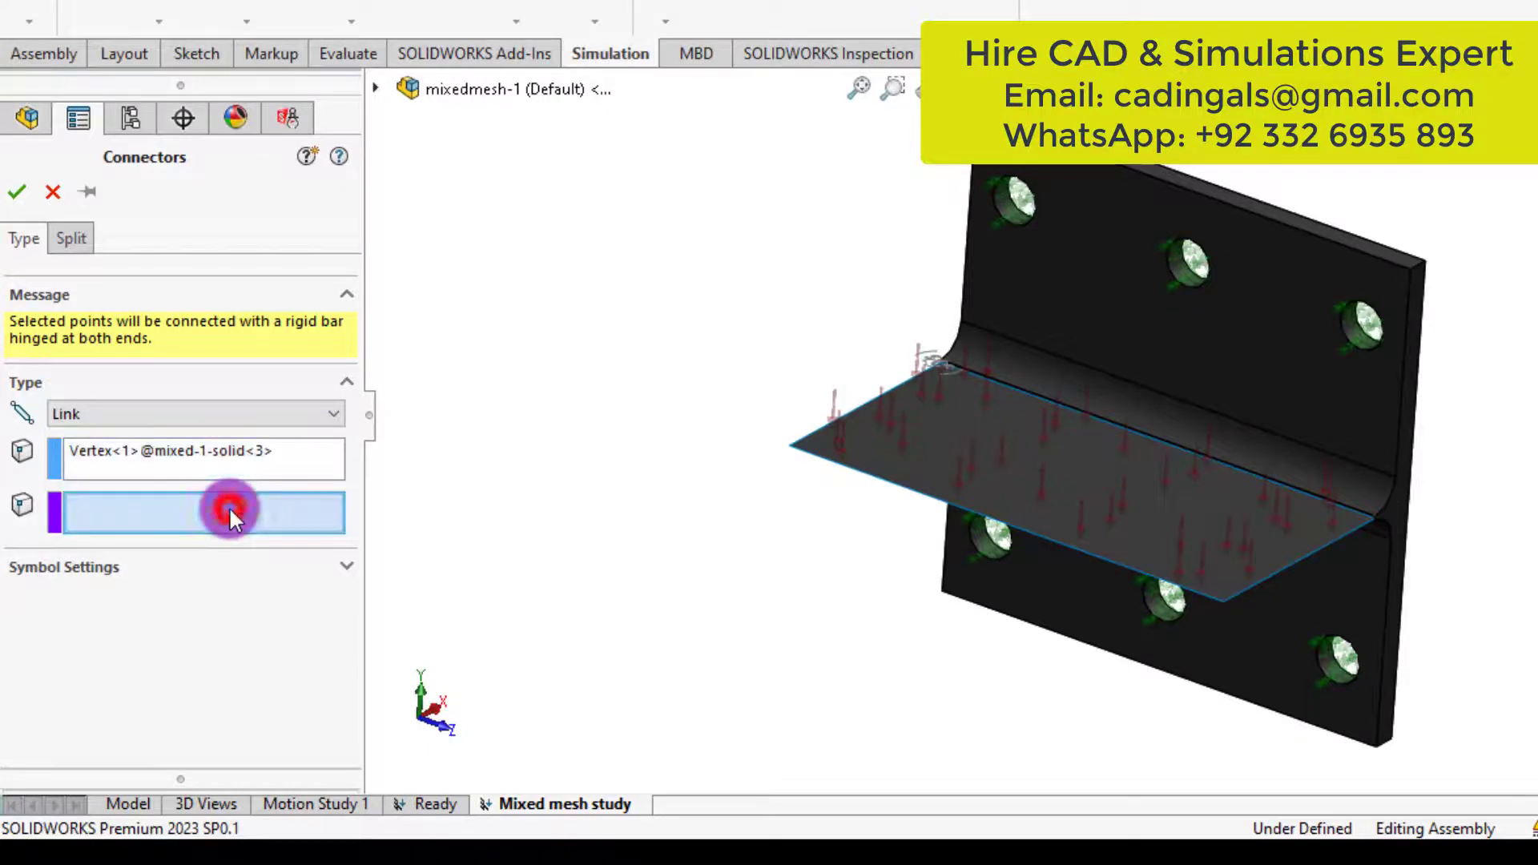
{"action": "left_click", "coordinate": [788, 446]}
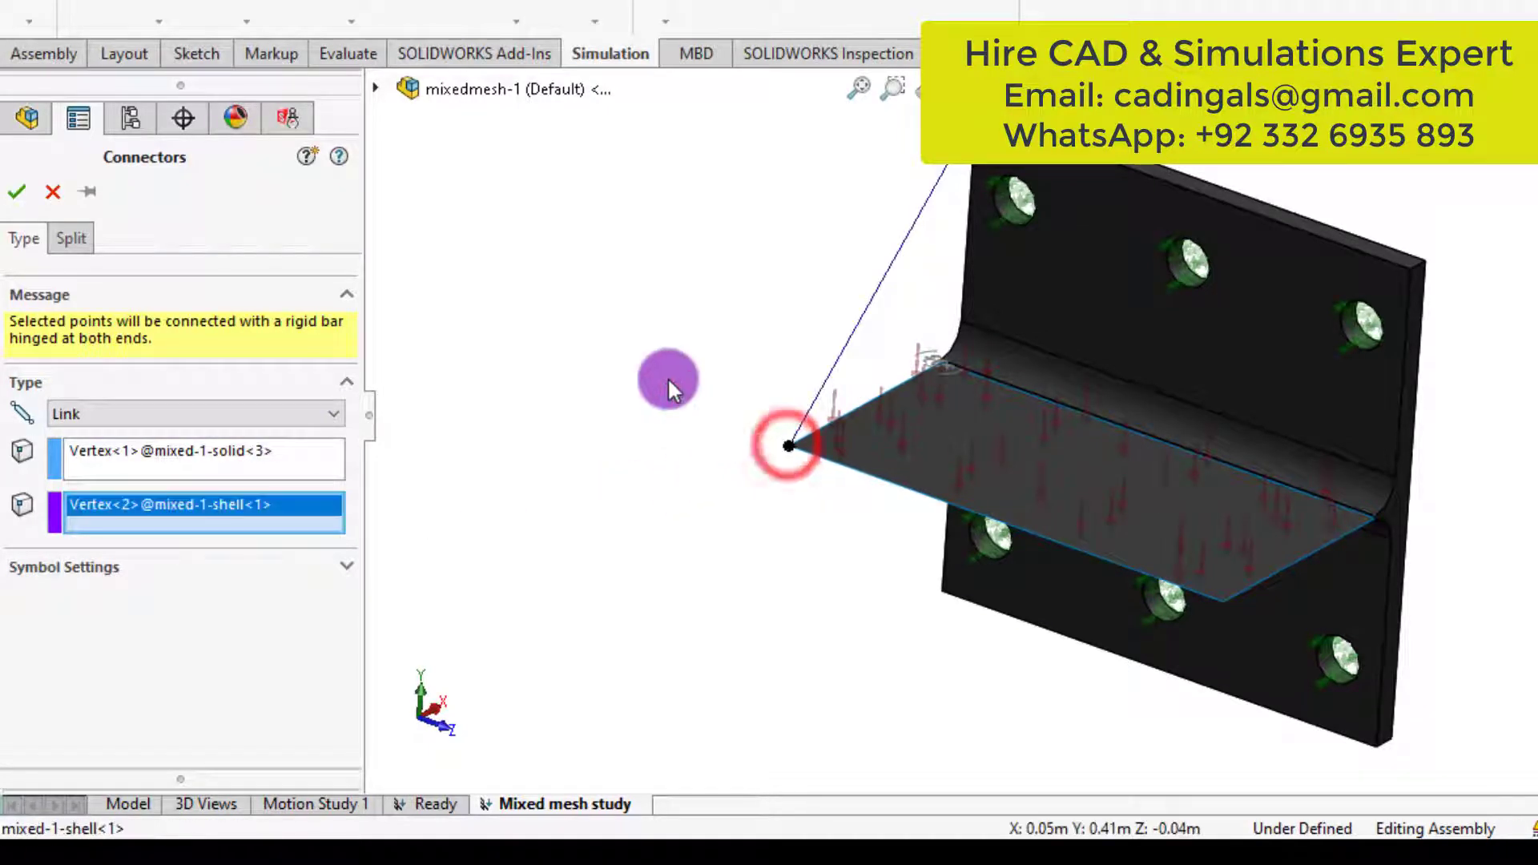
{"action": "left_click", "coordinate": [17, 192]}
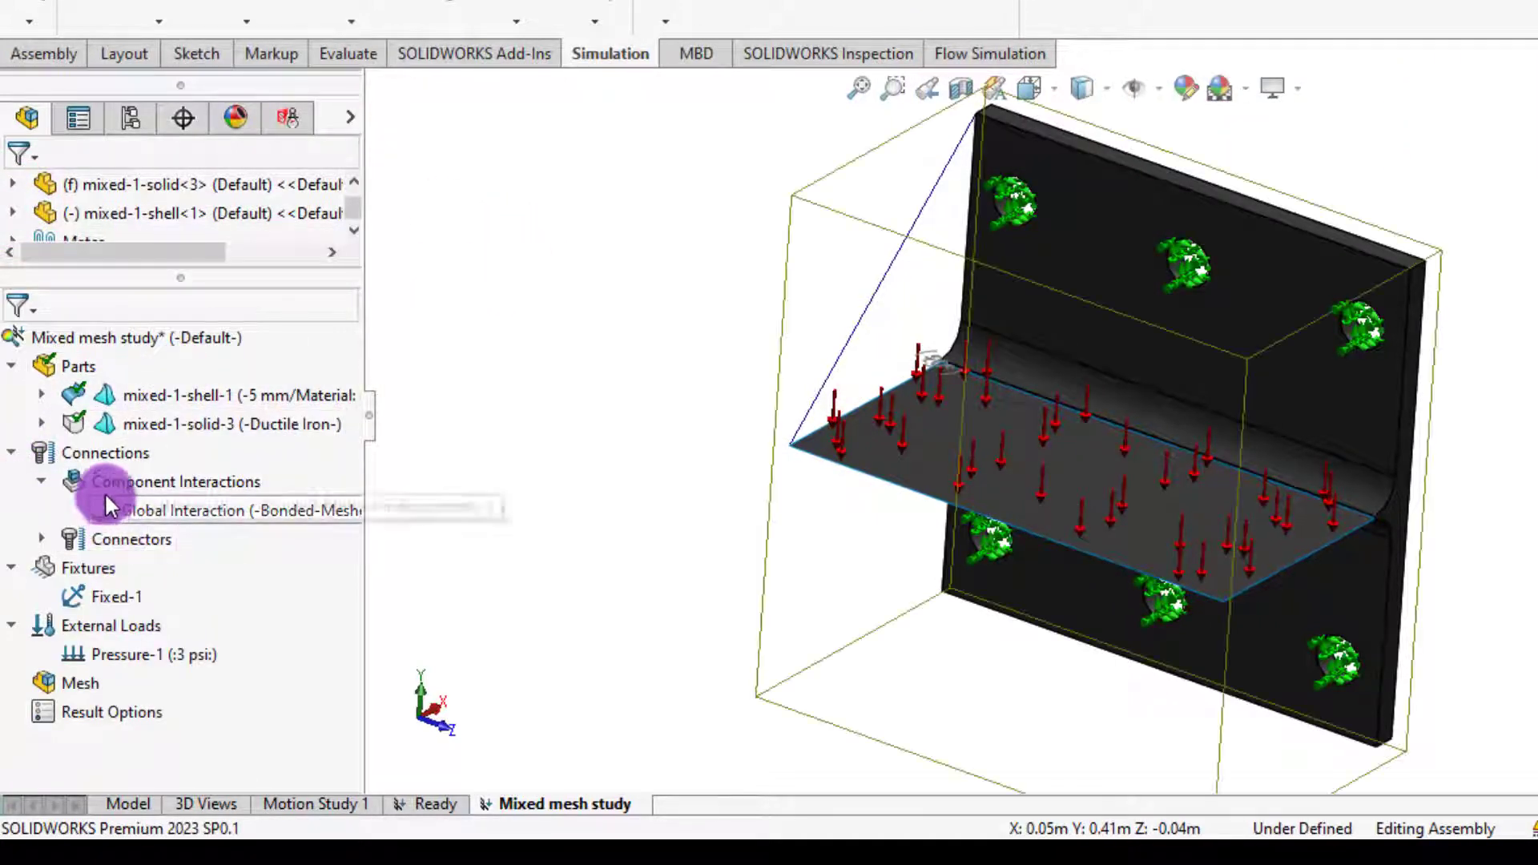
Step: Add a second Link connector between the solid plate's upper-right corner vertex and the shell's outer right corner vertex
{"action": "right_click", "coordinate": [112, 449]}
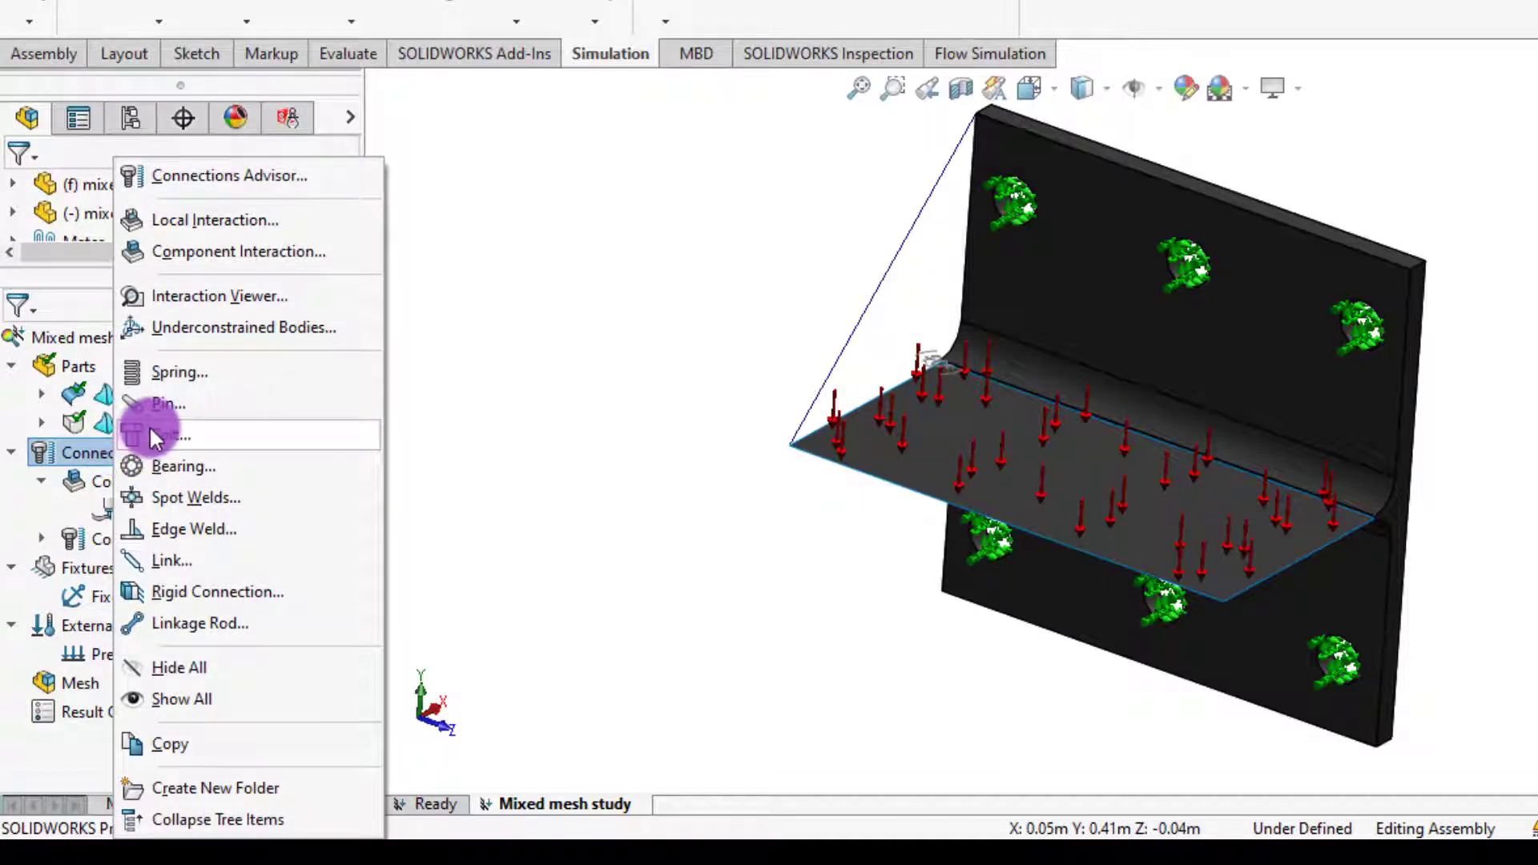
{"action": "left_click", "coordinate": [154, 559]}
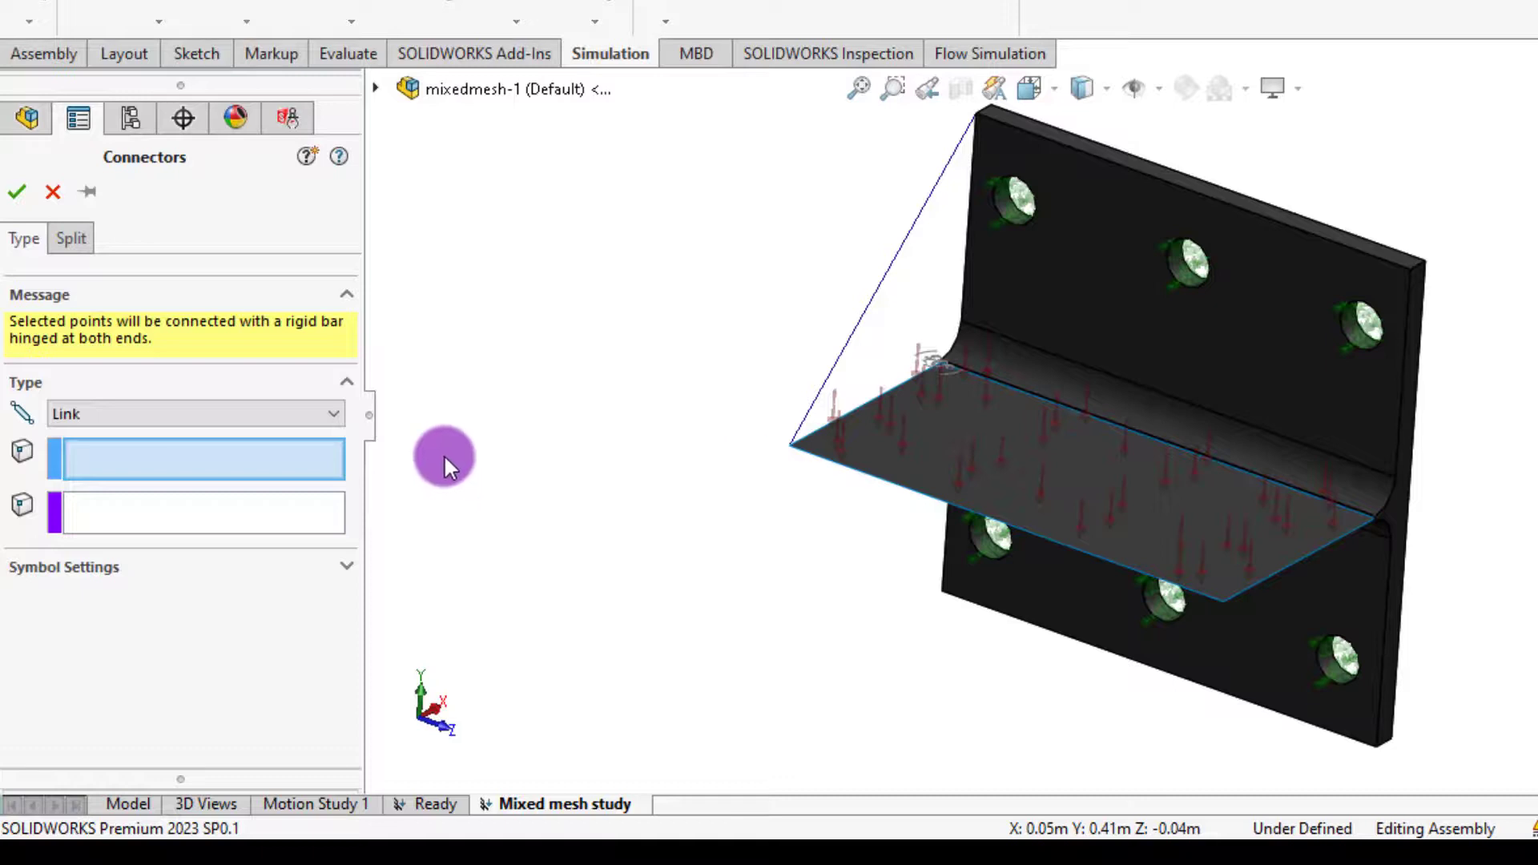
{"action": "left_click", "coordinate": [1407, 269]}
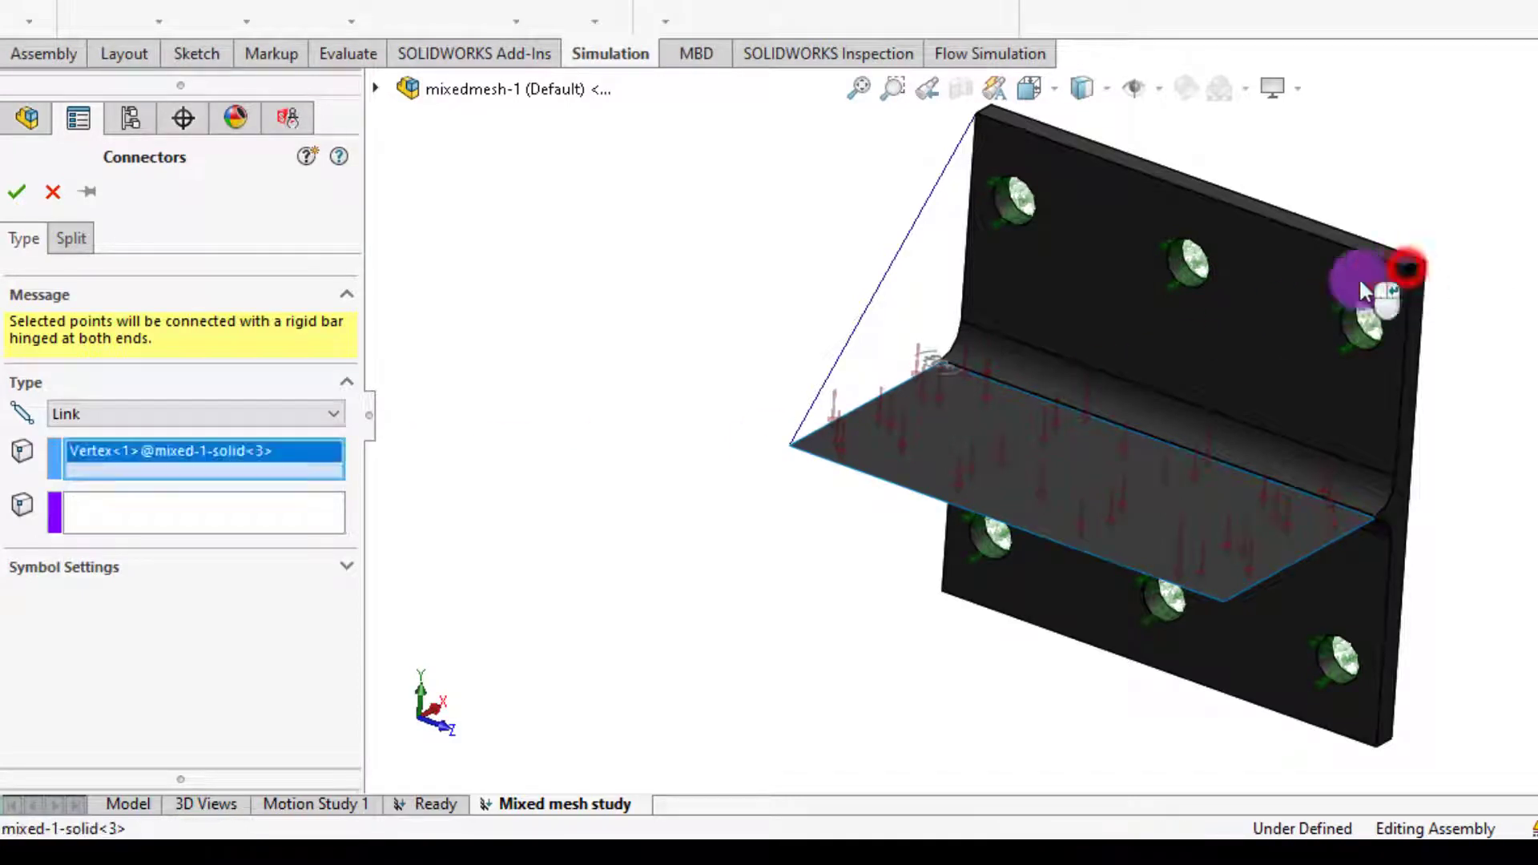
{"action": "left_click", "coordinate": [219, 509]}
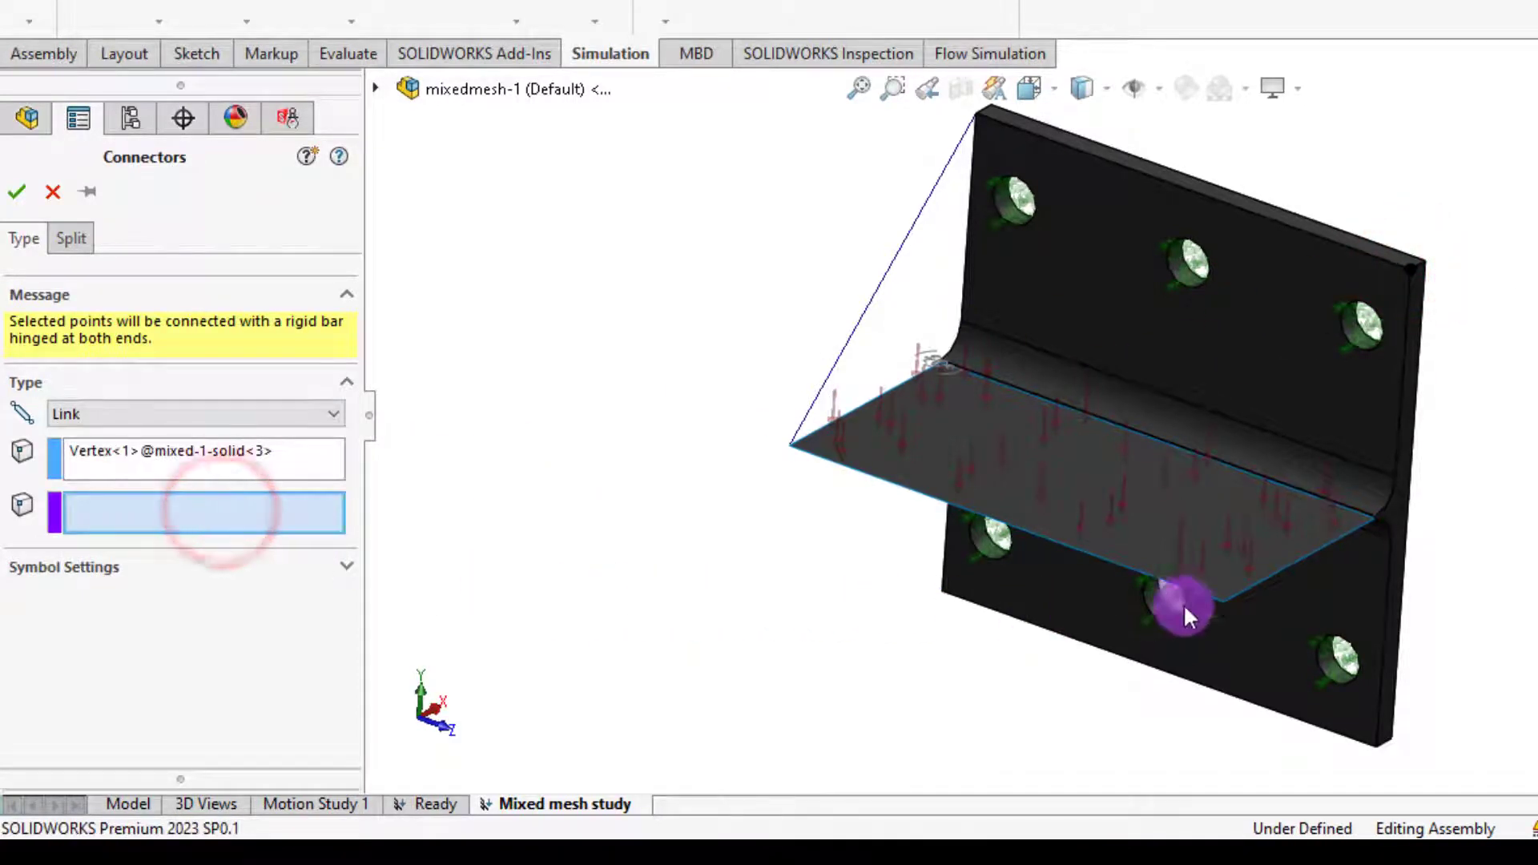
{"action": "left_click", "coordinate": [1224, 599]}
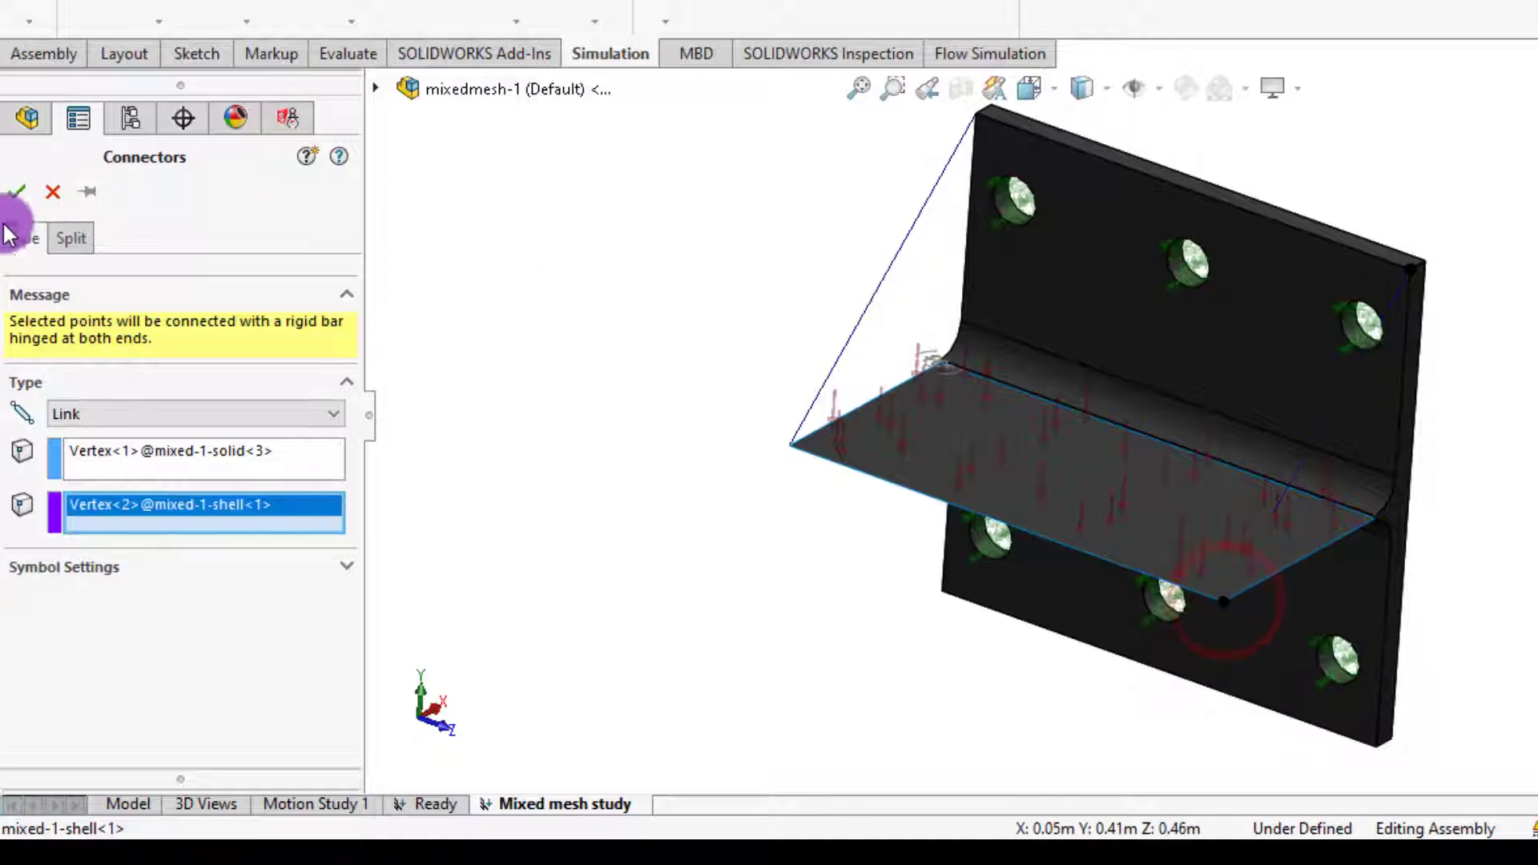
{"action": "left_click", "coordinate": [19, 194]}
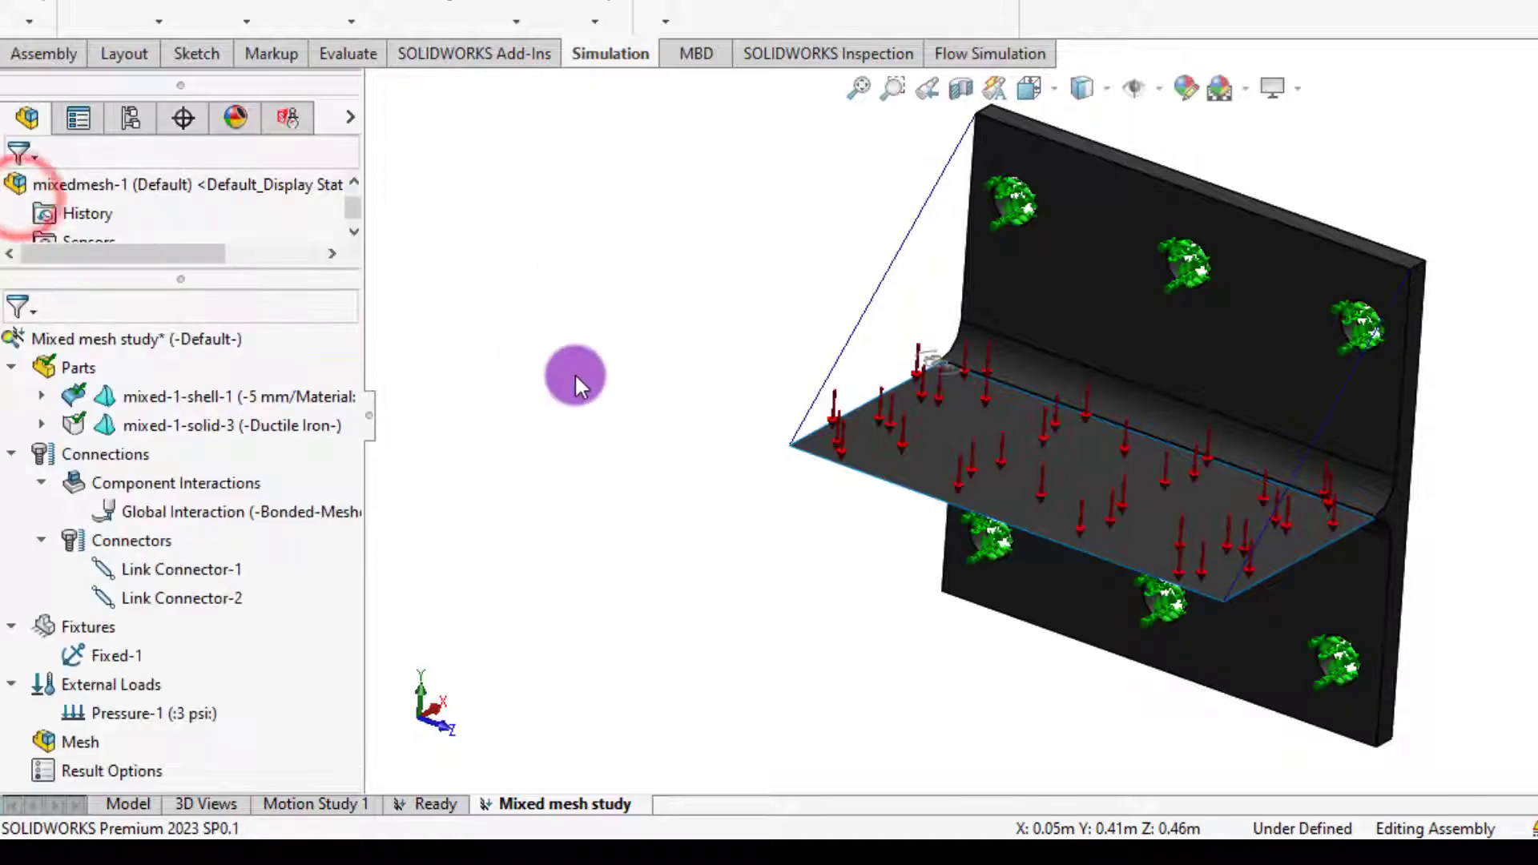
Step: Start a Bonded component interaction in the study's connections and apply it as a Global Interaction
{"action": "left_click", "coordinate": [575, 372]}
{"action": "middle_click_drag", "start_coordinate": [594, 439], "coordinate": [1114, 306]}
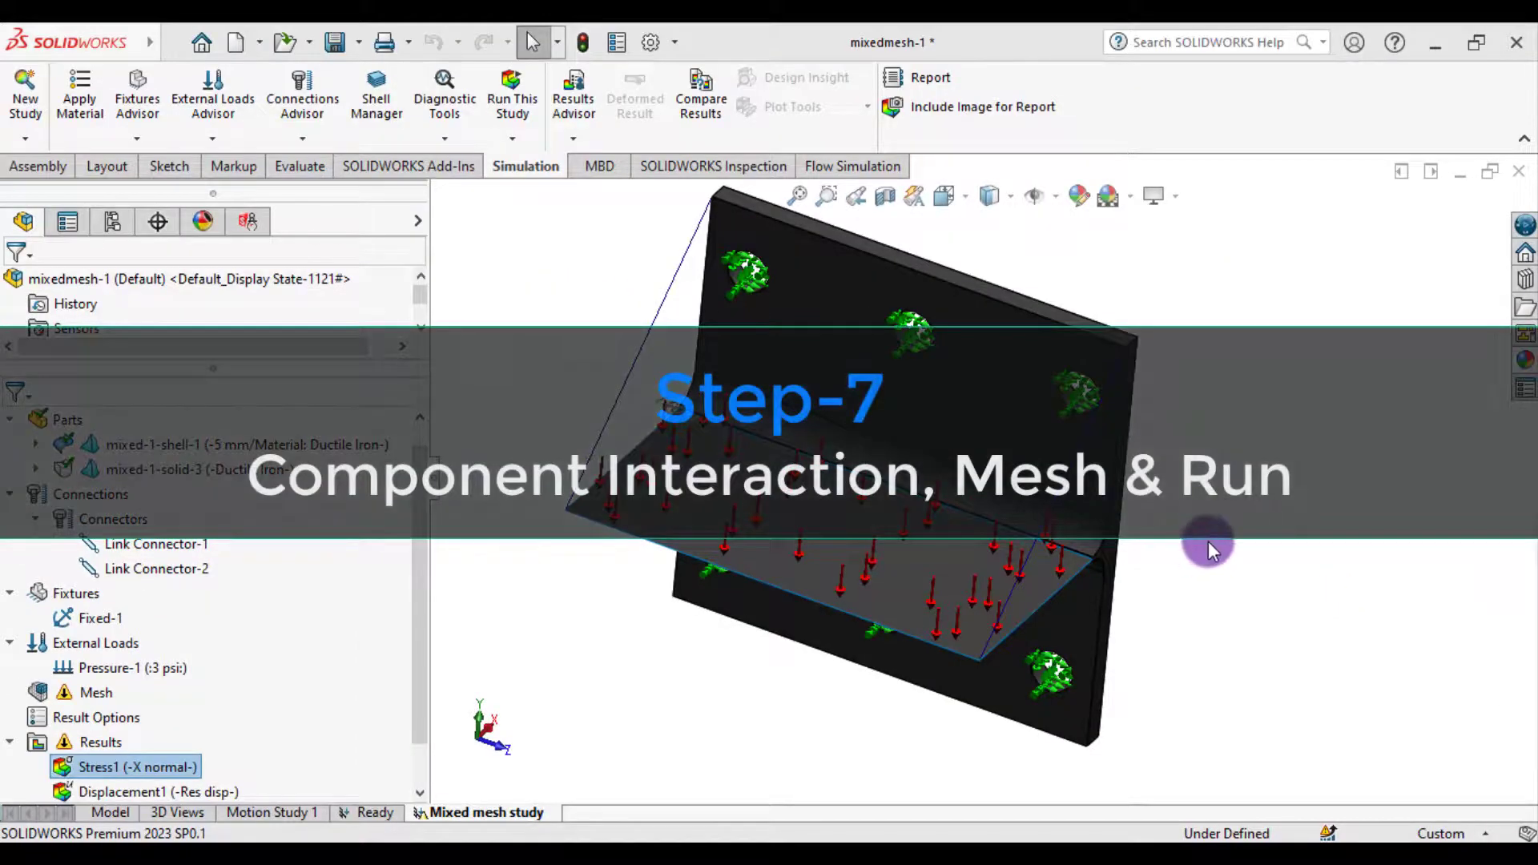
{"action": "scroll", "coordinate": [1209, 549], "scroll_direction": "up", "scroll_amount": 1}
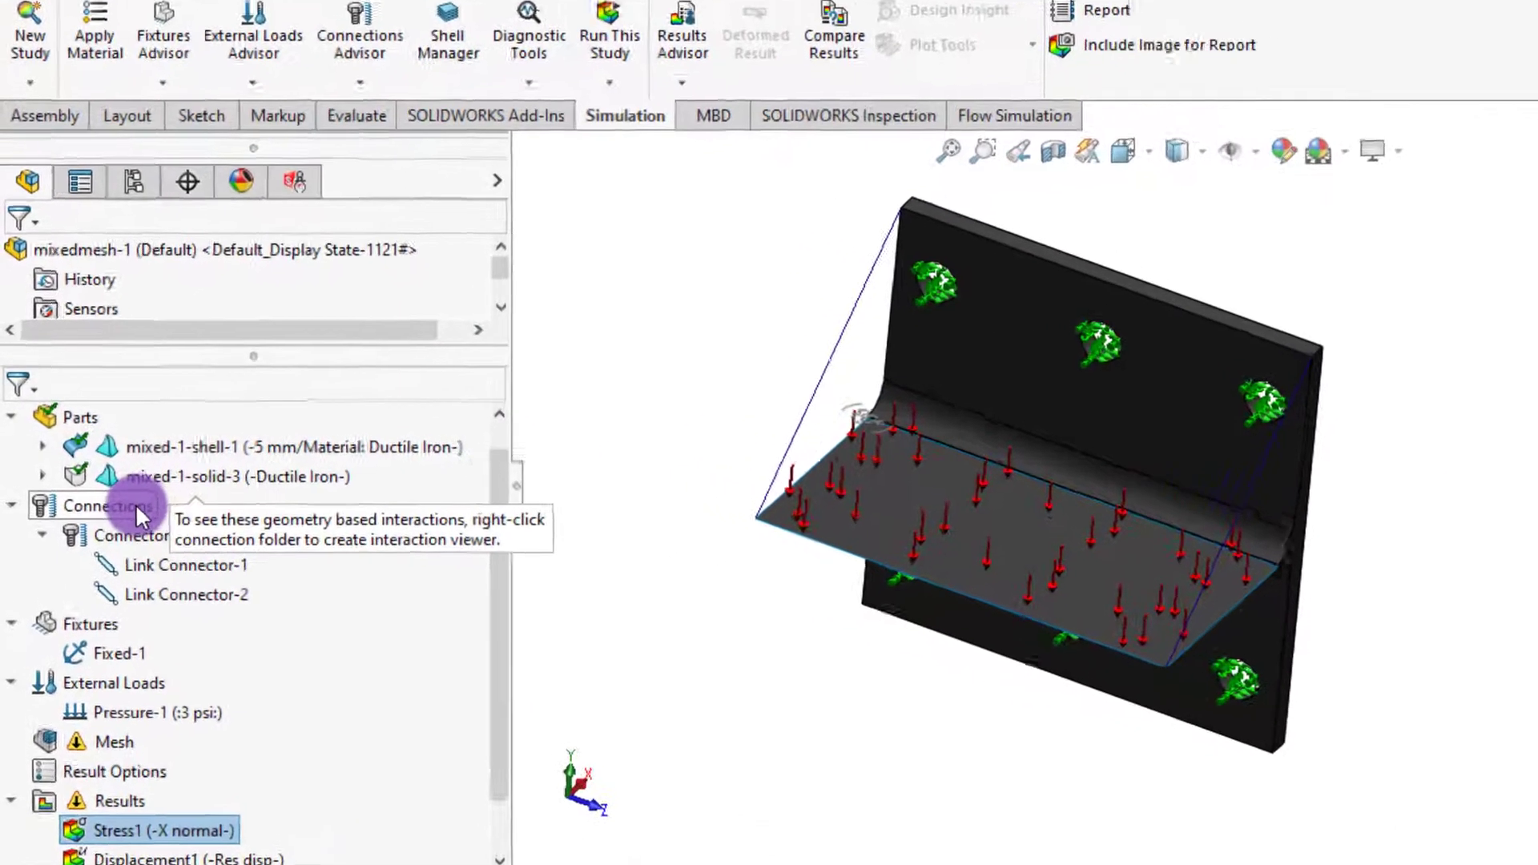
{"action": "left_click", "coordinate": [113, 491]}
{"action": "right_click", "coordinate": [144, 520]}
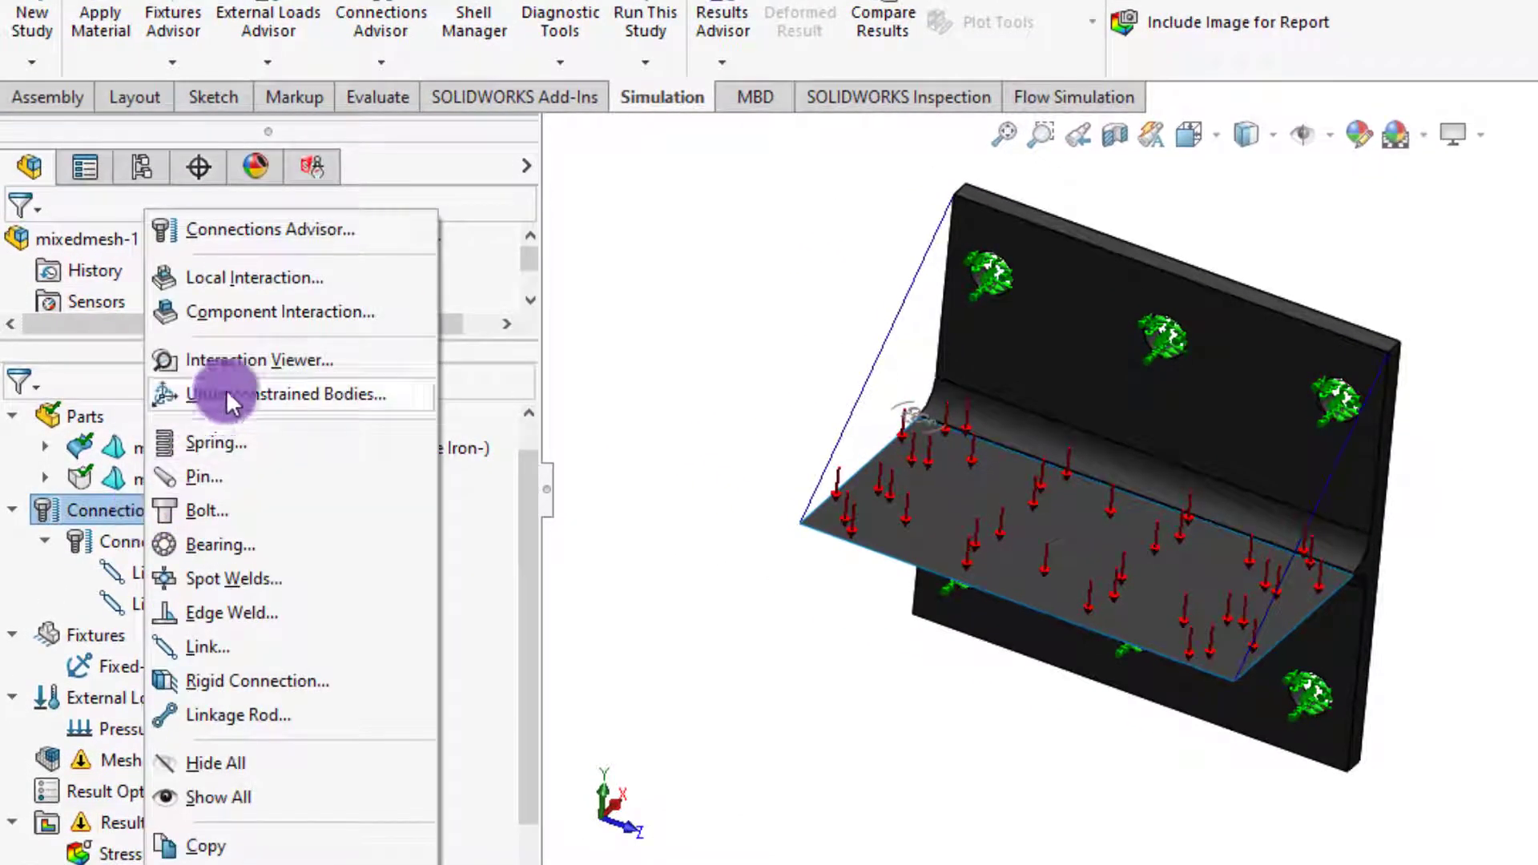
{"action": "left_click", "coordinate": [264, 312]}
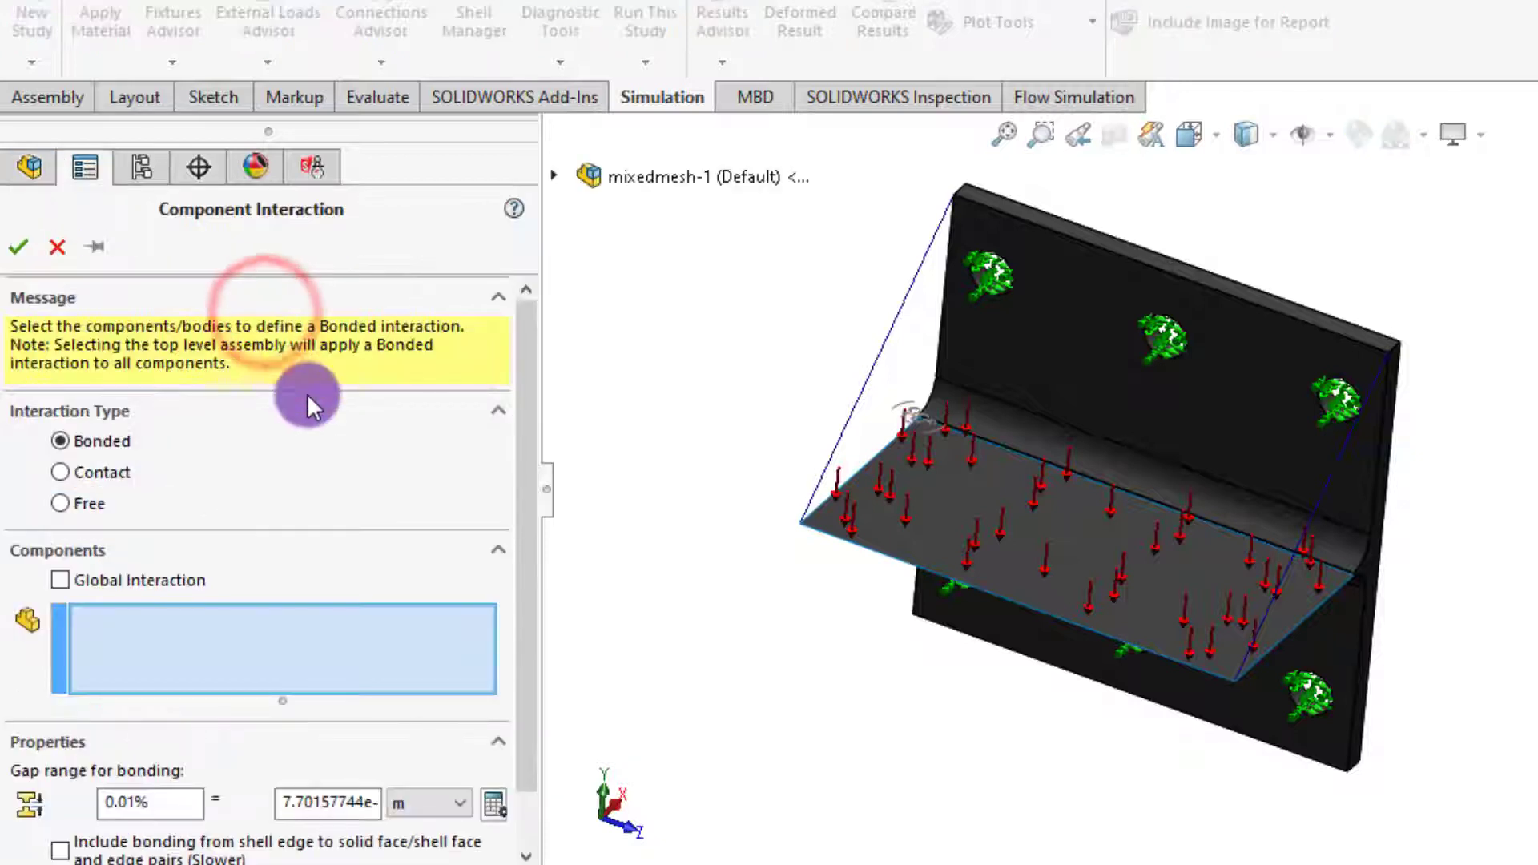
{"action": "left_click", "coordinate": [60, 578]}
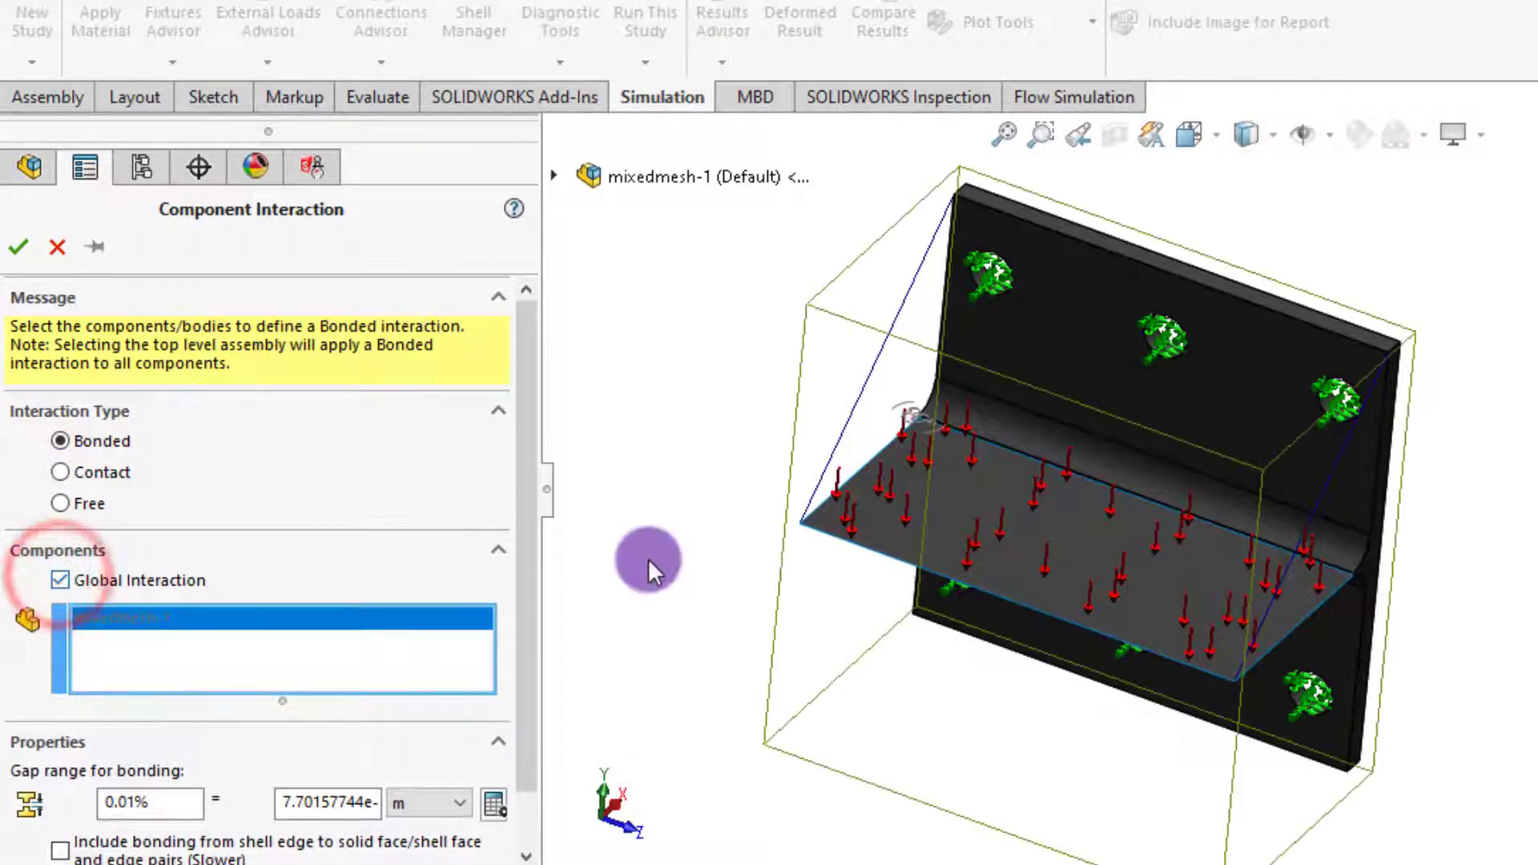
Step: Enforce common nodes between touching boundaries in the interaction's advanced options and accept the component interaction
{"action": "left_click_drag", "start_coordinate": [519, 551], "coordinate": [511, 694]}
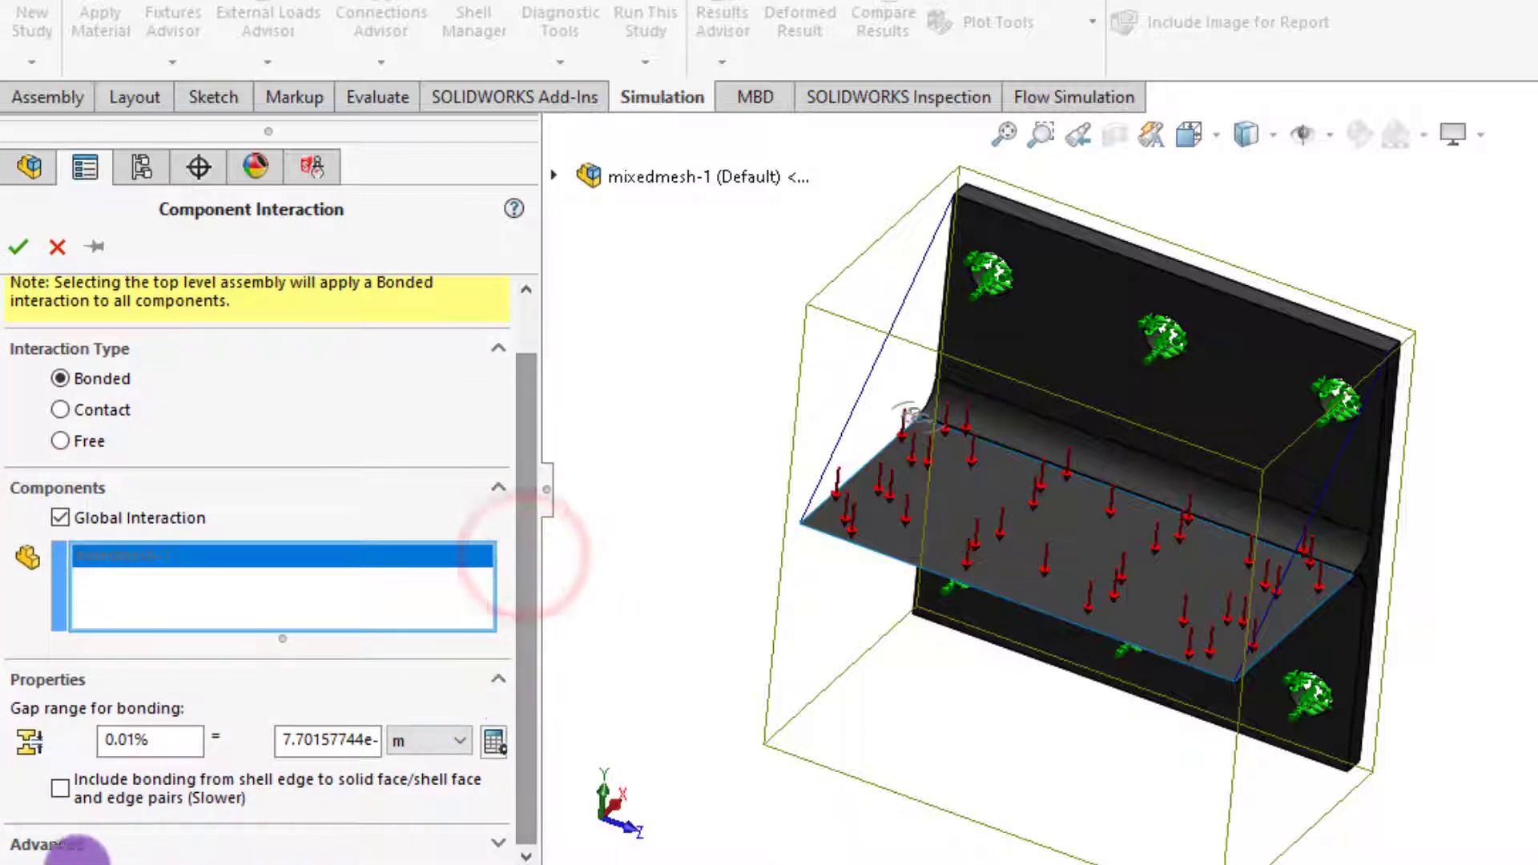
{"action": "left_click", "coordinate": [32, 845]}
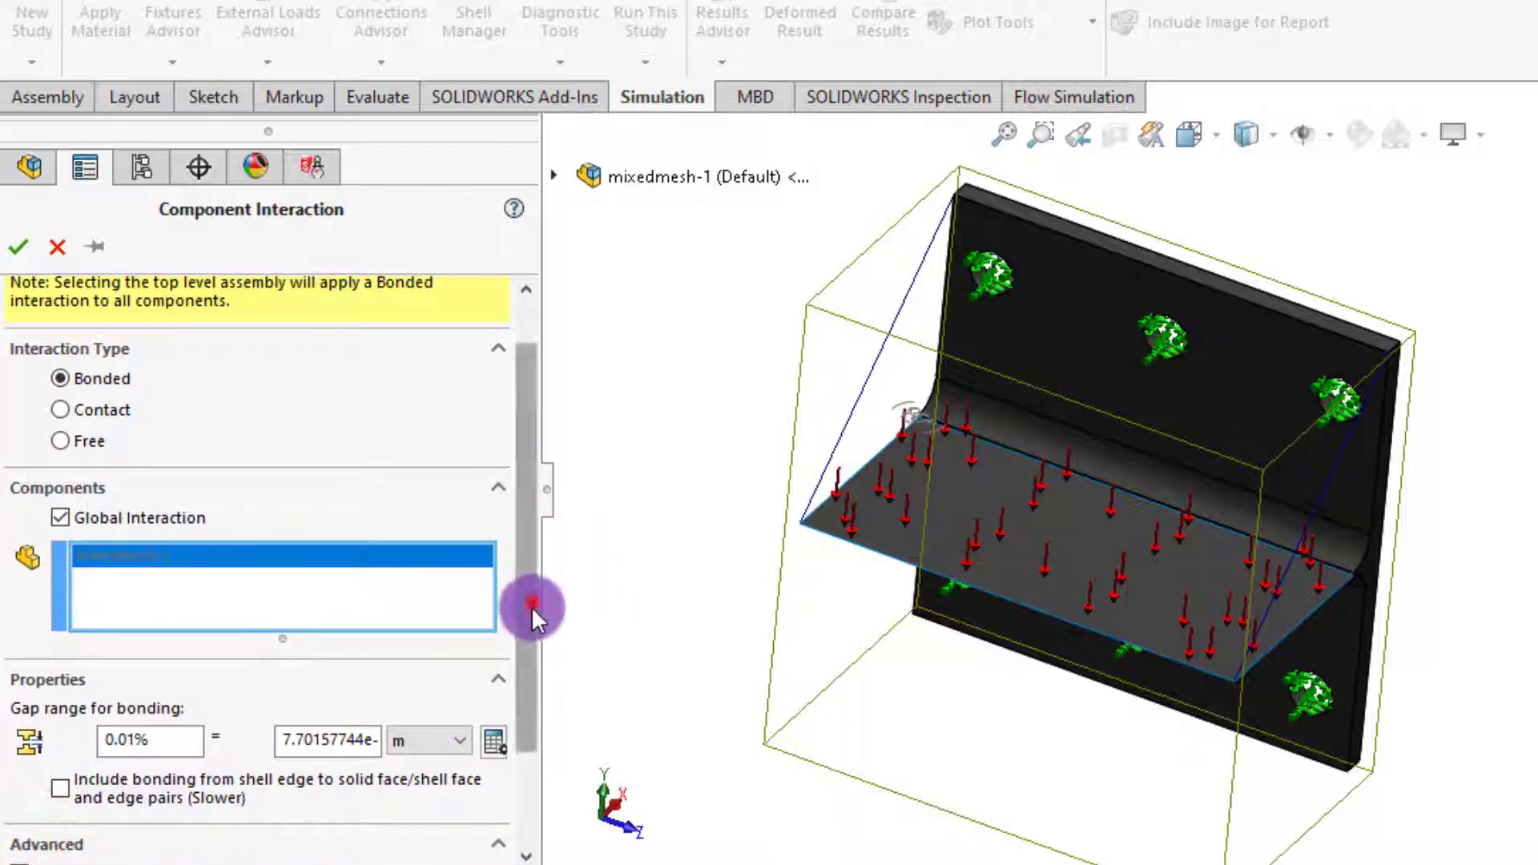
{"action": "left_click_drag", "start_coordinate": [531, 607], "coordinate": [524, 747]}
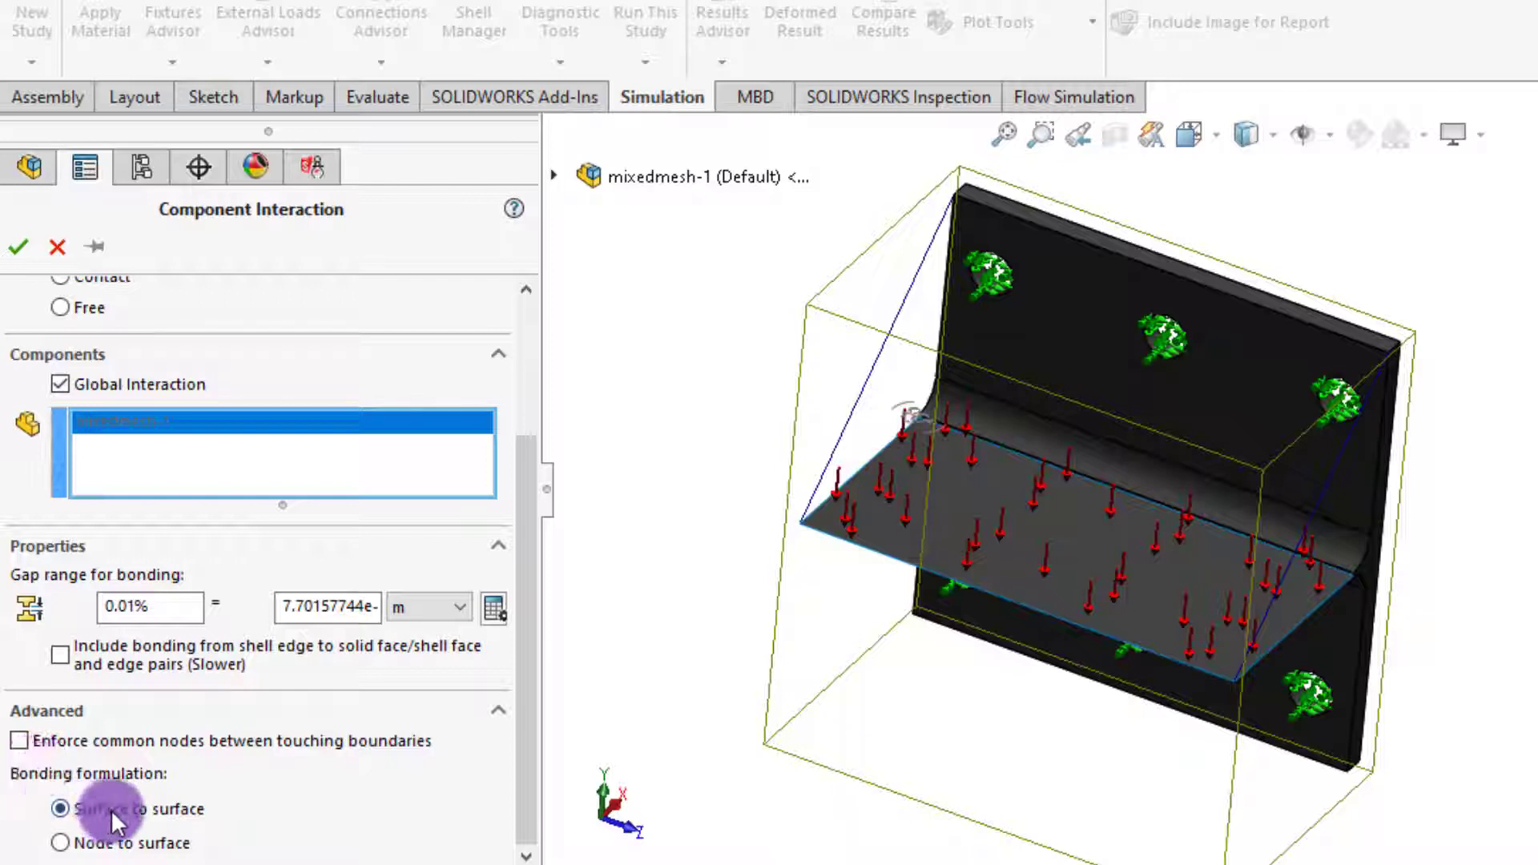
{"action": "left_click", "coordinate": [21, 739]}
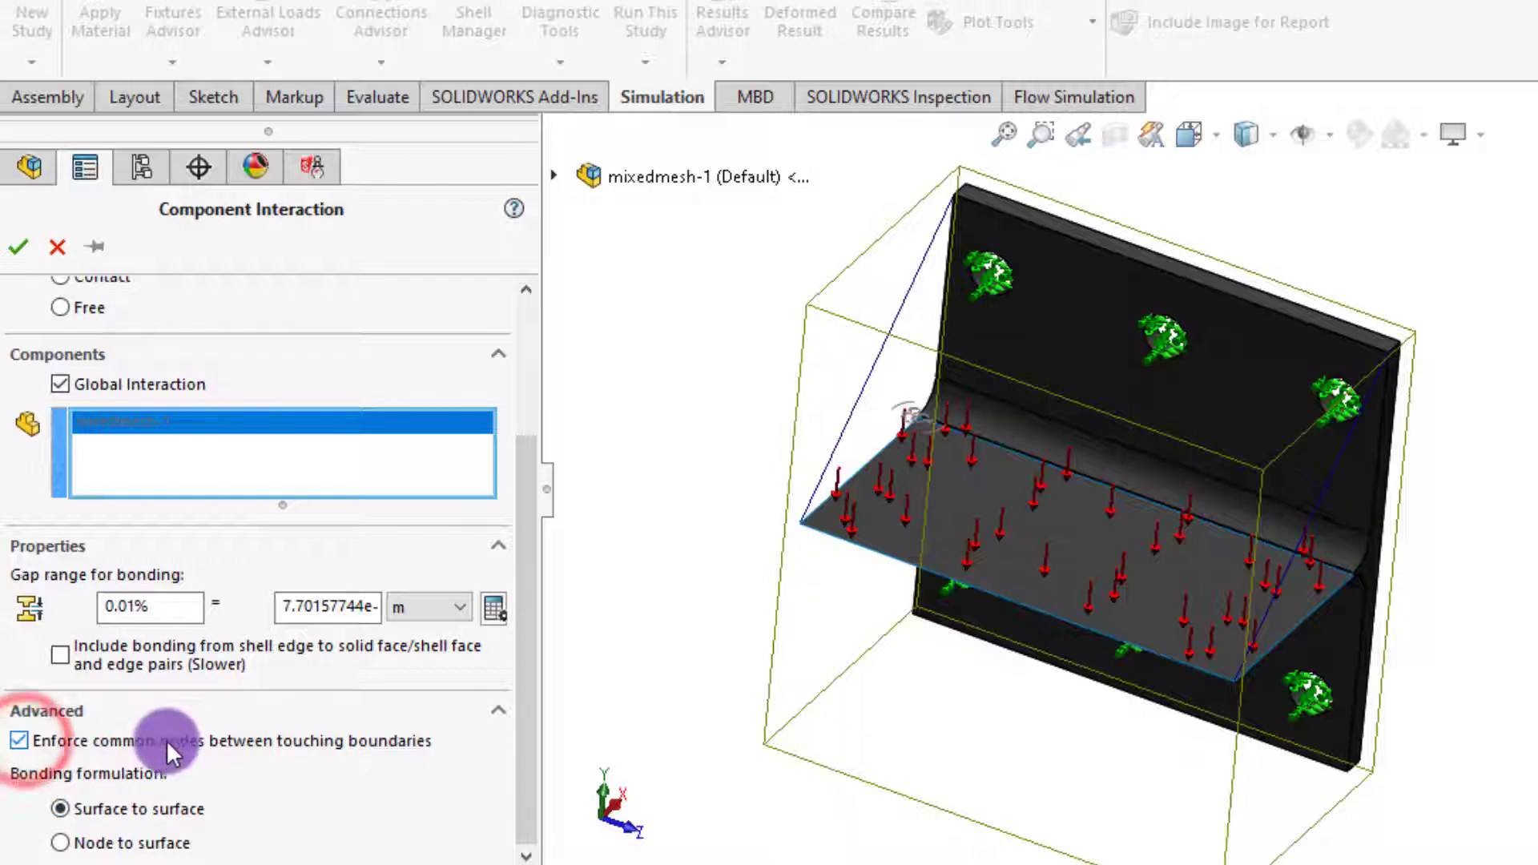
{"action": "left_click", "coordinate": [18, 250]}
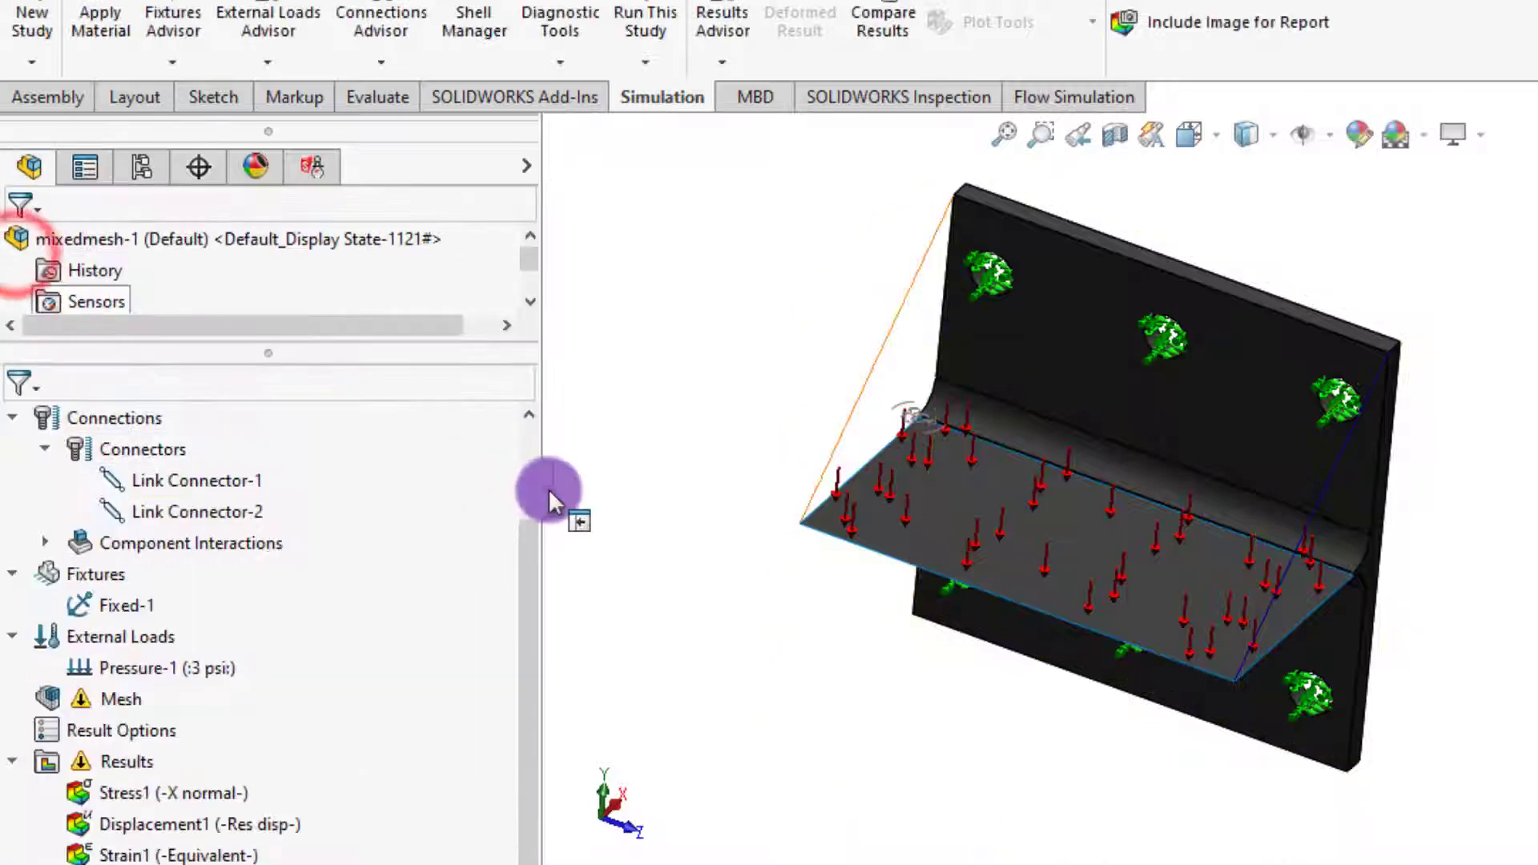
Step: Generate a standard mesh with high mesh quality for the shell and solid bracket, and run the study
{"action": "right_click", "coordinate": [107, 699]}
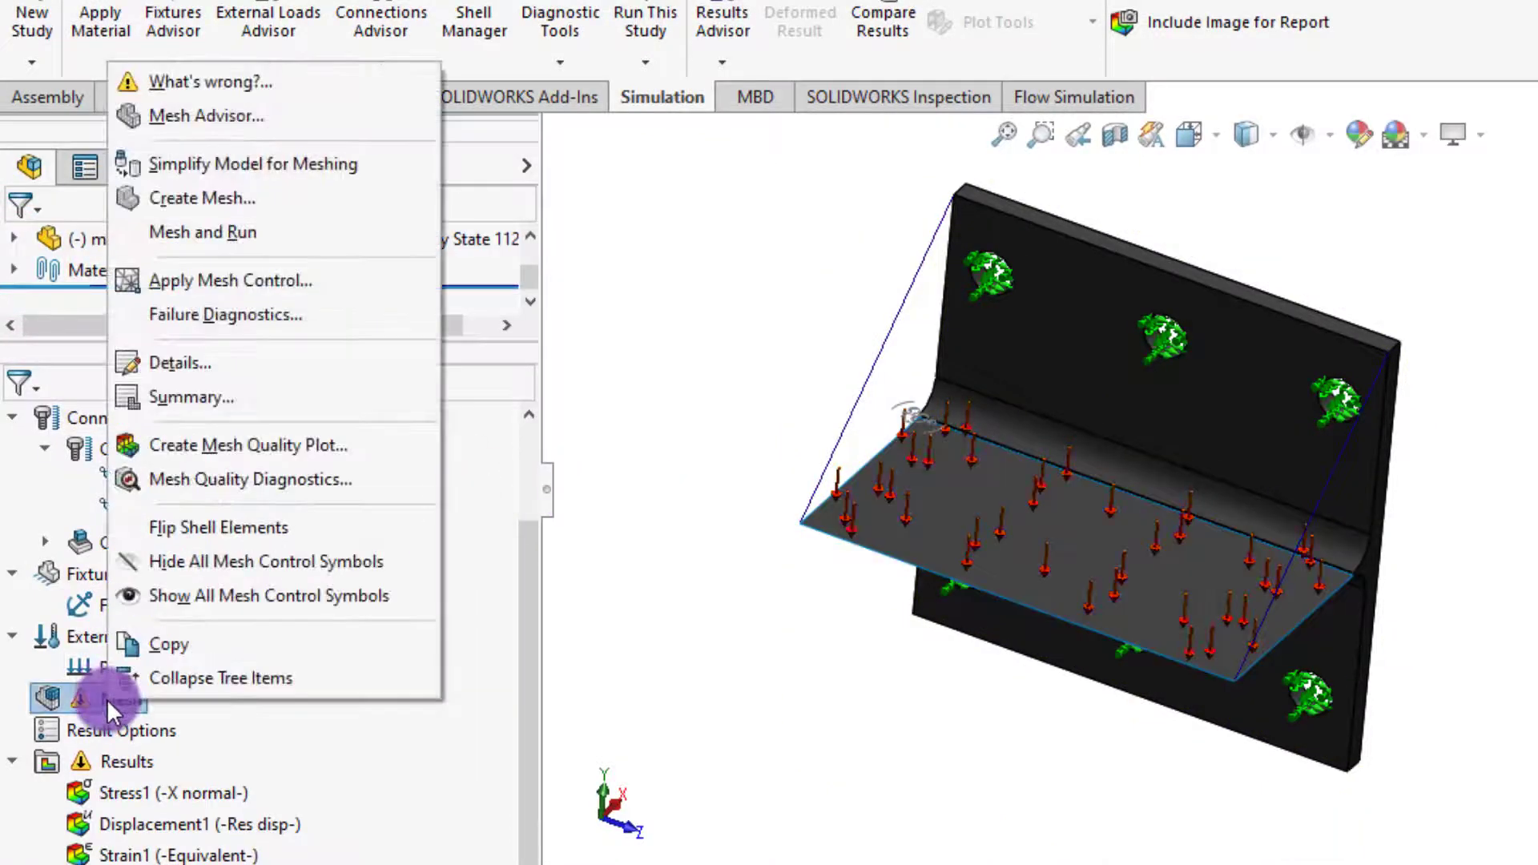
{"action": "left_click", "coordinate": [223, 196]}
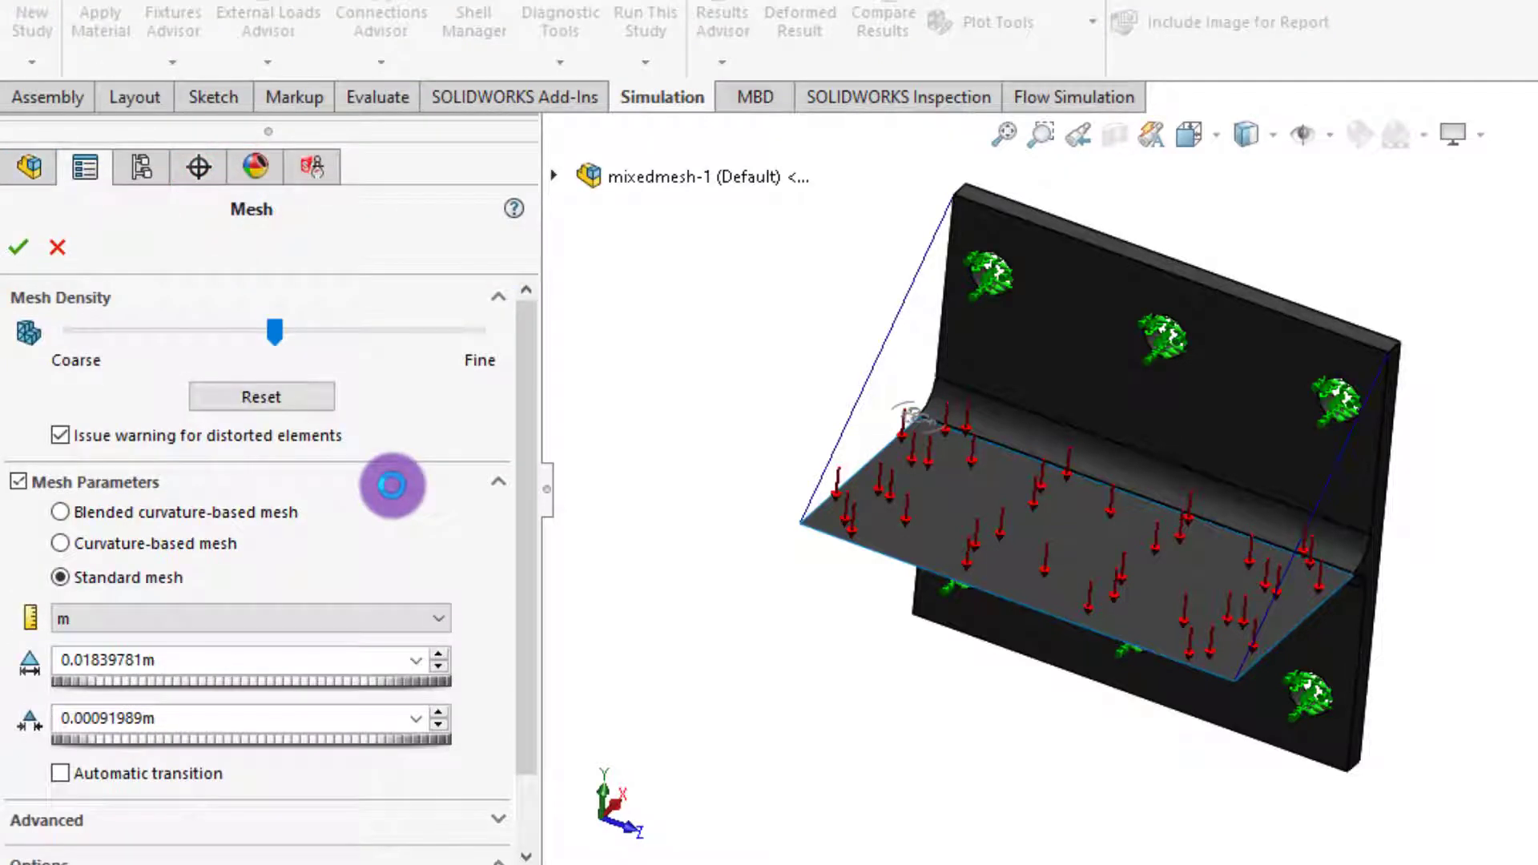
{"action": "left_click_drag", "start_coordinate": [524, 527], "coordinate": [521, 598]}
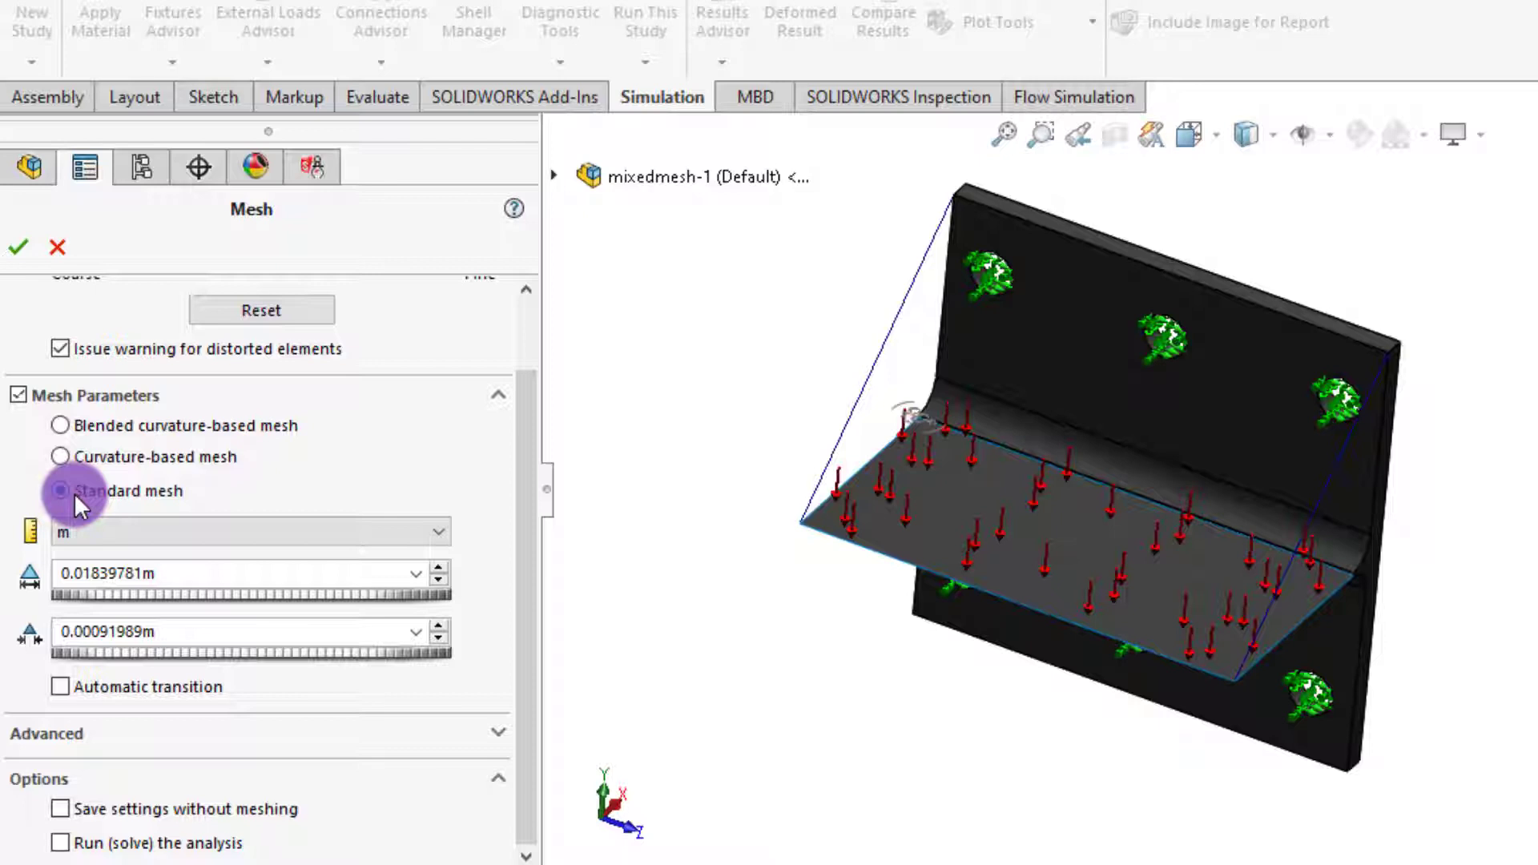
{"action": "left_click", "coordinate": [71, 730]}
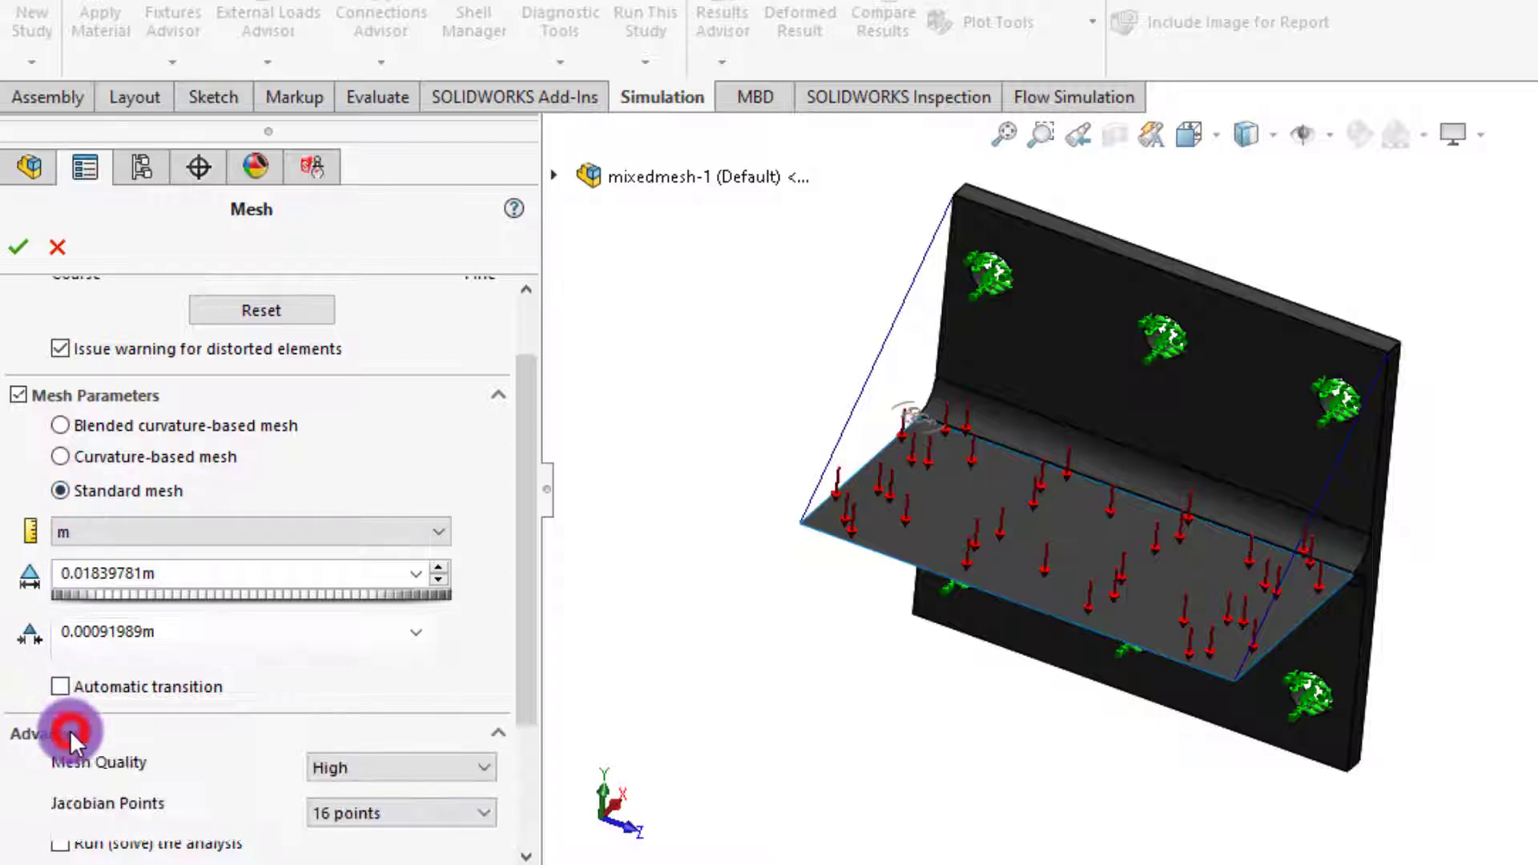
{"action": "left_click_drag", "start_coordinate": [518, 598], "coordinate": [491, 735]}
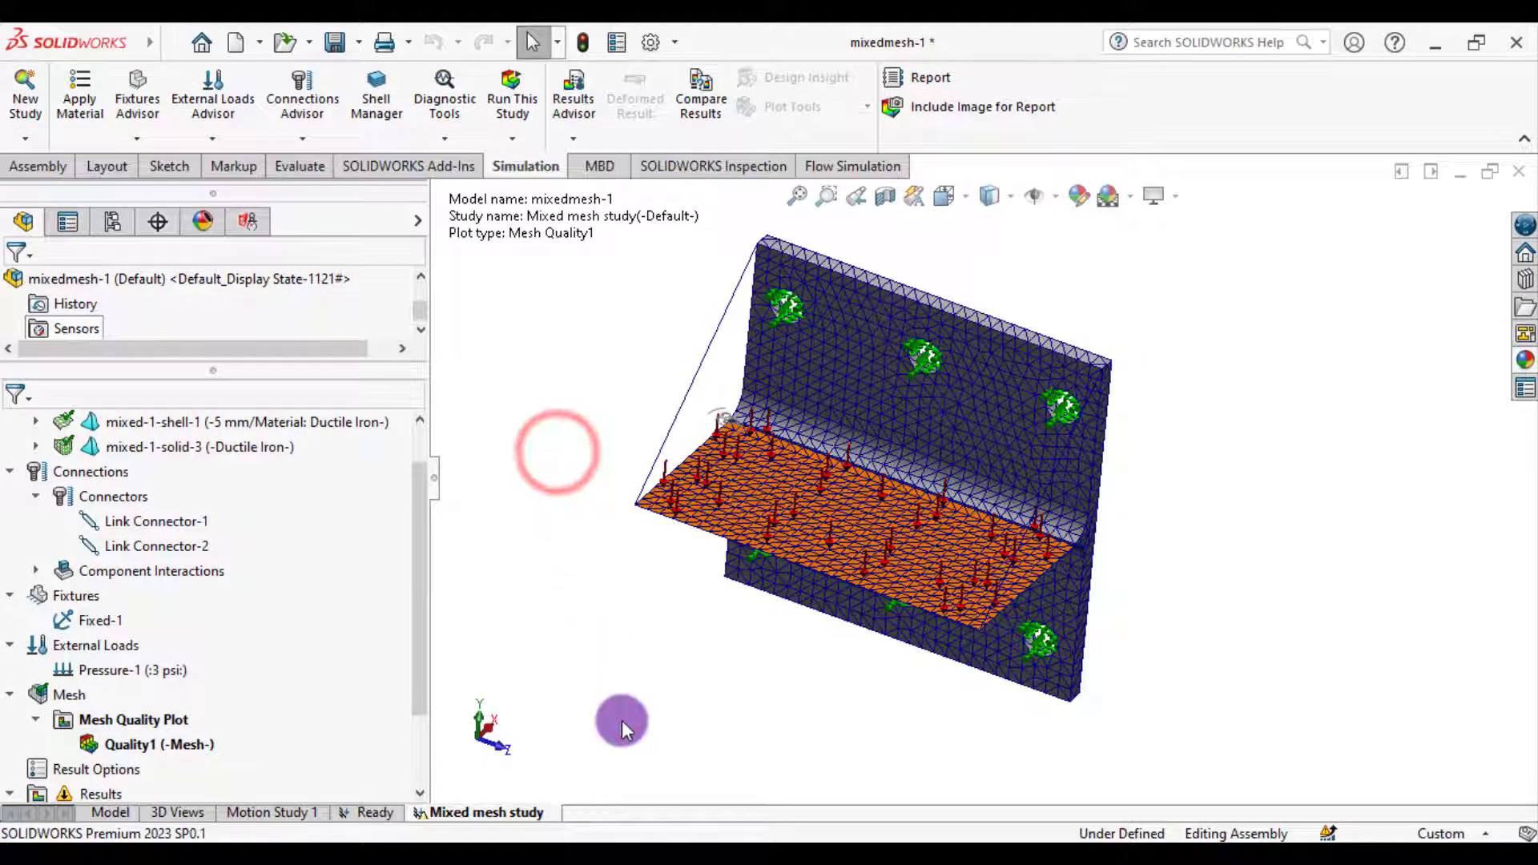
{"action": "left_click", "coordinate": [509, 87]}
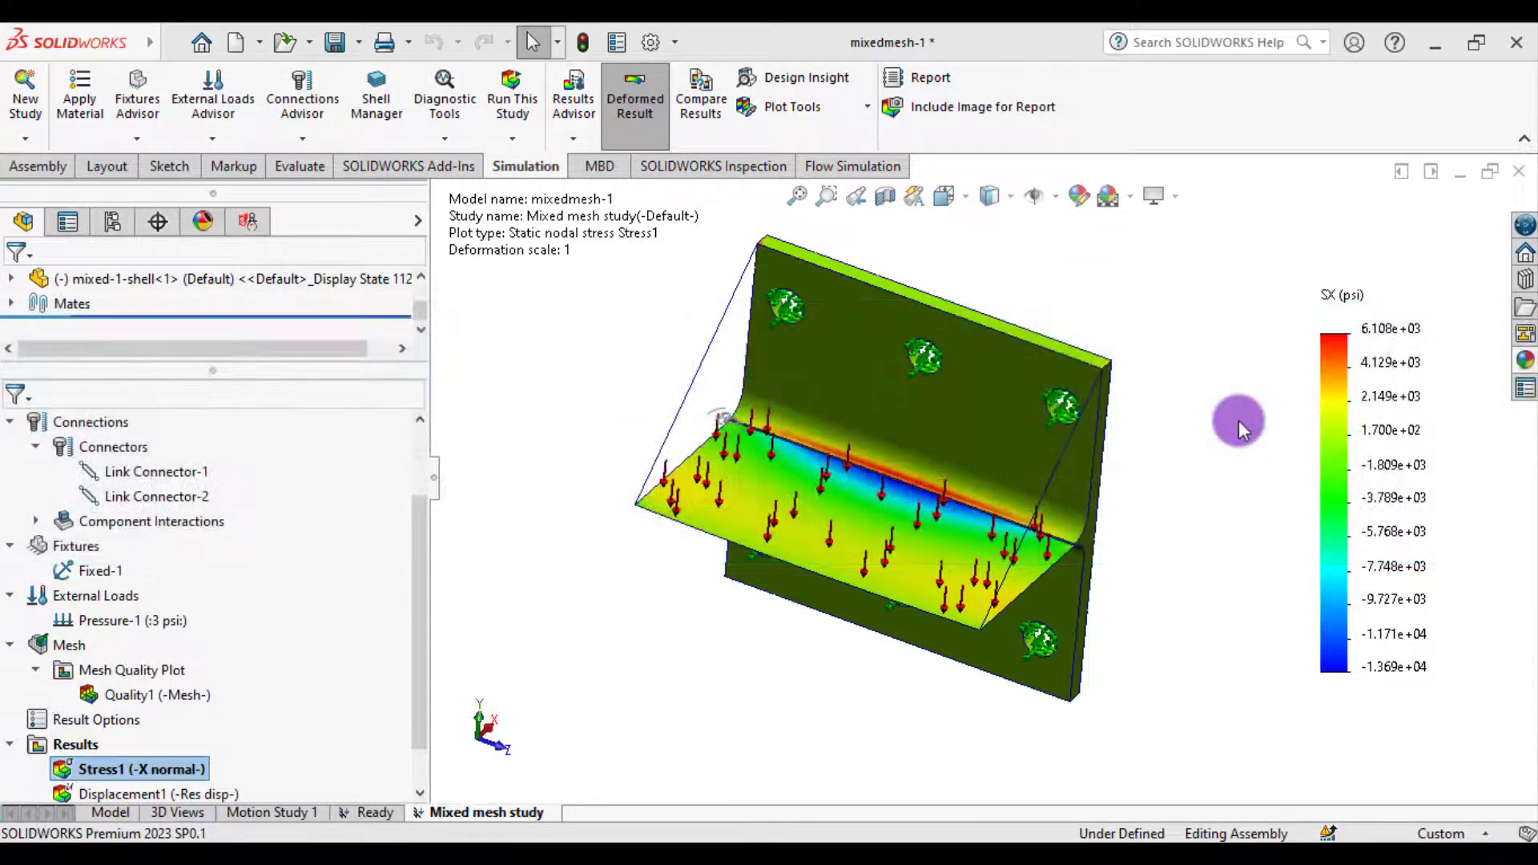
Step: Define the Stress1 plot as SX: X Normal Stress in psi on the top shell face
{"action": "right_click", "coordinate": [128, 771]}
{"action": "left_click", "coordinate": [190, 318]}
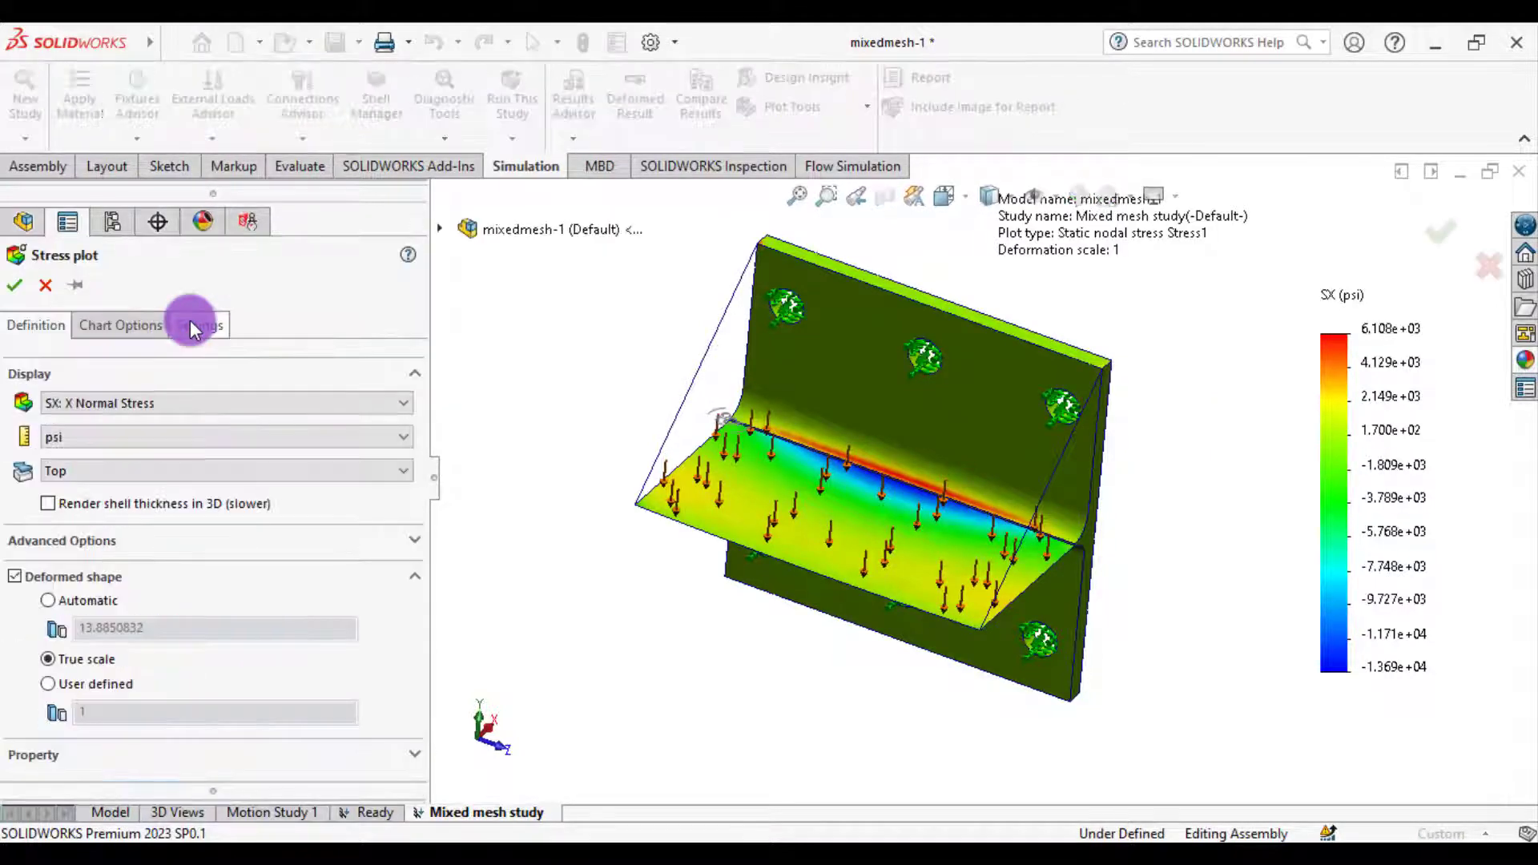
{"action": "left_click", "coordinate": [93, 409]}
{"action": "left_click", "coordinate": [92, 426]}
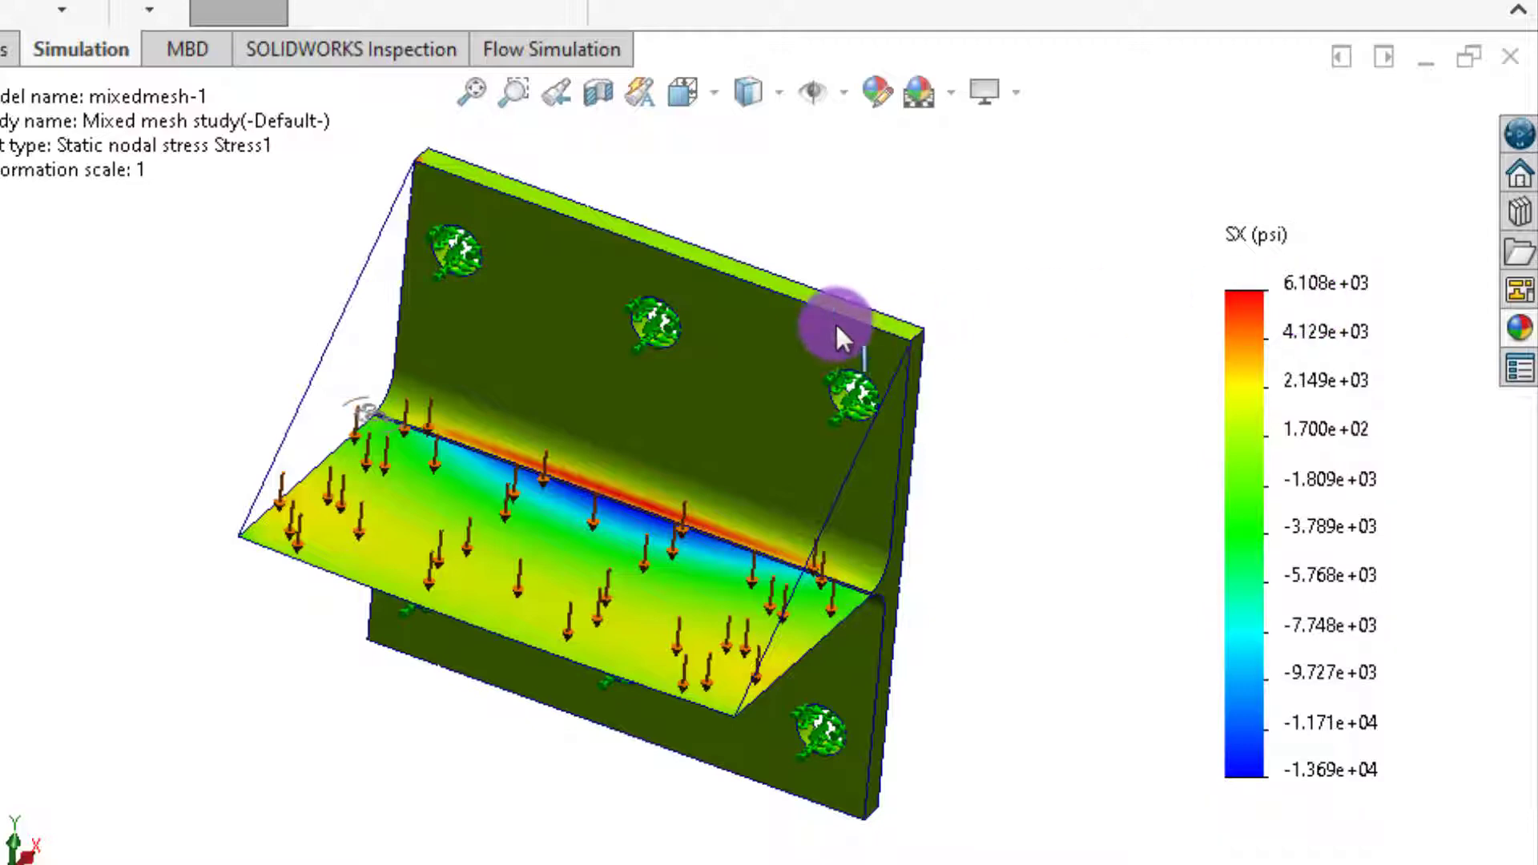
Step: Probe the stress plot at one point on the shell and two points on the solid's fillet beside the joint
{"action": "scroll", "coordinate": [686, 497], "scroll_direction": "down", "scroll_amount": 5}
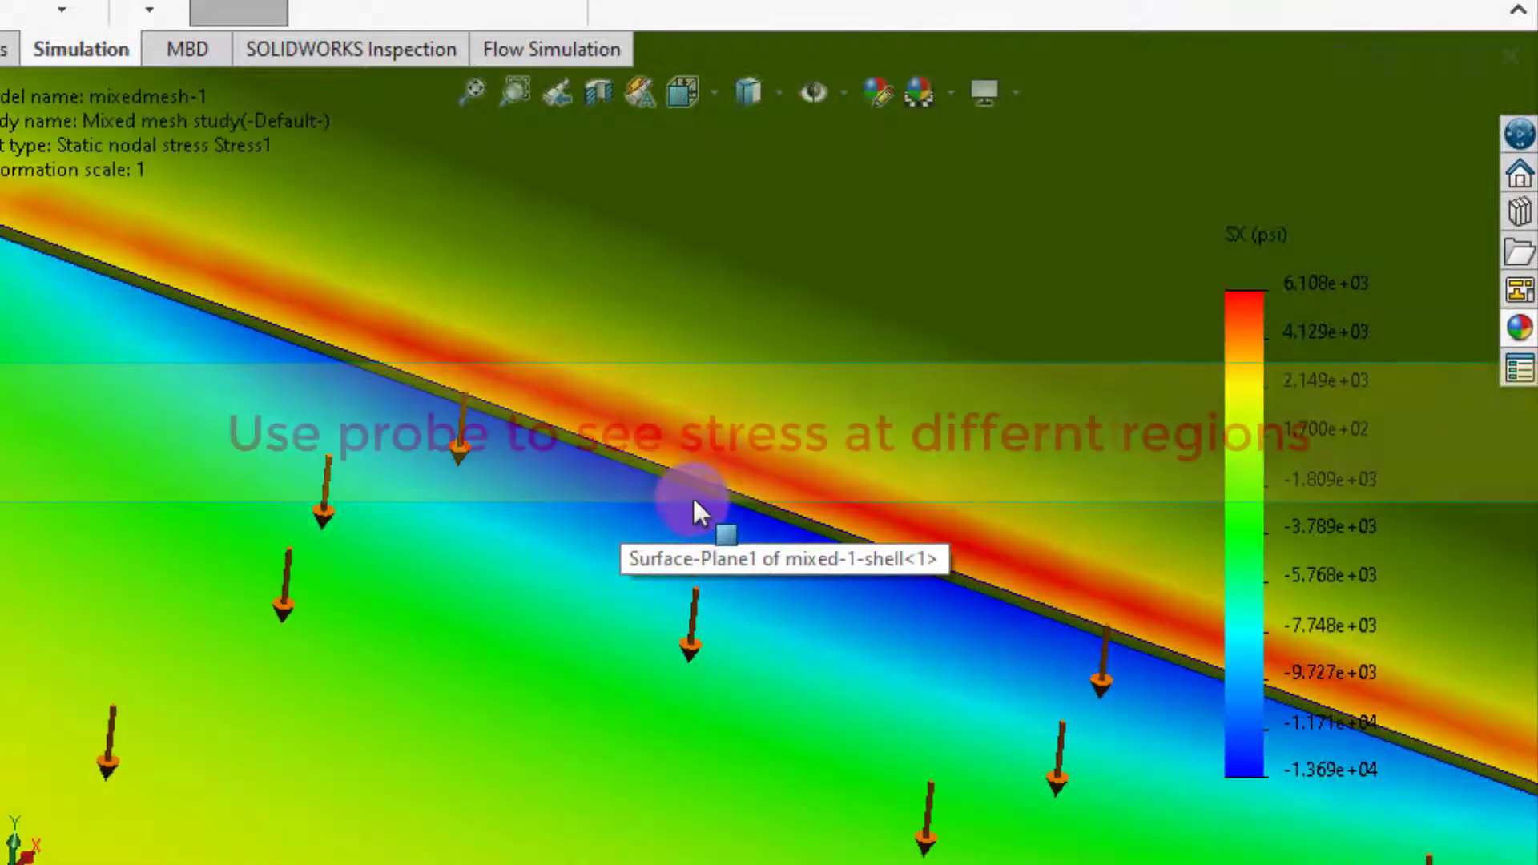
{"action": "scroll", "coordinate": [719, 467], "scroll_direction": "up", "scroll_amount": 5}
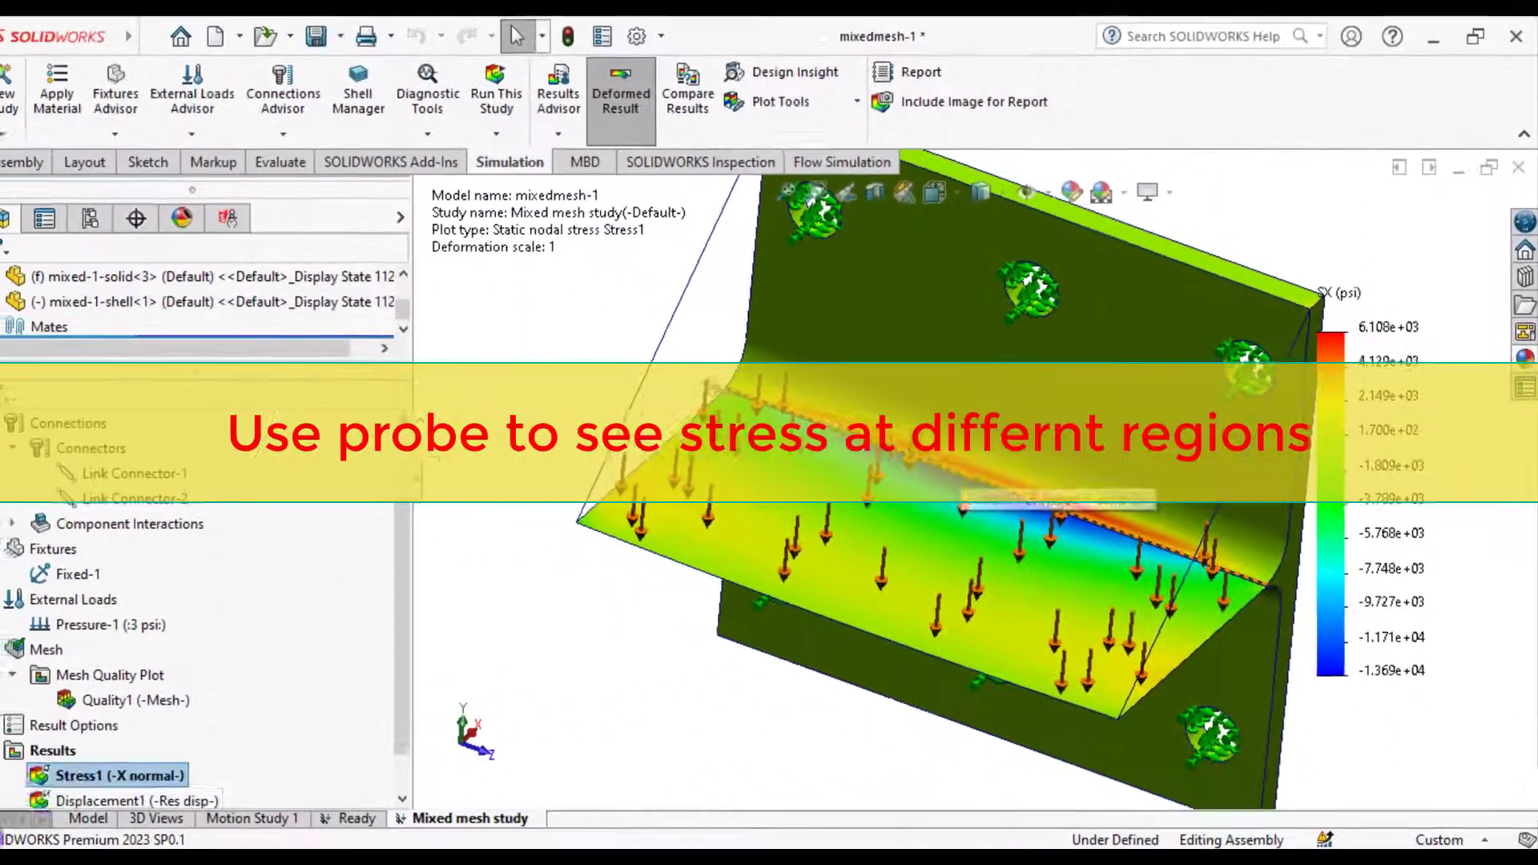
{"action": "right_click", "coordinate": [84, 777]}
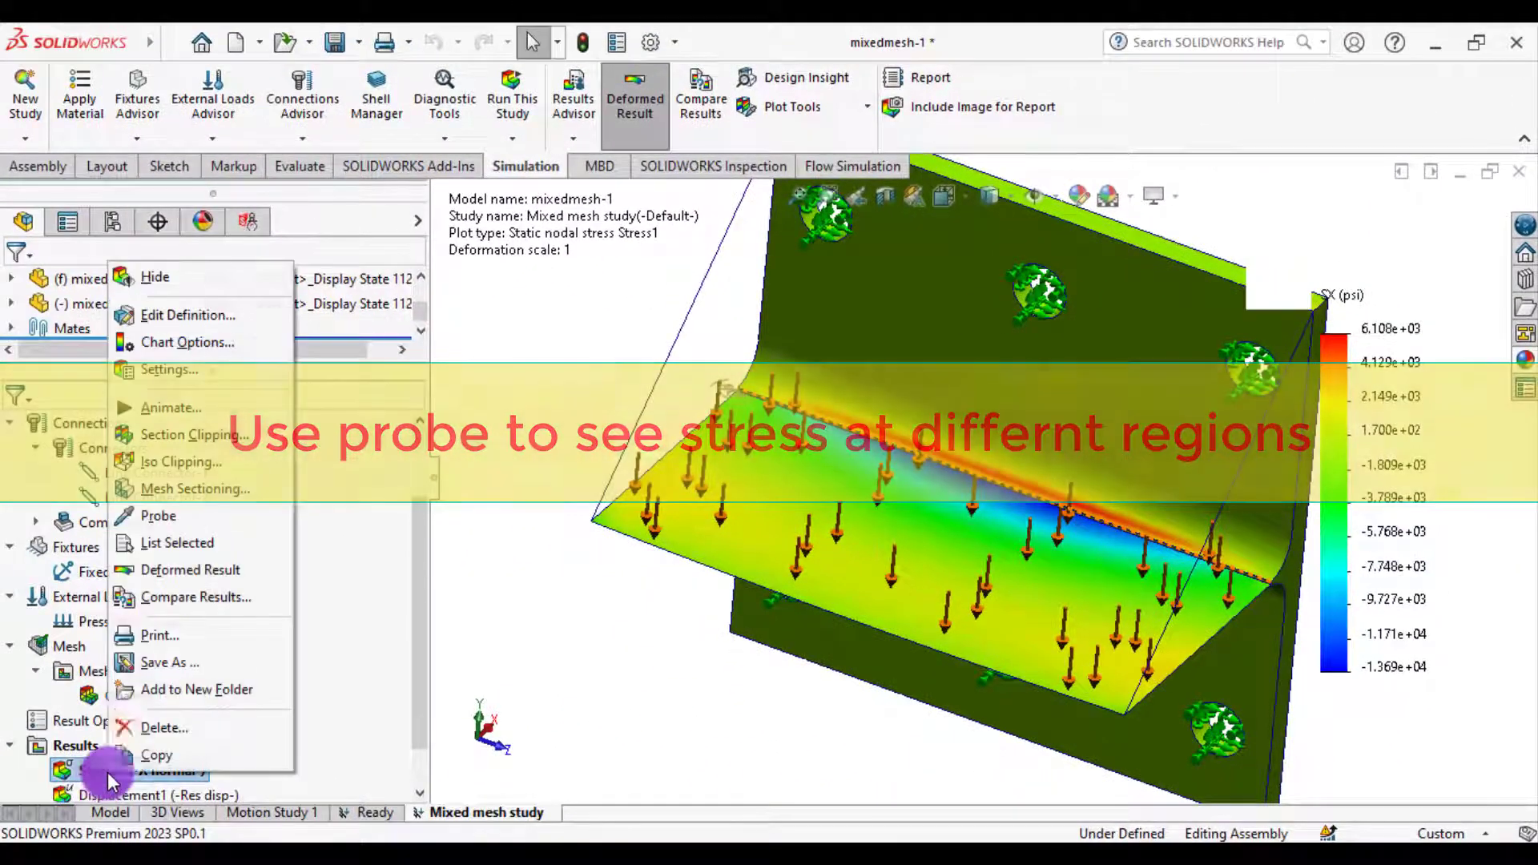
{"action": "left_click", "coordinate": [162, 516]}
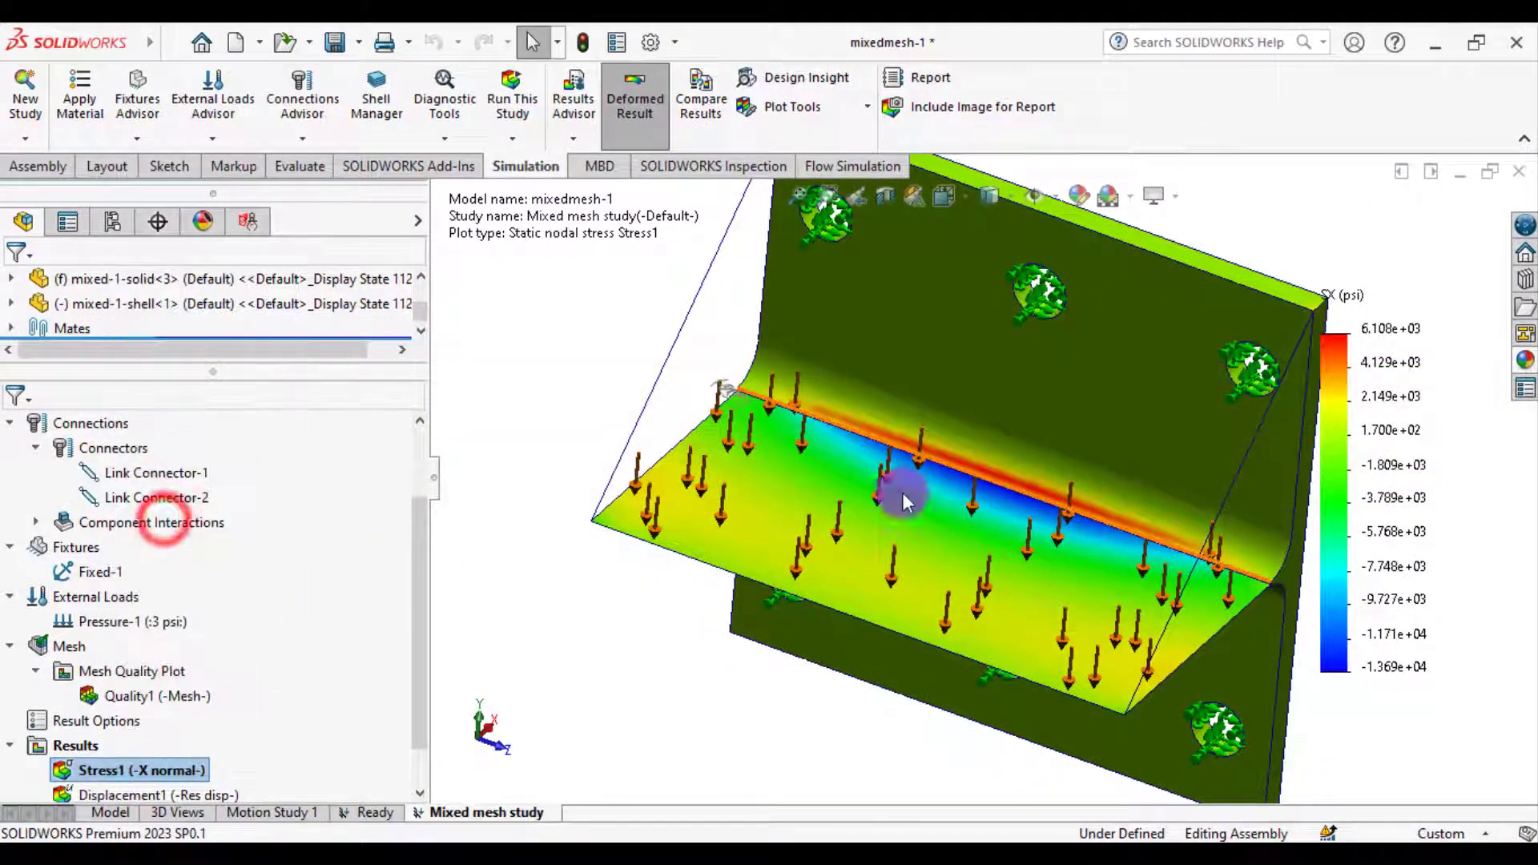
{"action": "scroll", "coordinate": [1020, 464], "scroll_direction": "down", "scroll_amount": 3}
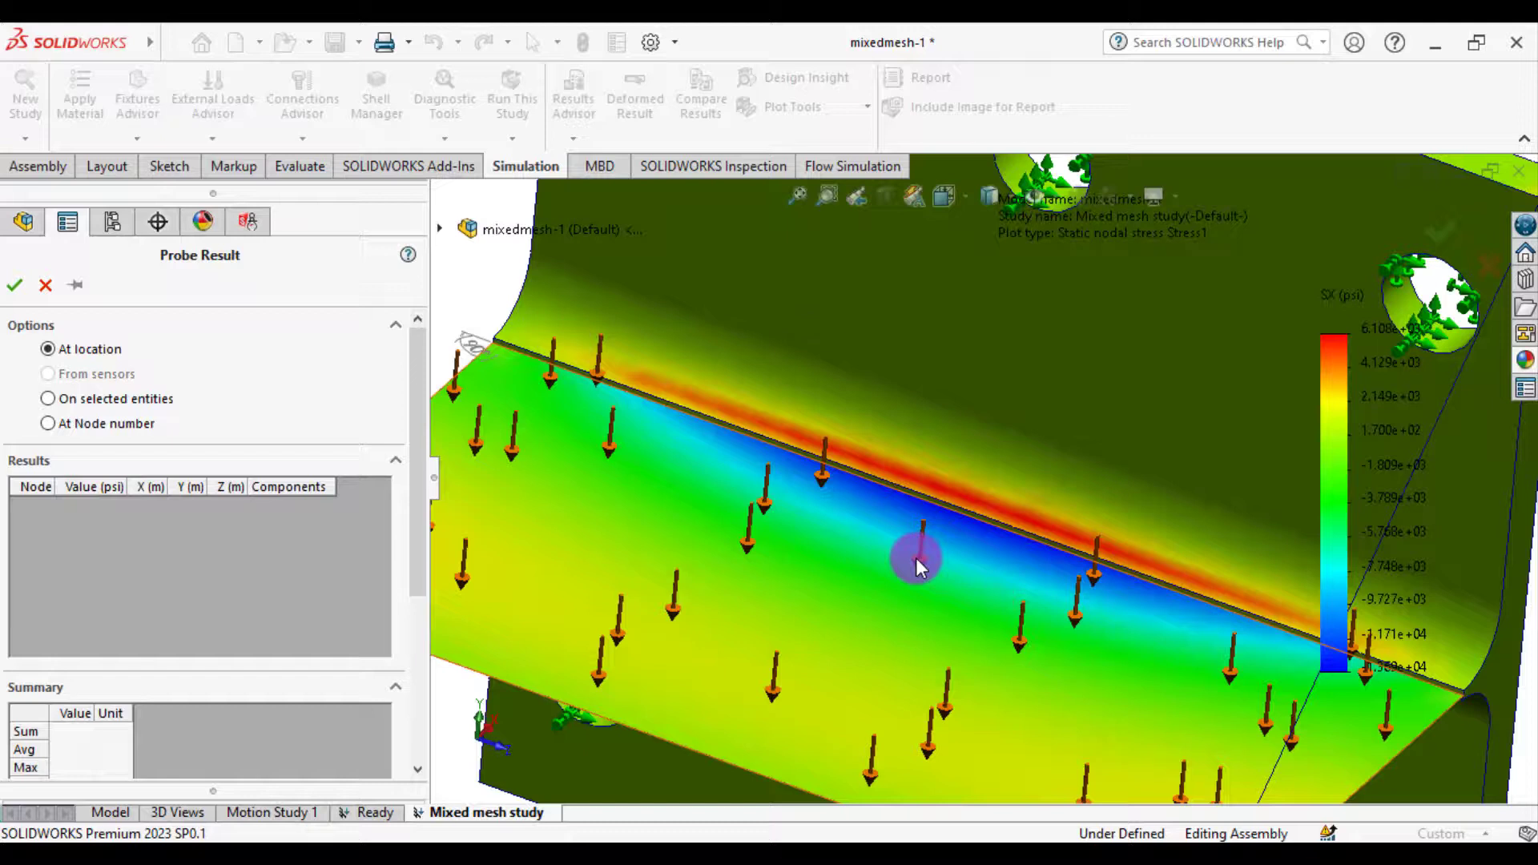
{"action": "left_click", "coordinate": [854, 629]}
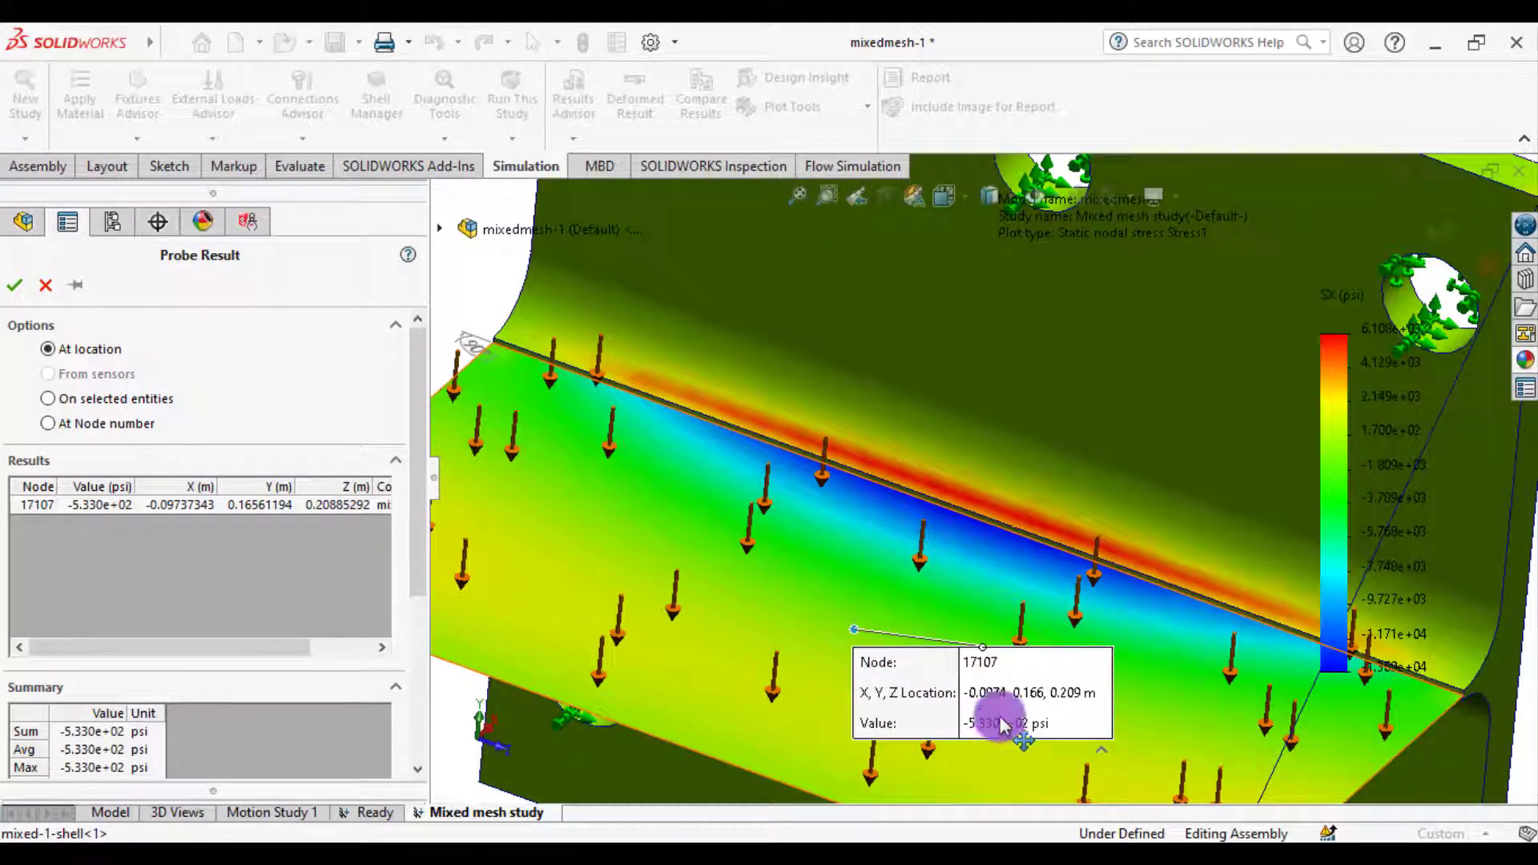
{"action": "left_click", "coordinate": [988, 506]}
{"action": "left_click_drag", "start_coordinate": [1143, 584], "coordinate": [1150, 574]}
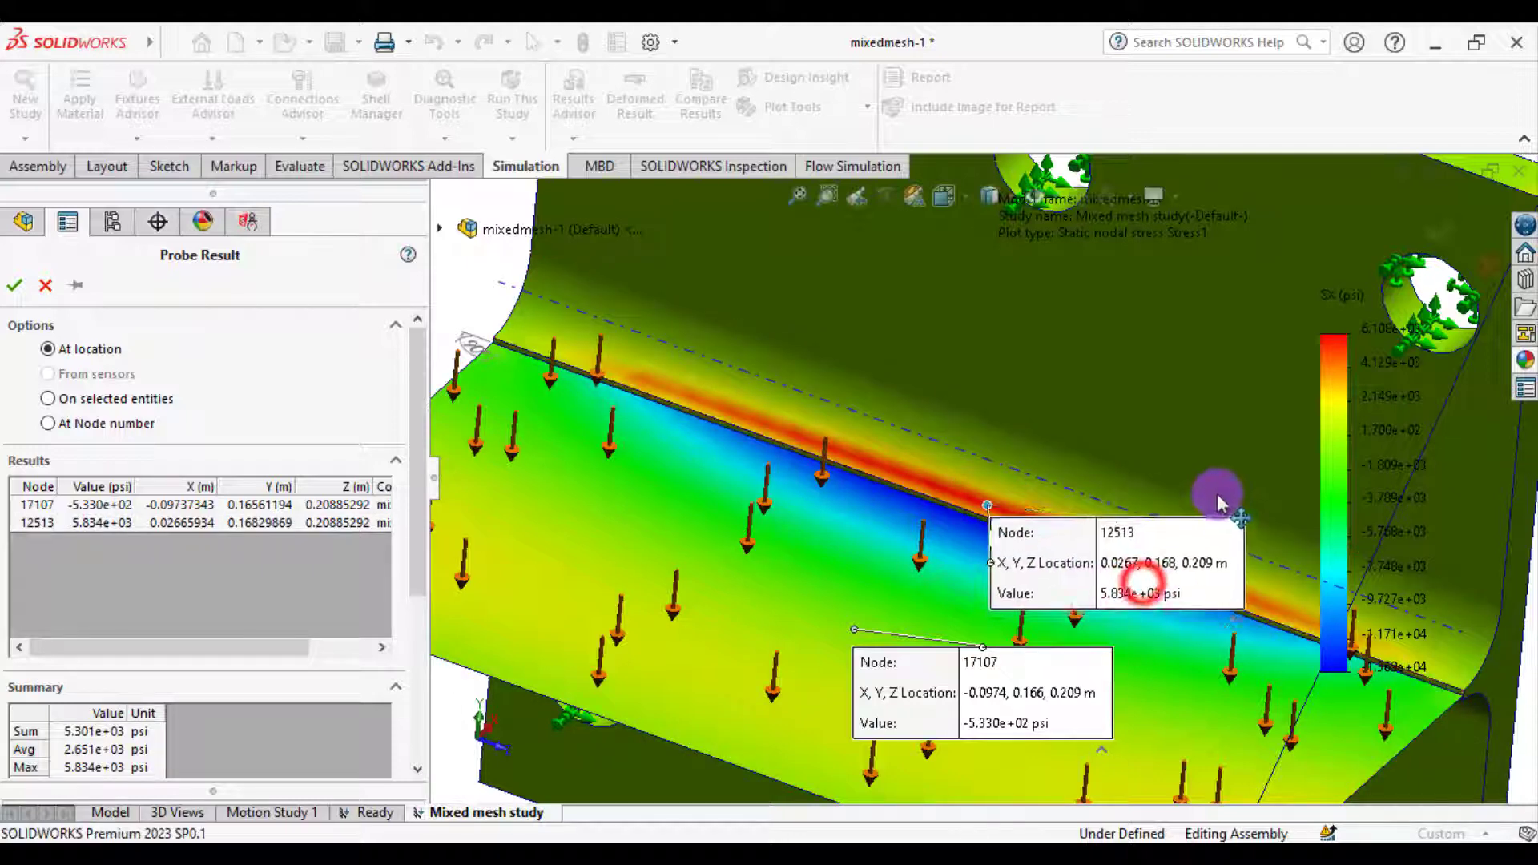
{"action": "left_click", "coordinate": [943, 496]}
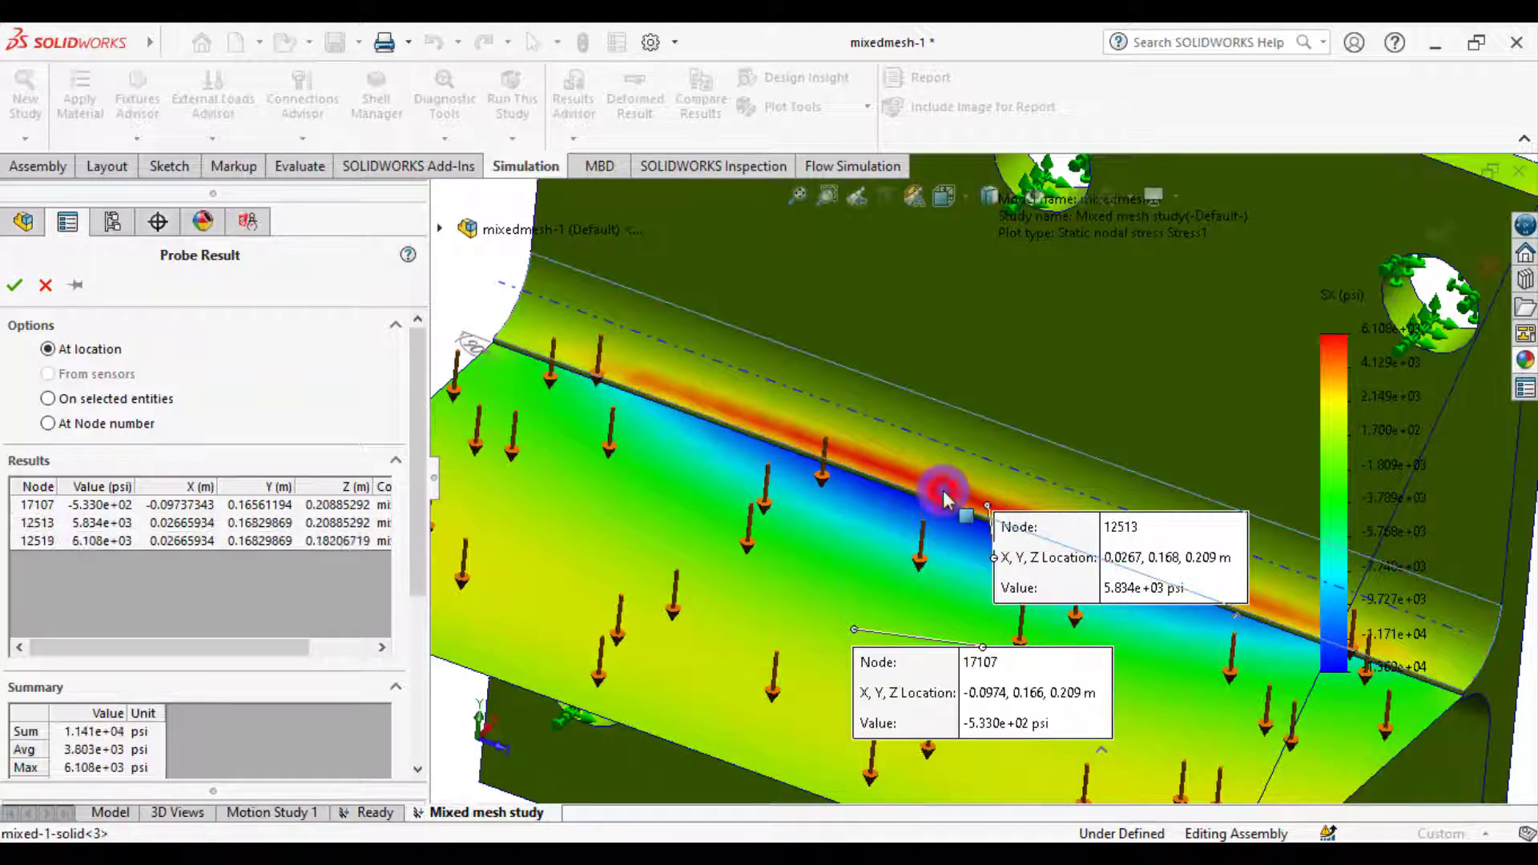
{"action": "left_click", "coordinate": [15, 285]}
Step: Edit the Stress1 plot to show X normal stress on the Bottom shell face
{"action": "scroll", "coordinate": [846, 499], "scroll_direction": "up", "scroll_amount": 5}
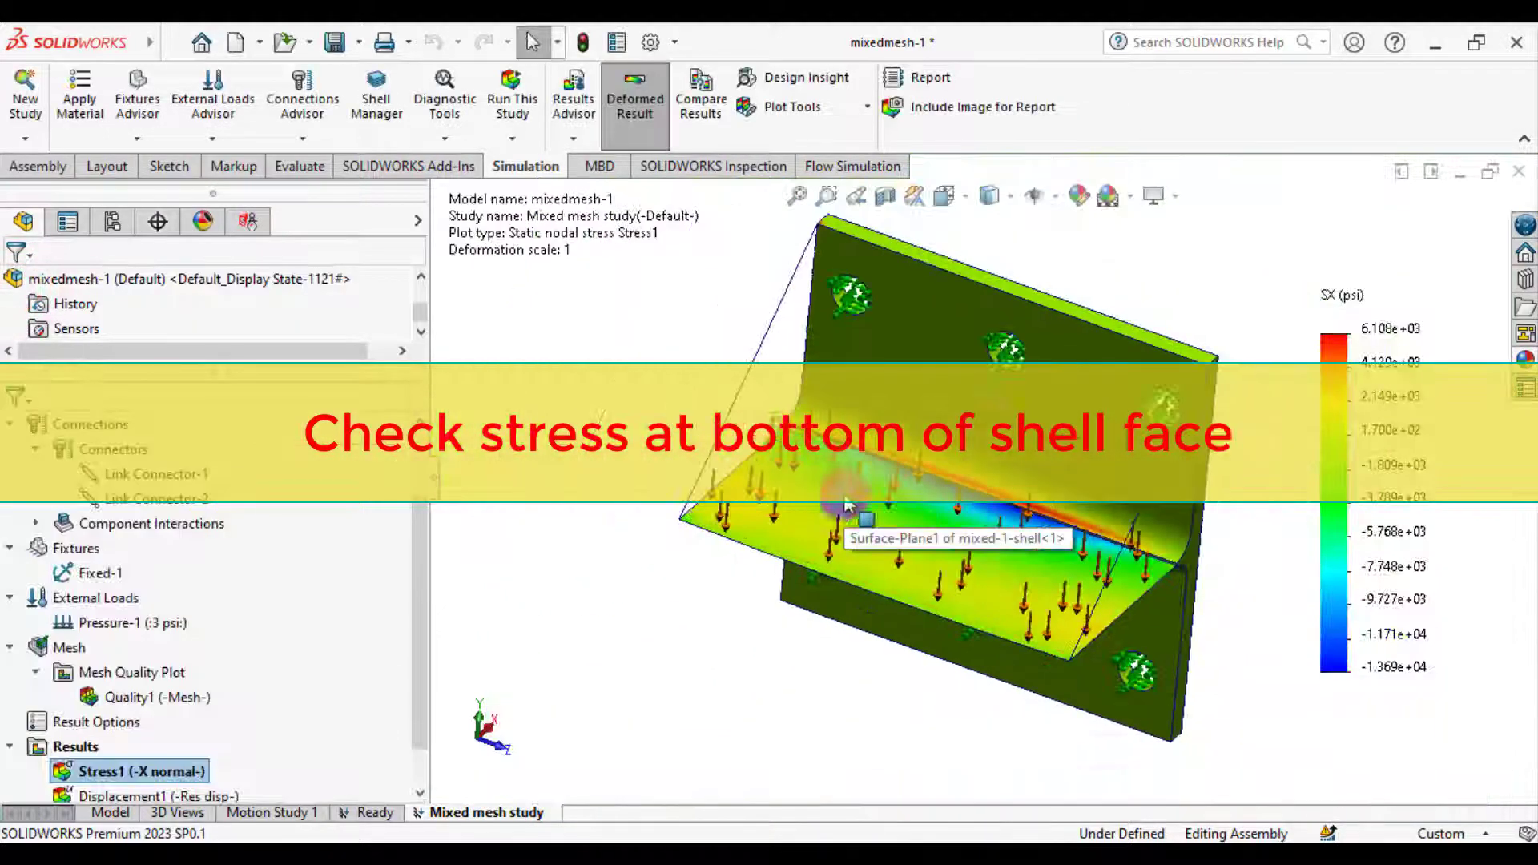
{"action": "right_click", "coordinate": [164, 771]}
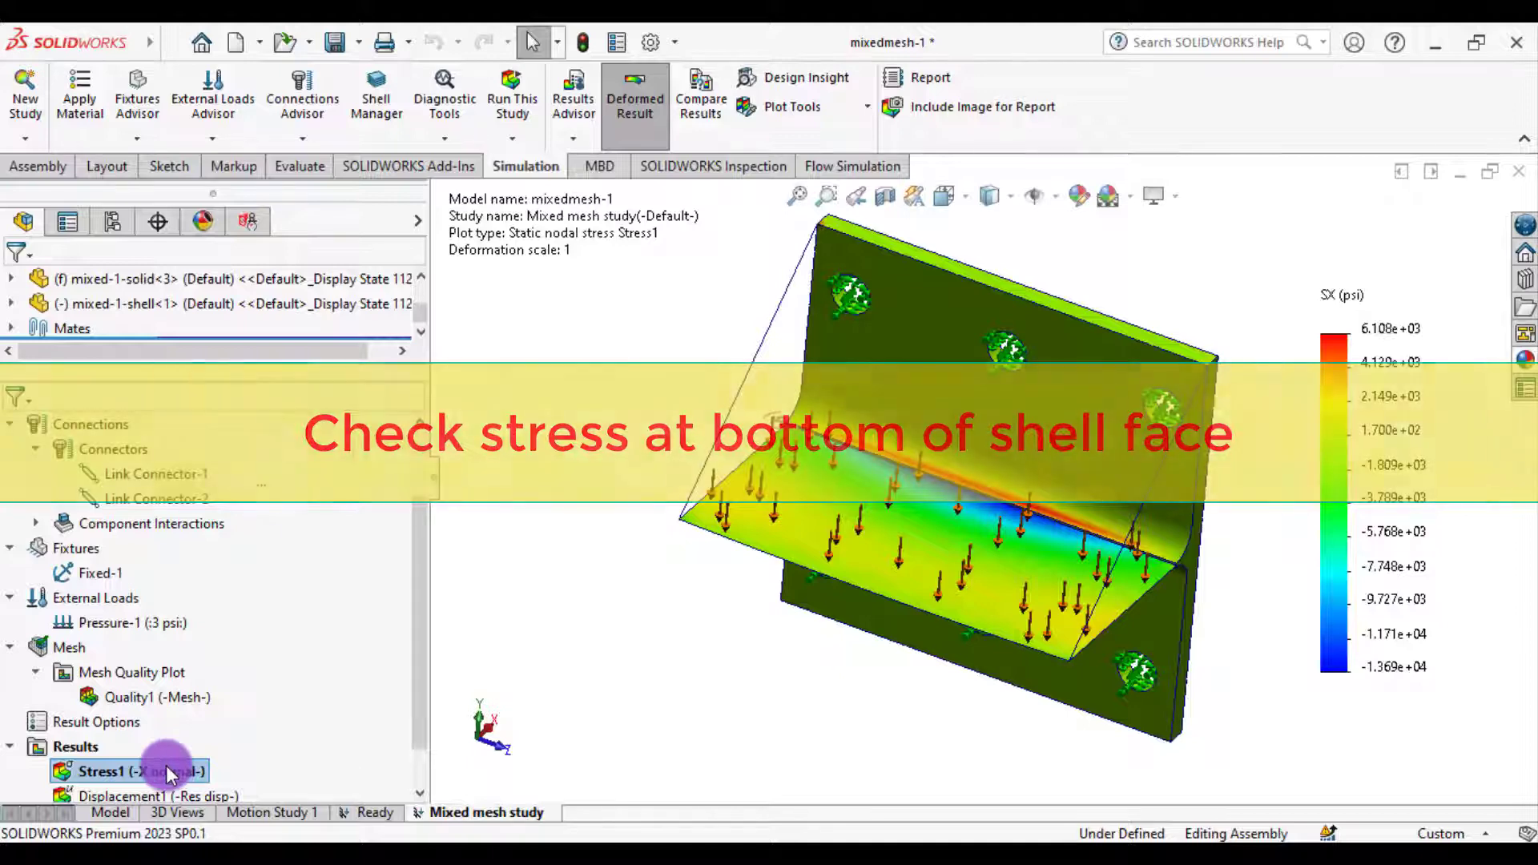
{"action": "left_click", "coordinate": [227, 311]}
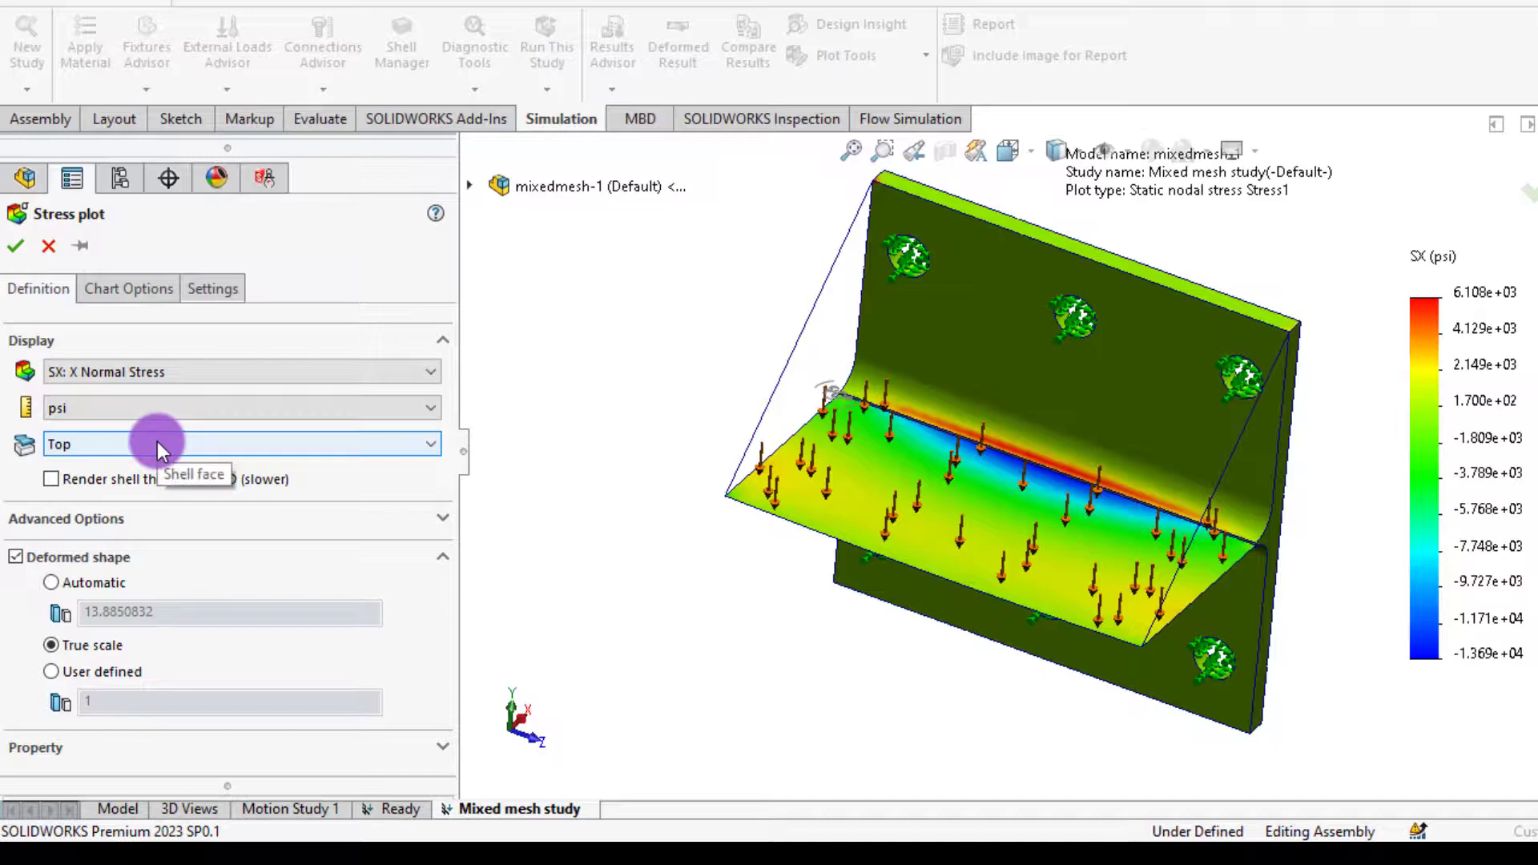
{"action": "left_click", "coordinate": [157, 442]}
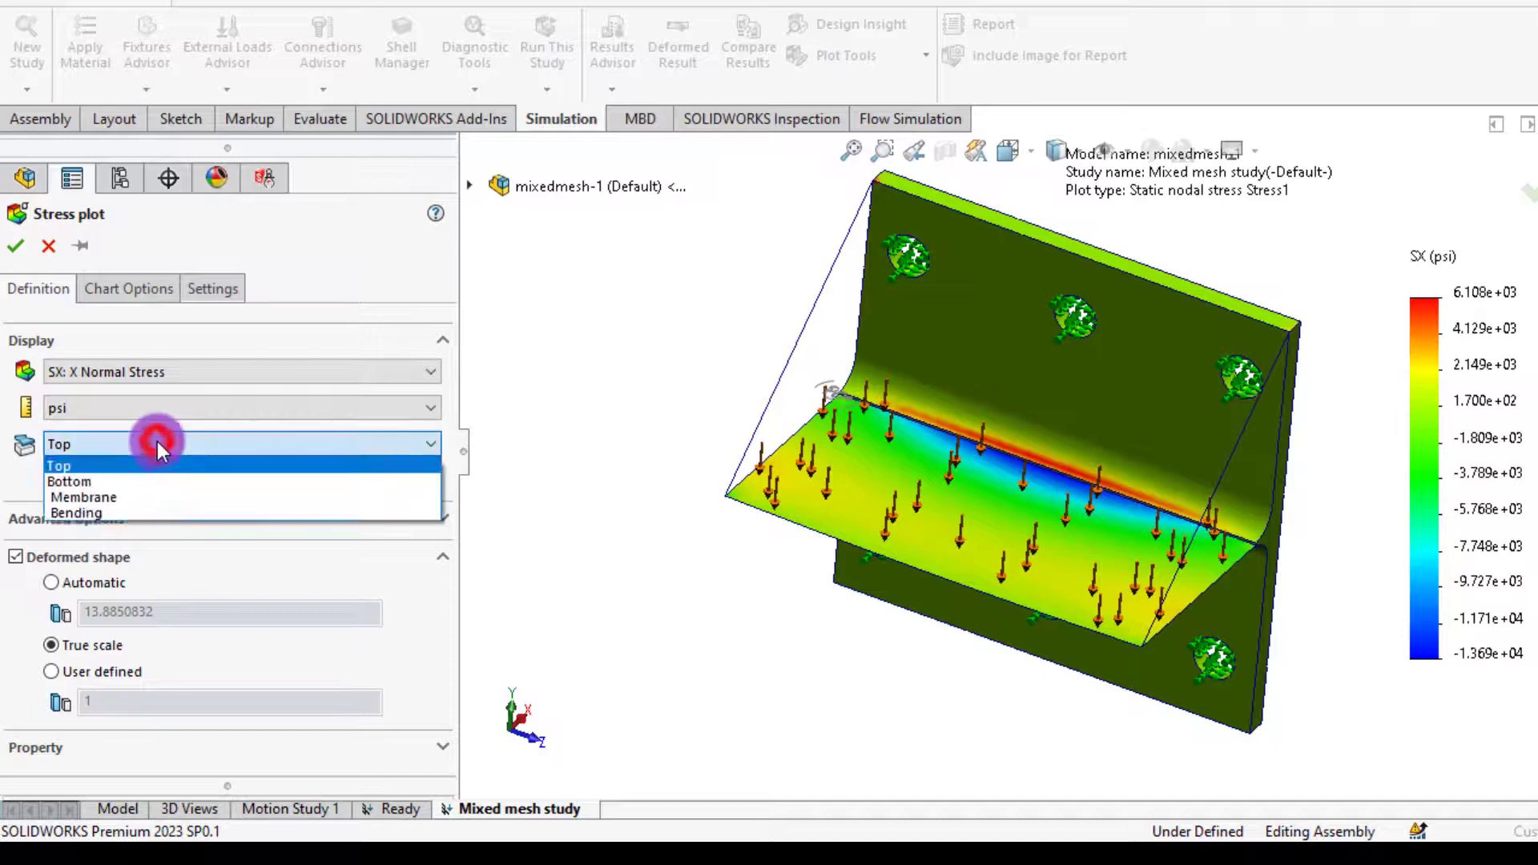
{"action": "left_click", "coordinate": [130, 478]}
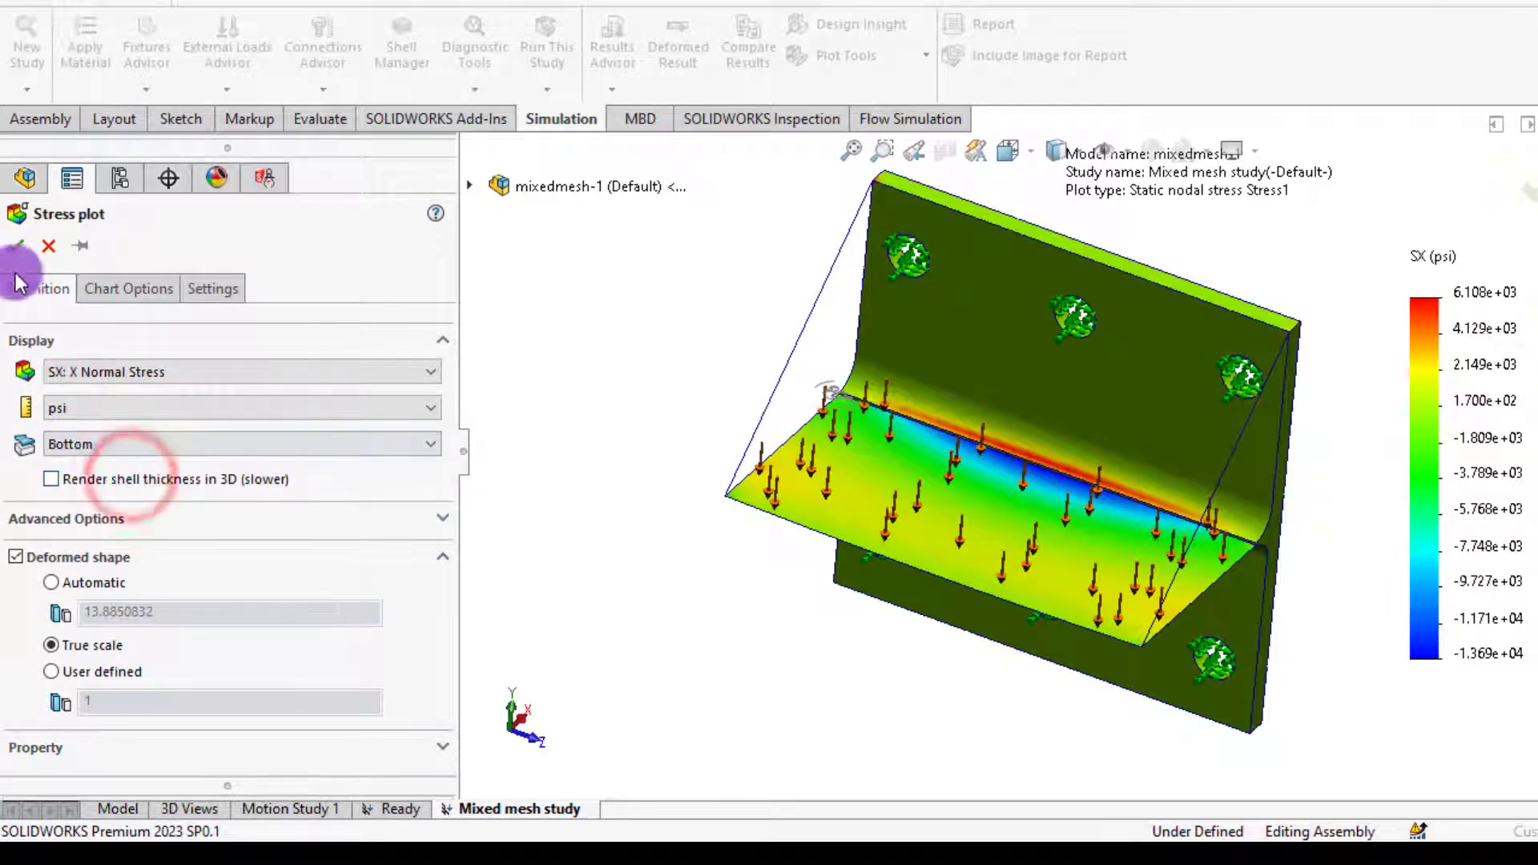
{"action": "left_click", "coordinate": [15, 245]}
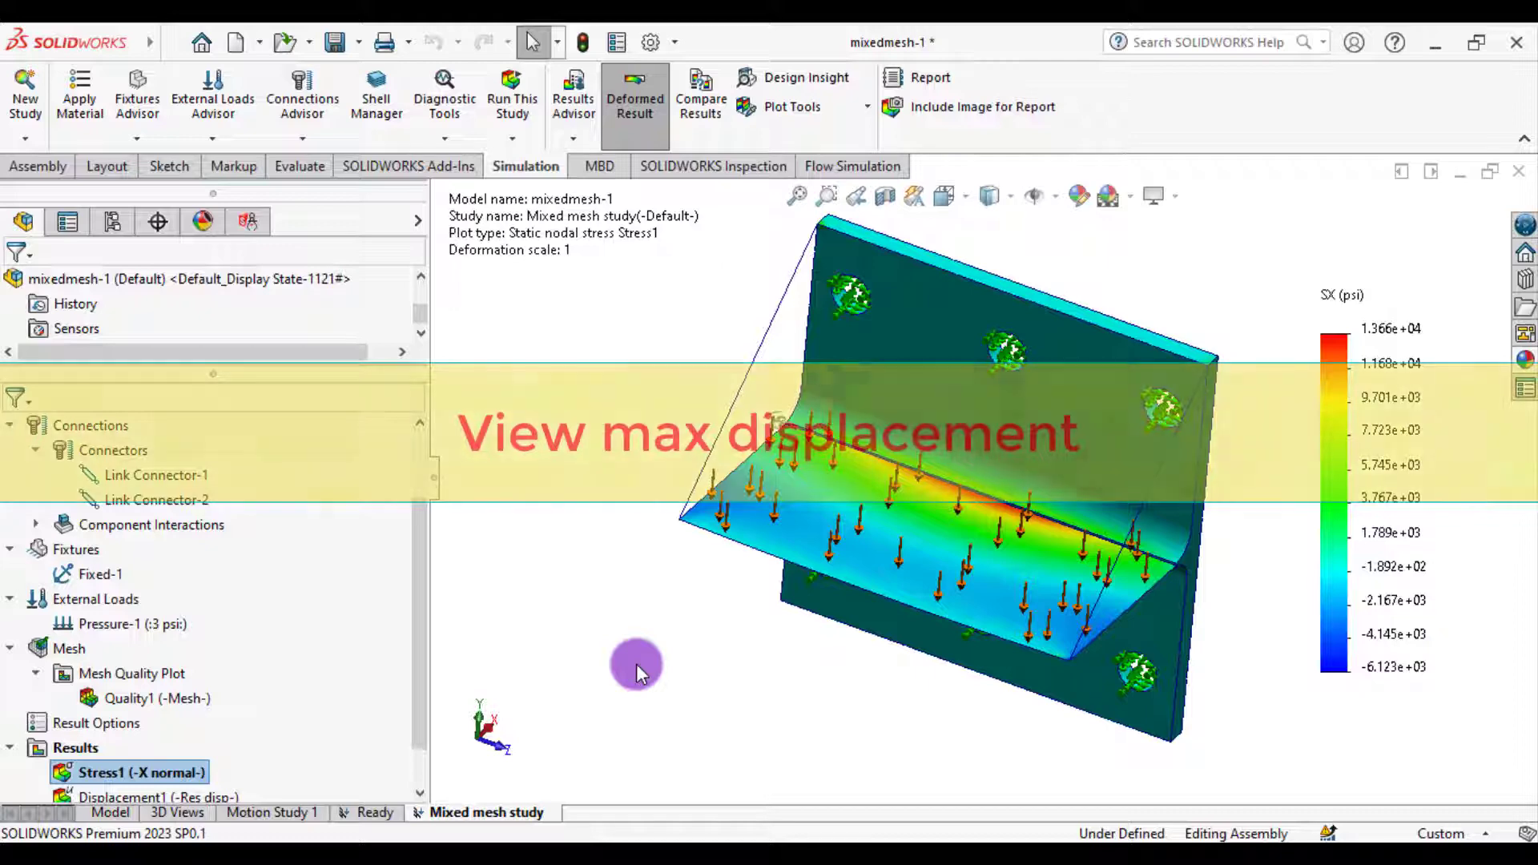
Step: Display the Displacement1 resultant displacement plot and set its units to inches
{"action": "left_click", "coordinate": [636, 663]}
{"action": "scroll", "coordinate": [137, 714], "scroll_direction": "down", "scroll_amount": 2}
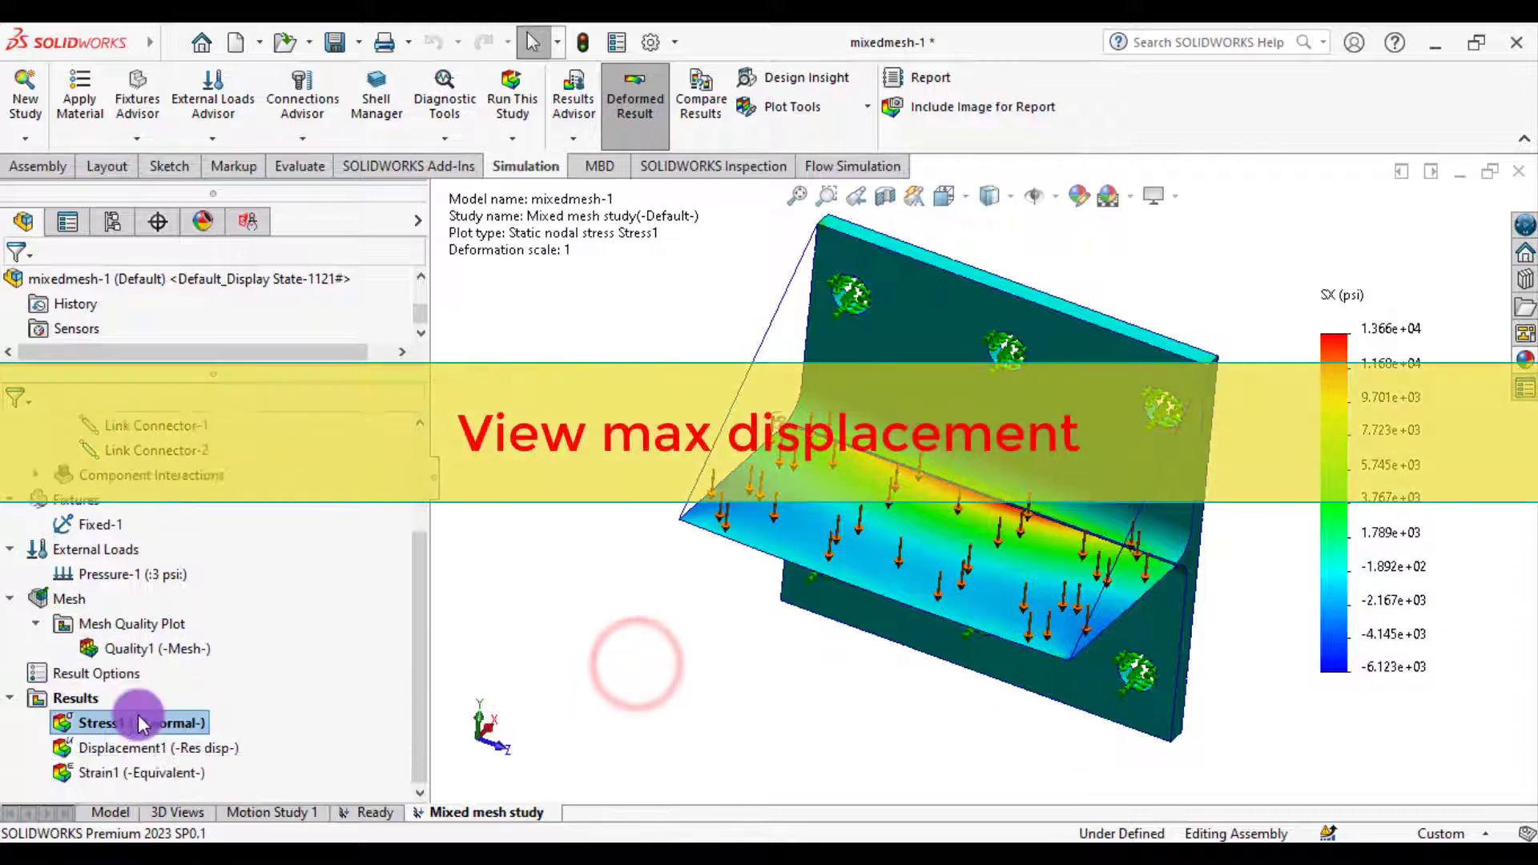
{"action": "double_click", "coordinate": [112, 751]}
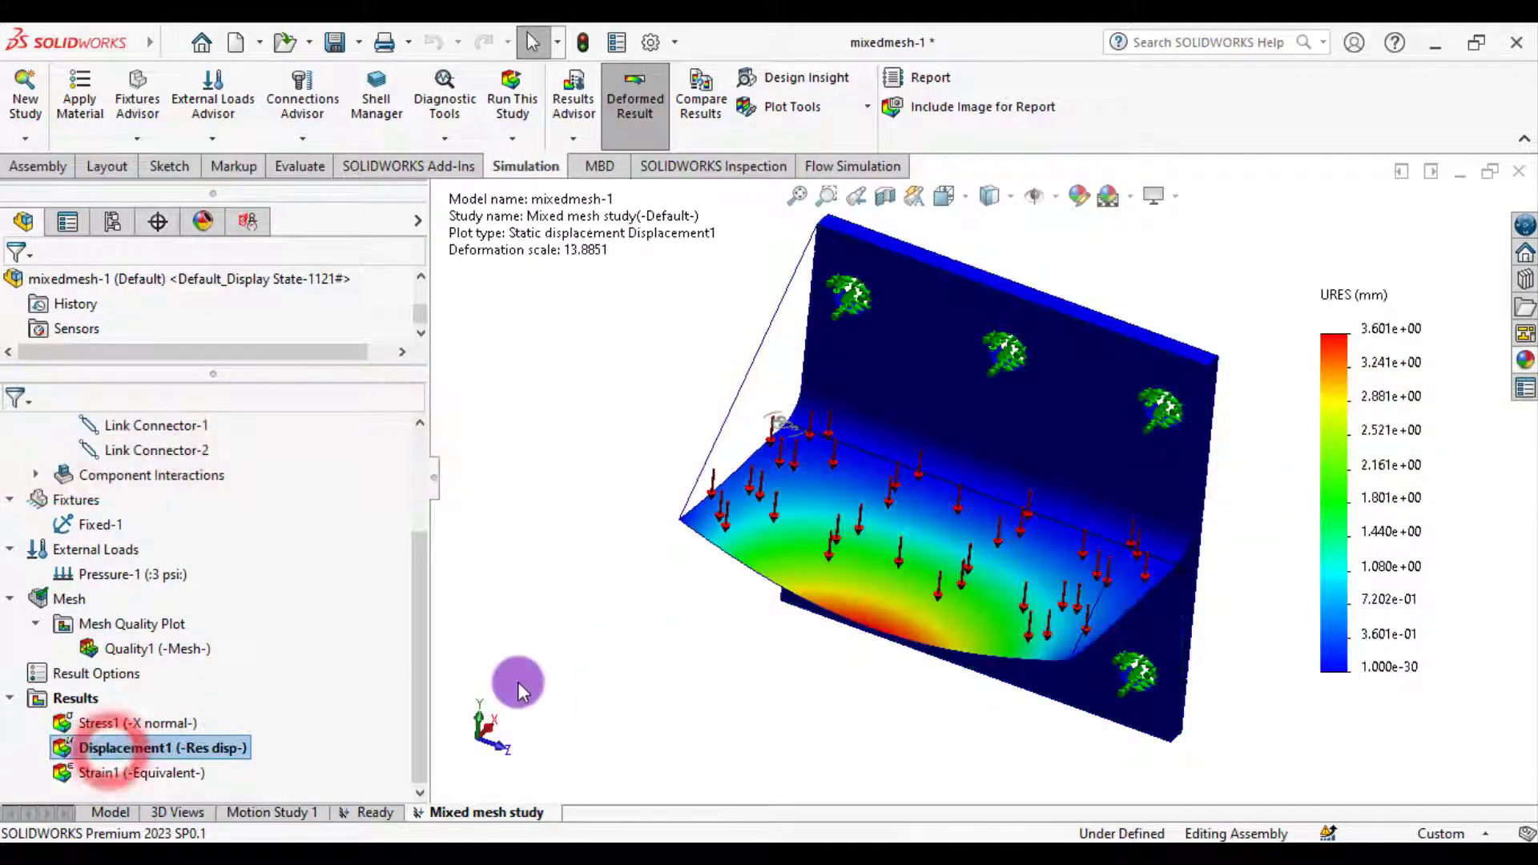
{"action": "right_click", "coordinate": [192, 749]}
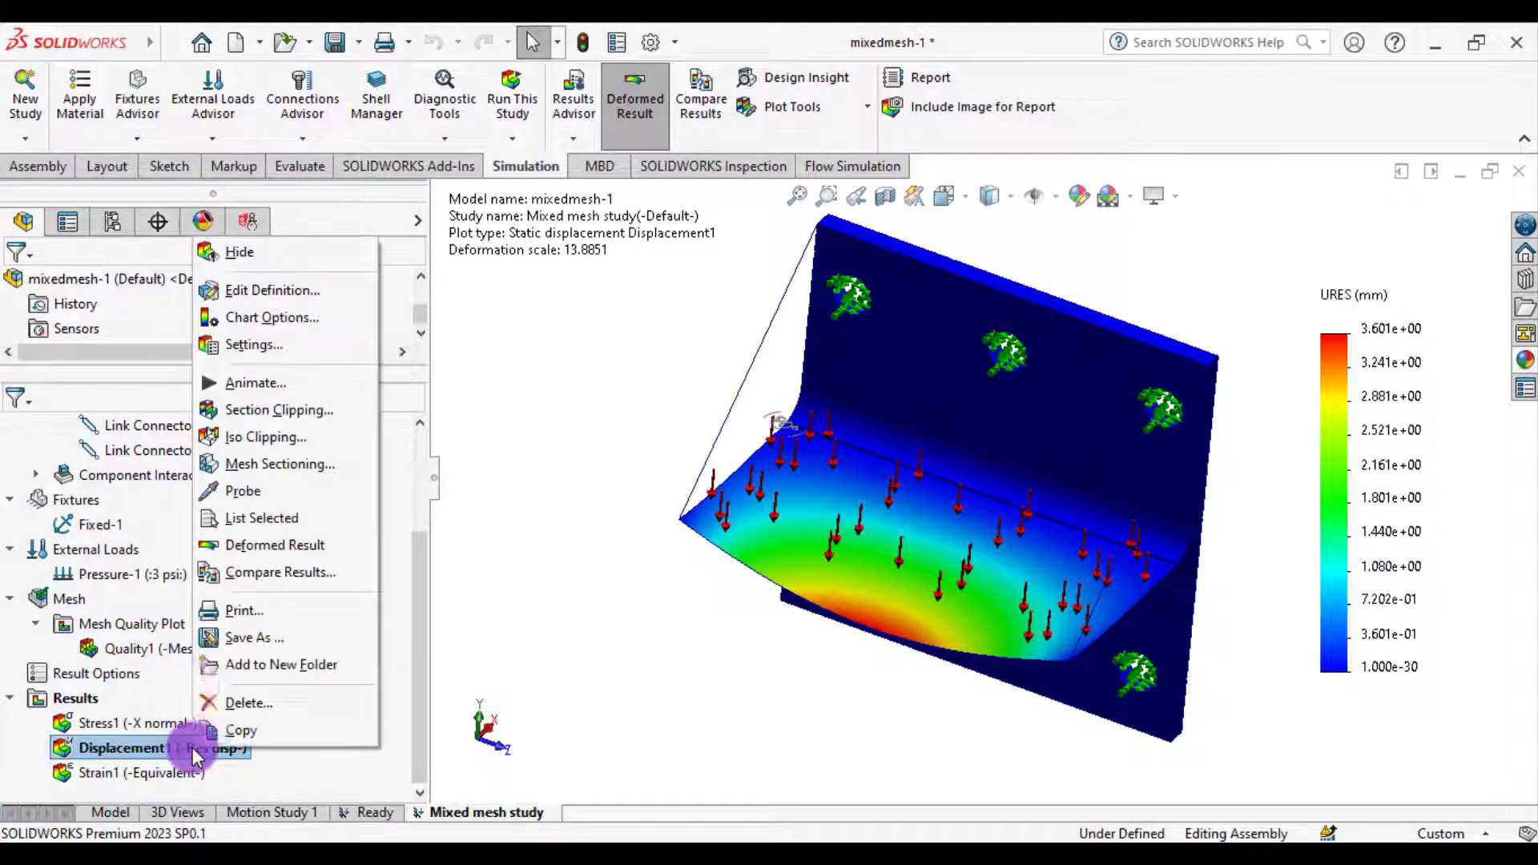
{"action": "left_click", "coordinate": [267, 294]}
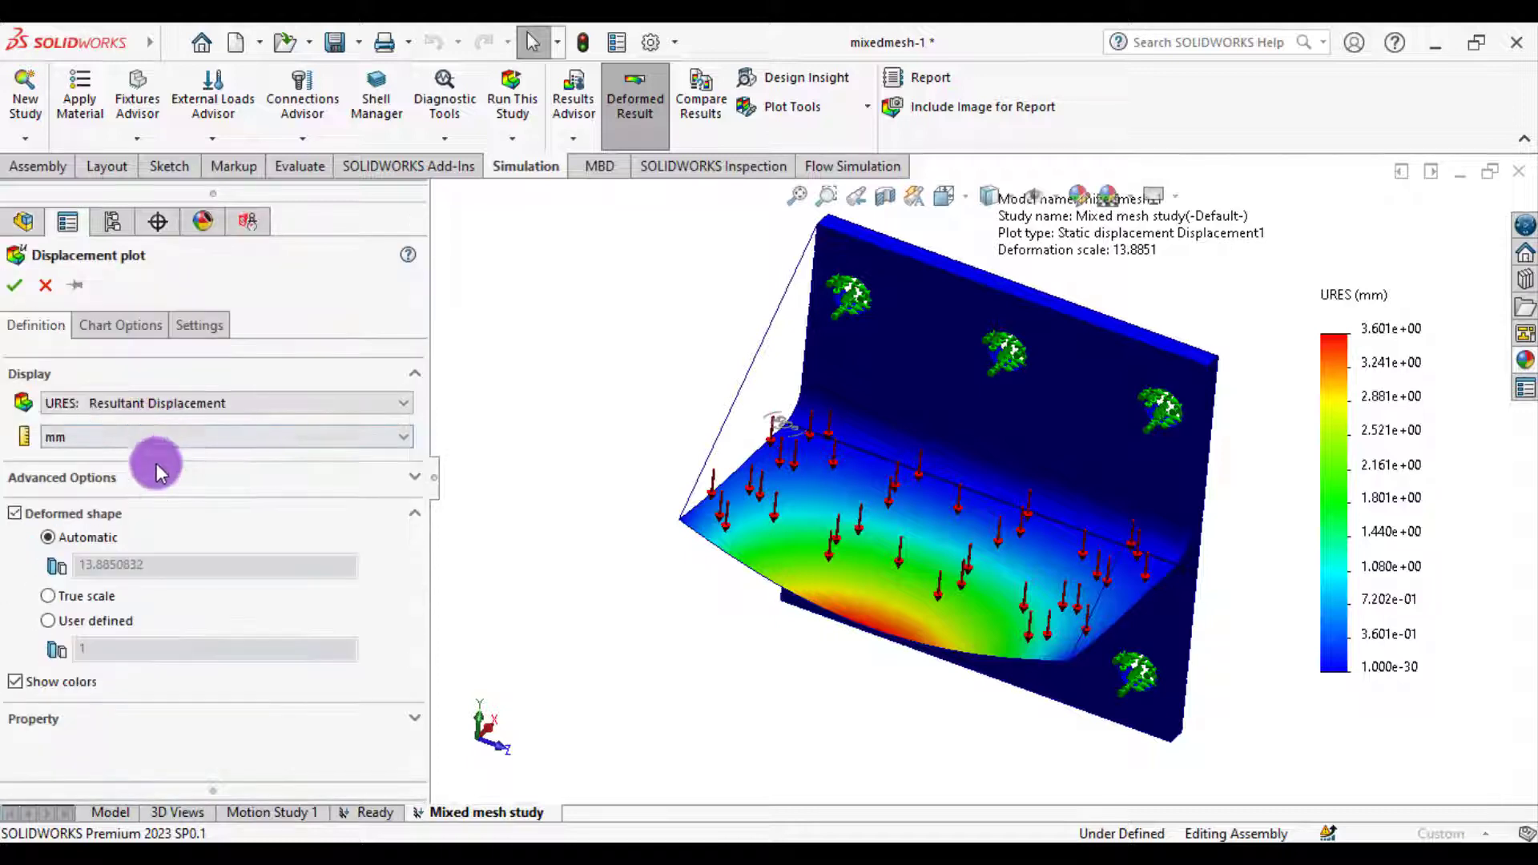
{"action": "left_click", "coordinate": [206, 433]}
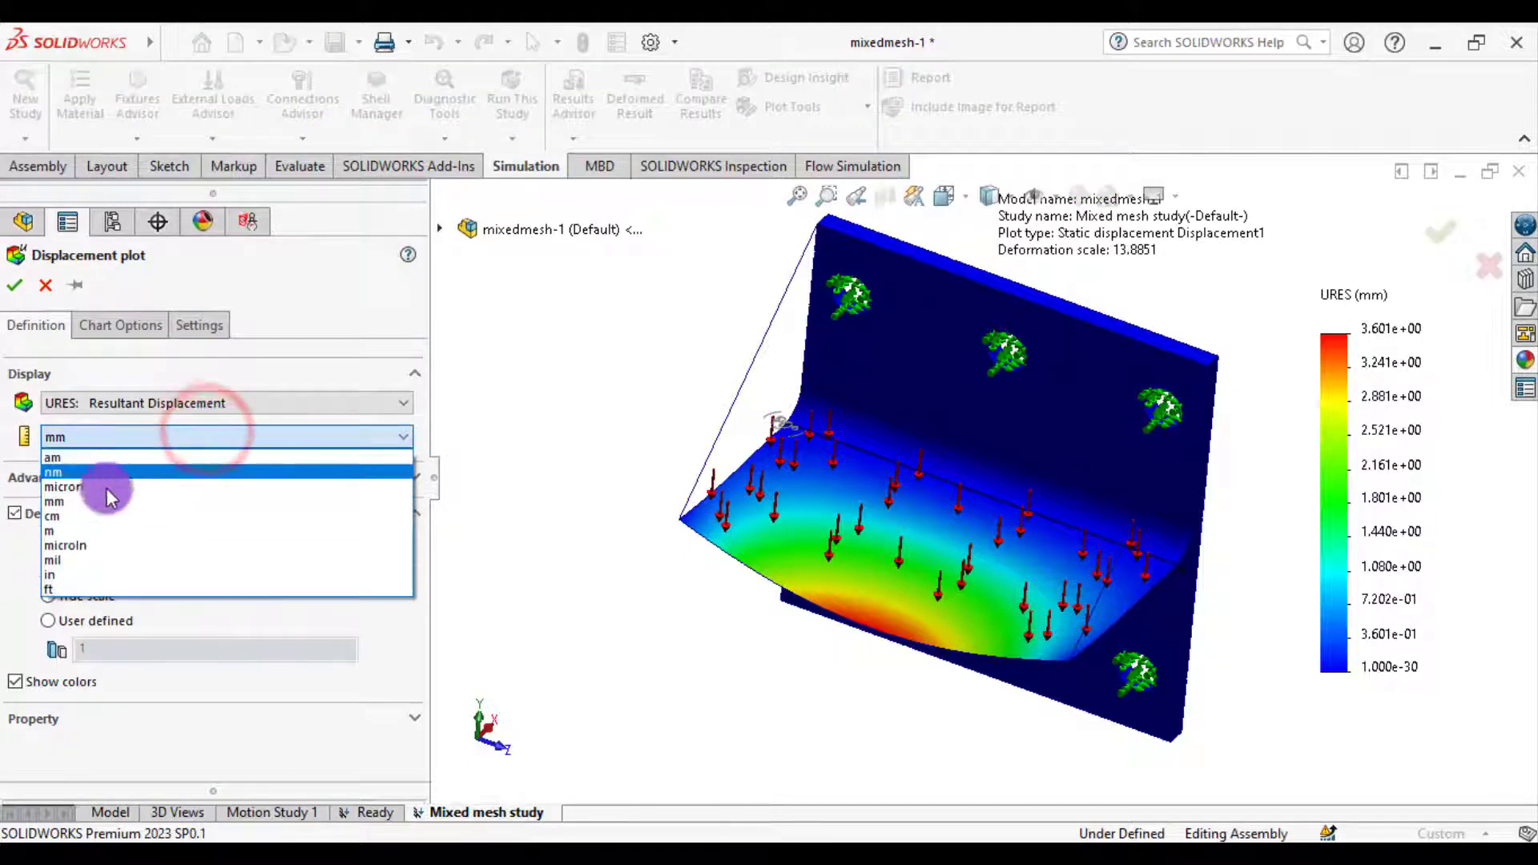
{"action": "left_click", "coordinate": [82, 573]}
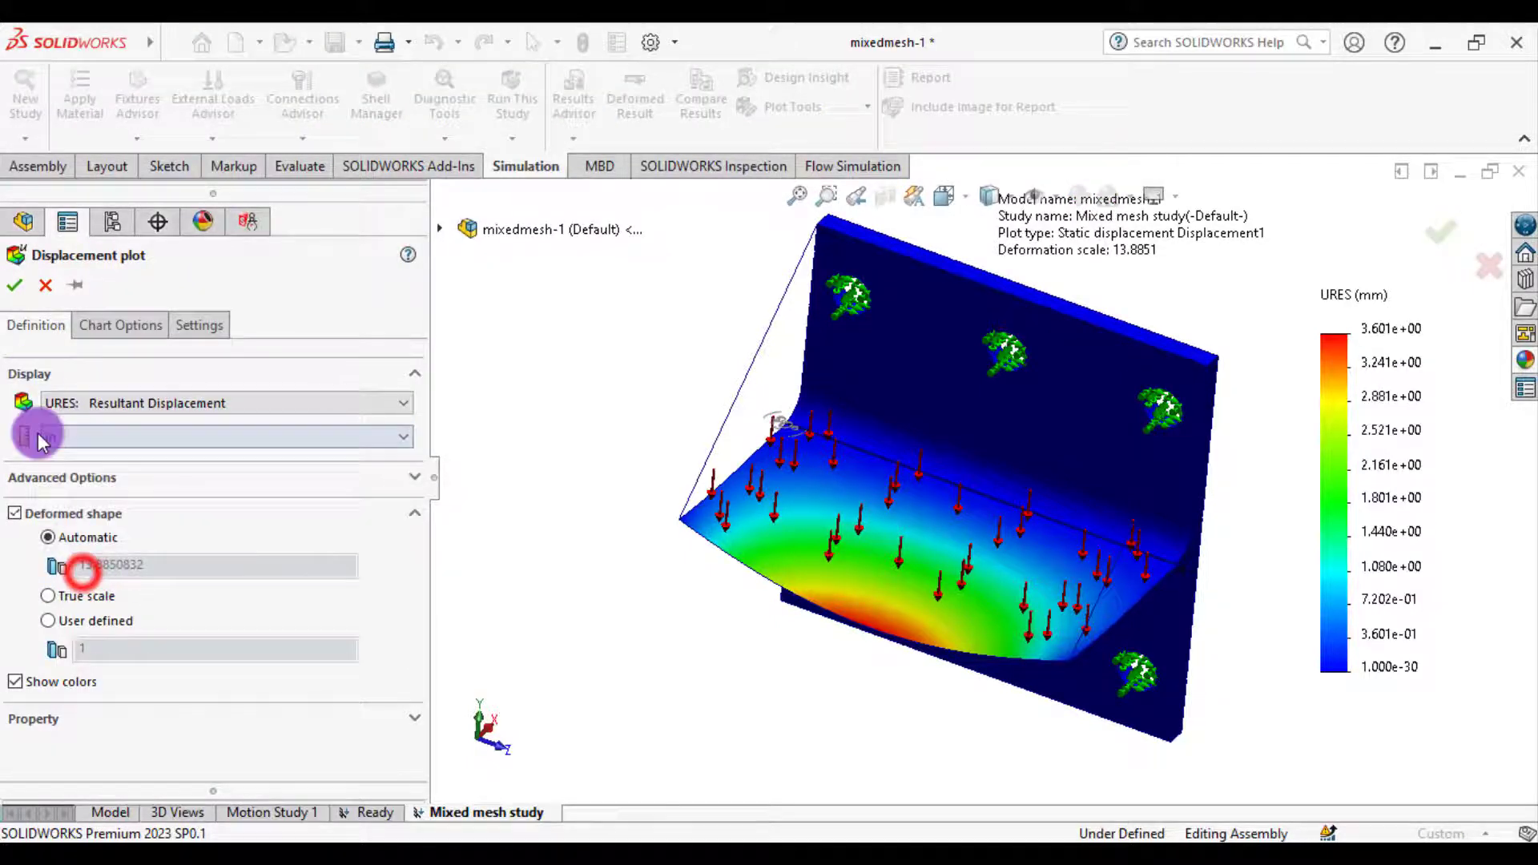
{"action": "left_click", "coordinate": [18, 285]}
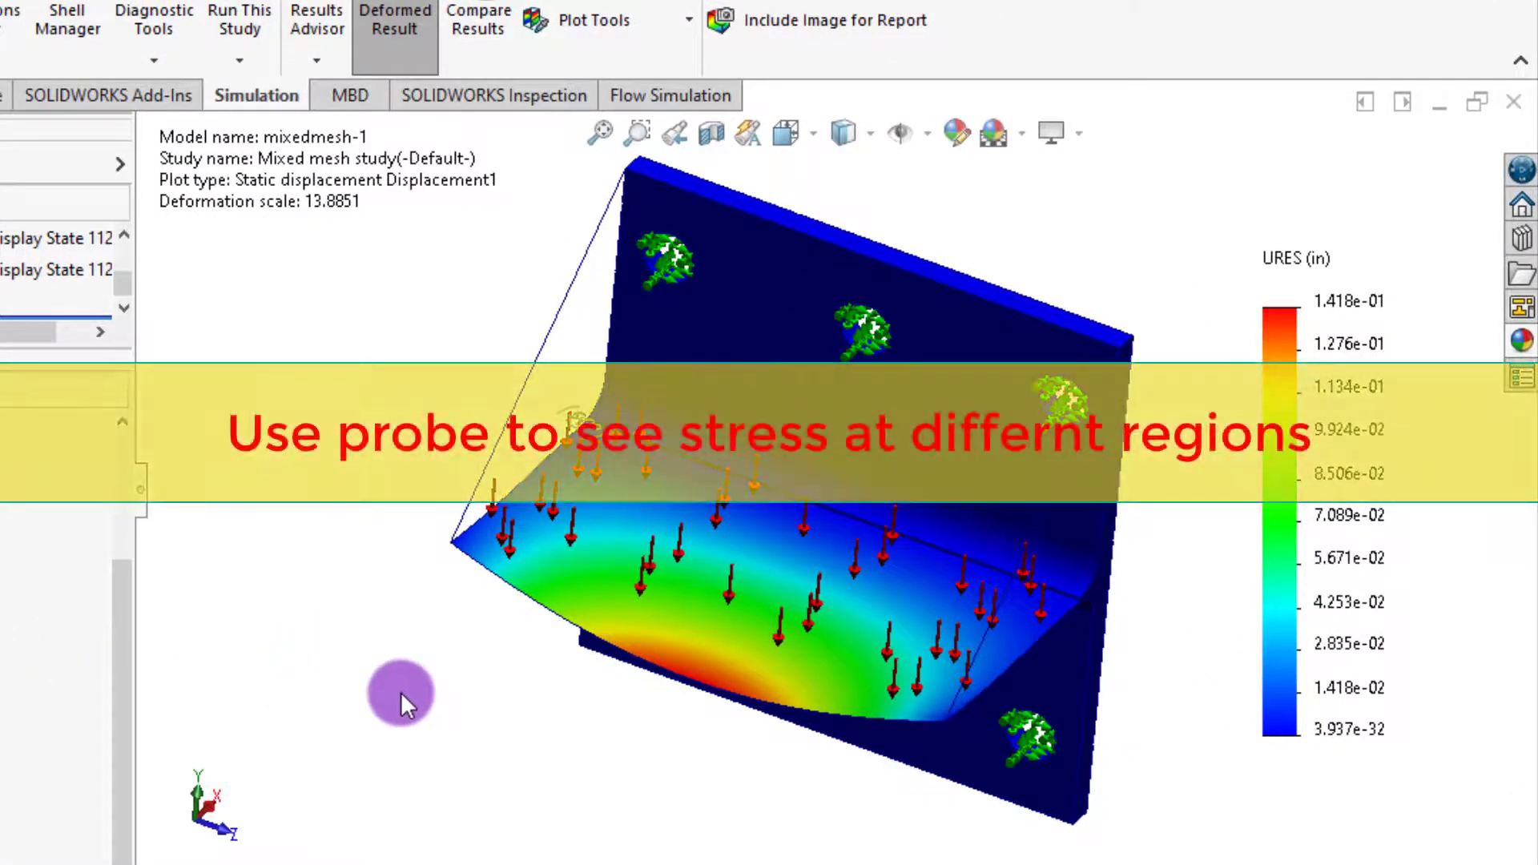
Step: Hide the fixture, load and connector symbols so only the deformed displacement plot is shown
{"action": "middle_click_drag", "start_coordinate": [400, 690], "coordinate": [343, 642]}
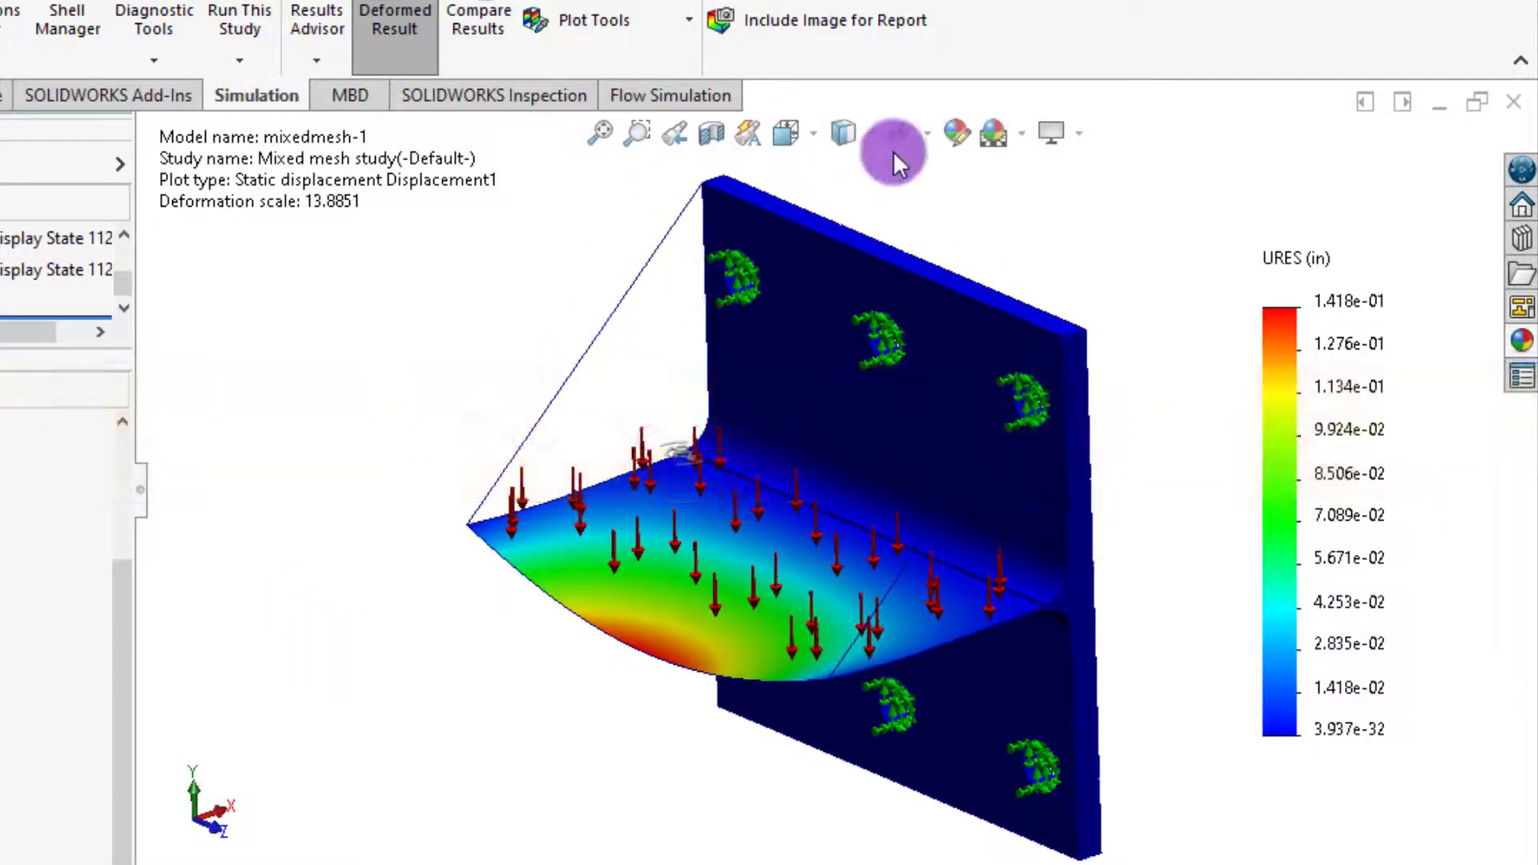
{"action": "left_click", "coordinate": [900, 135]}
{"action": "middle_click_drag", "start_coordinate": [340, 527], "coordinate": [356, 597]}
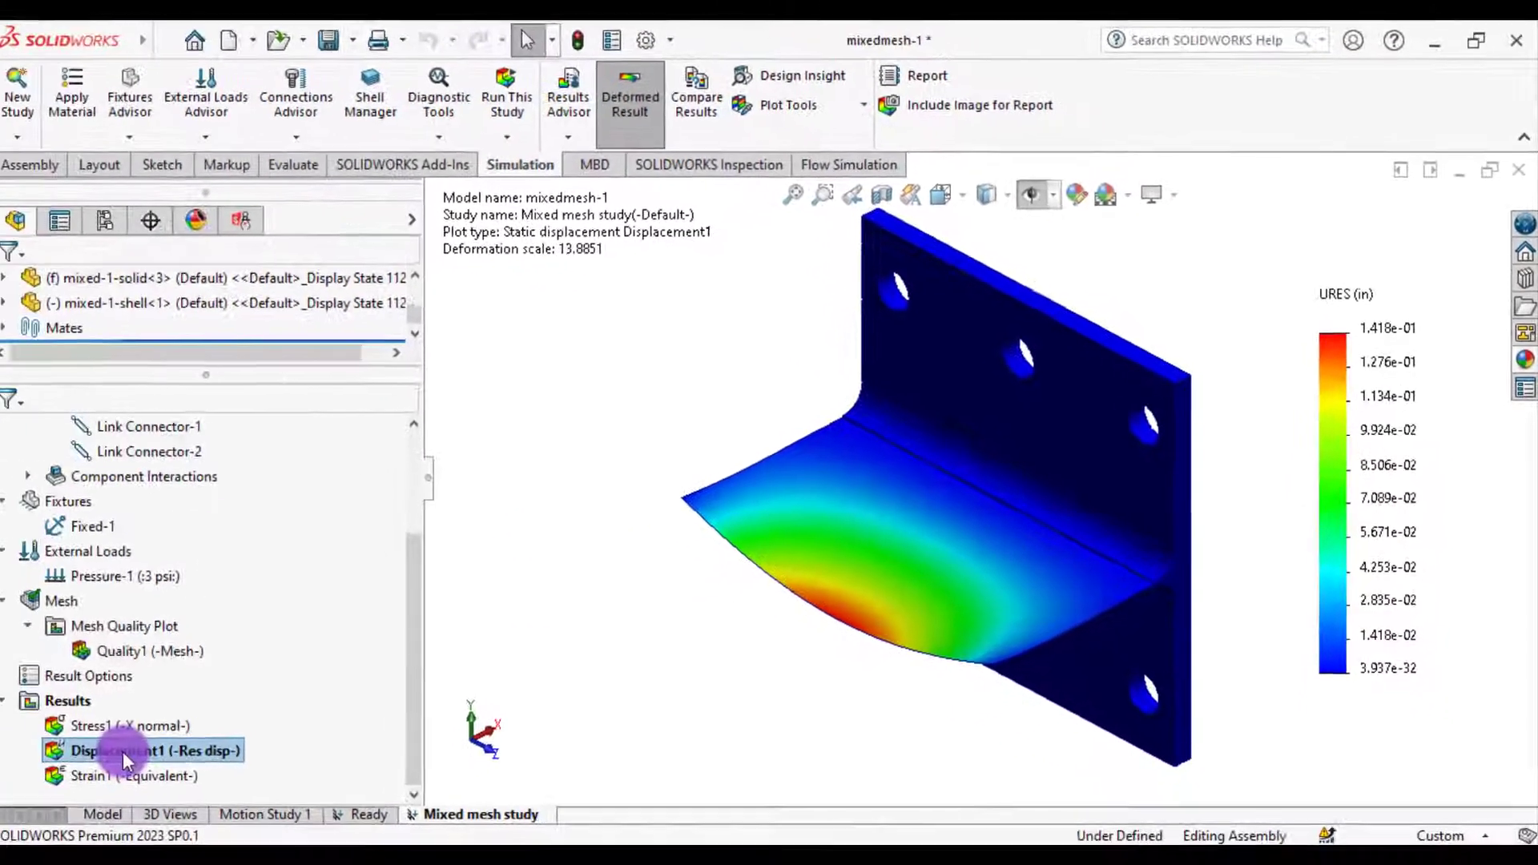
Step: Start an animation of the Displacement1 plot
{"action": "right_click", "coordinate": [129, 748]}
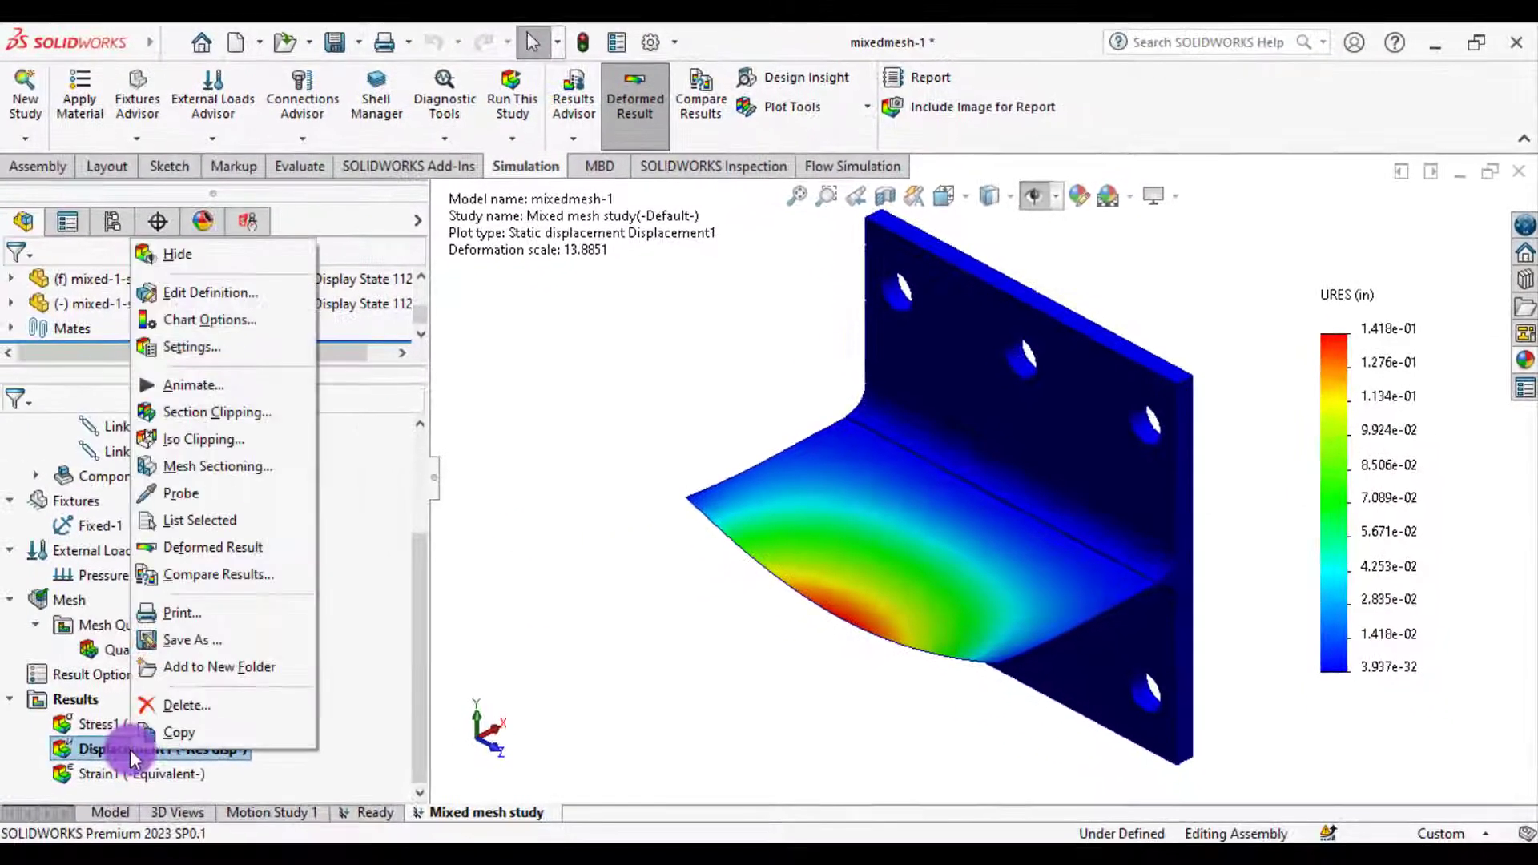
{"action": "left_click", "coordinate": [204, 388]}
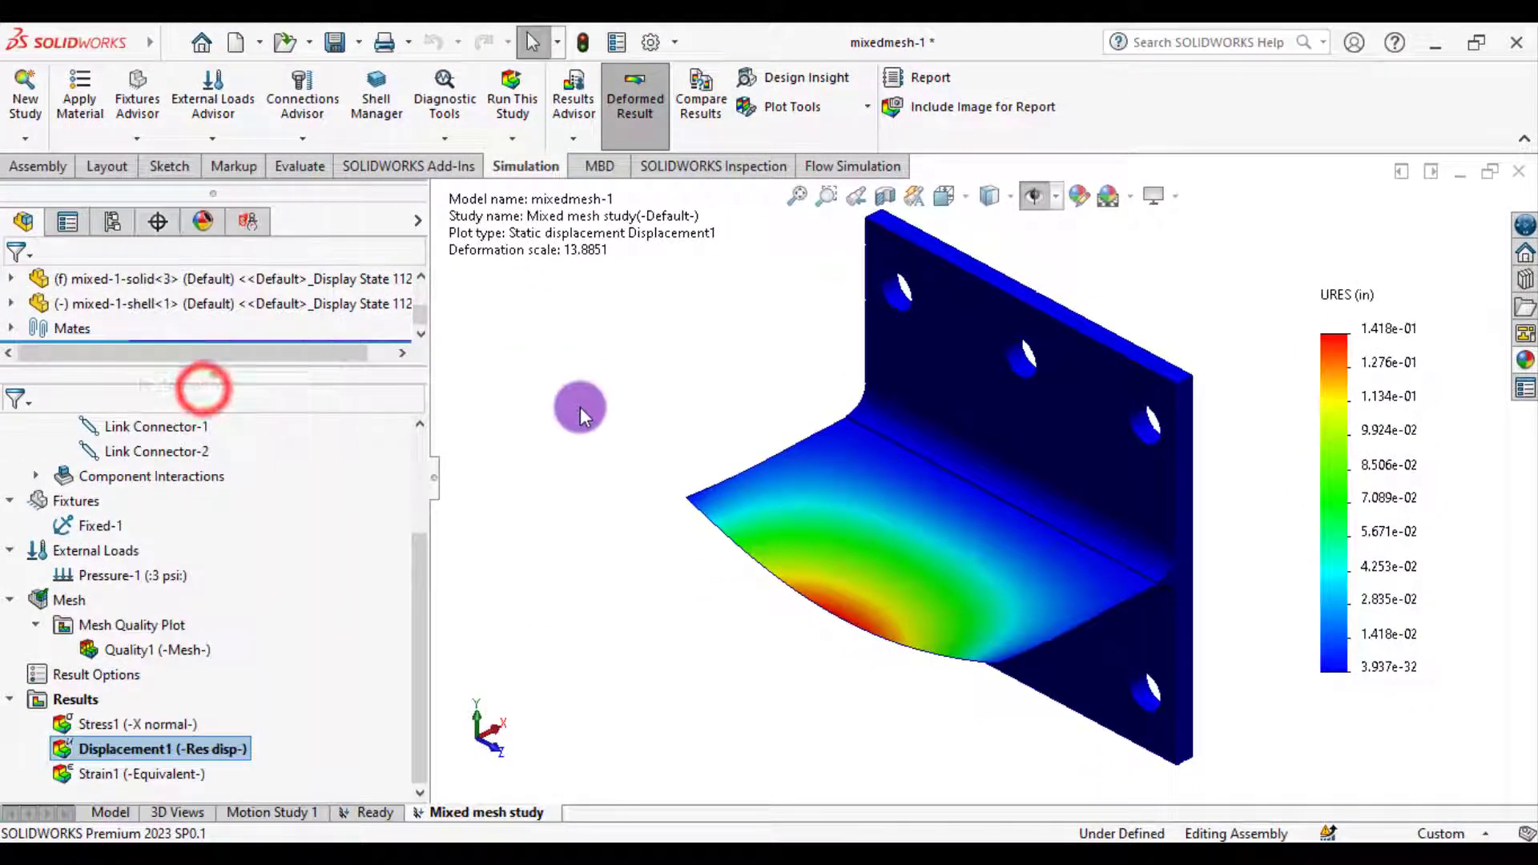